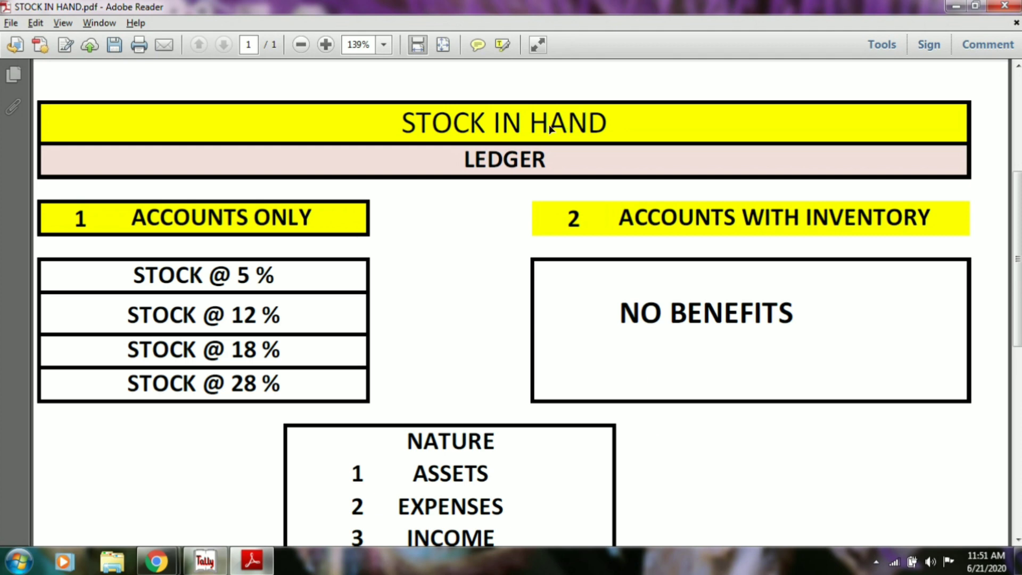
Step: Examine the STOCK IN HAND ledger notes, comparing the two accounting modes and what is noted under Accounts With Inventory
left_click_drag(399, 123, 606, 141)
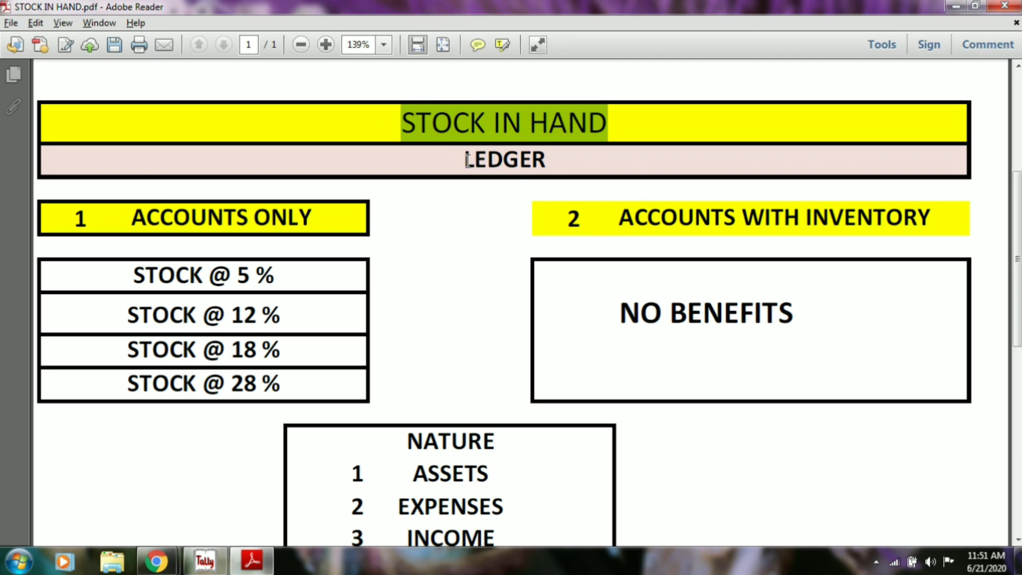
left_click_drag(464, 159, 542, 167)
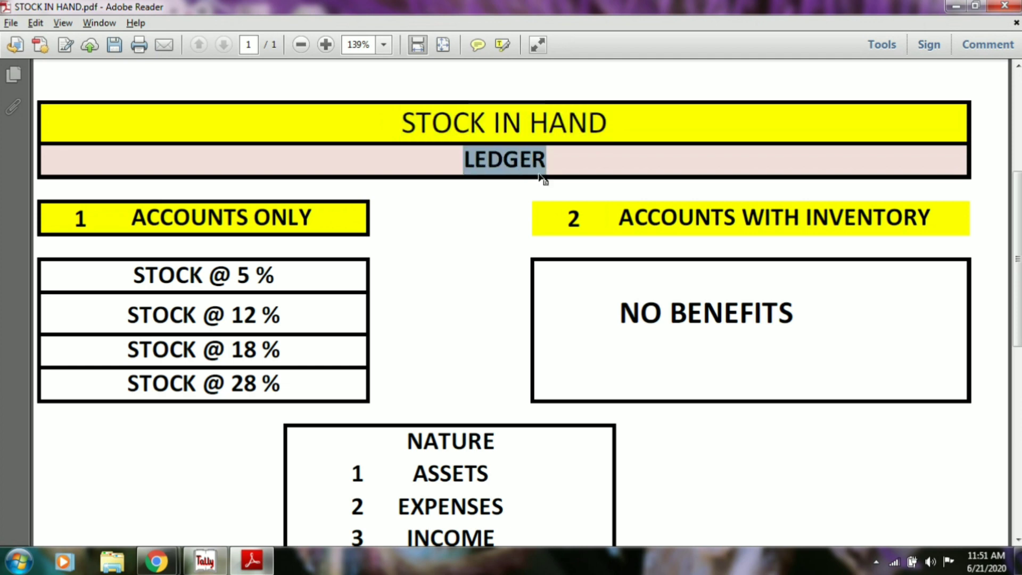
left_click_drag(131, 217, 336, 222)
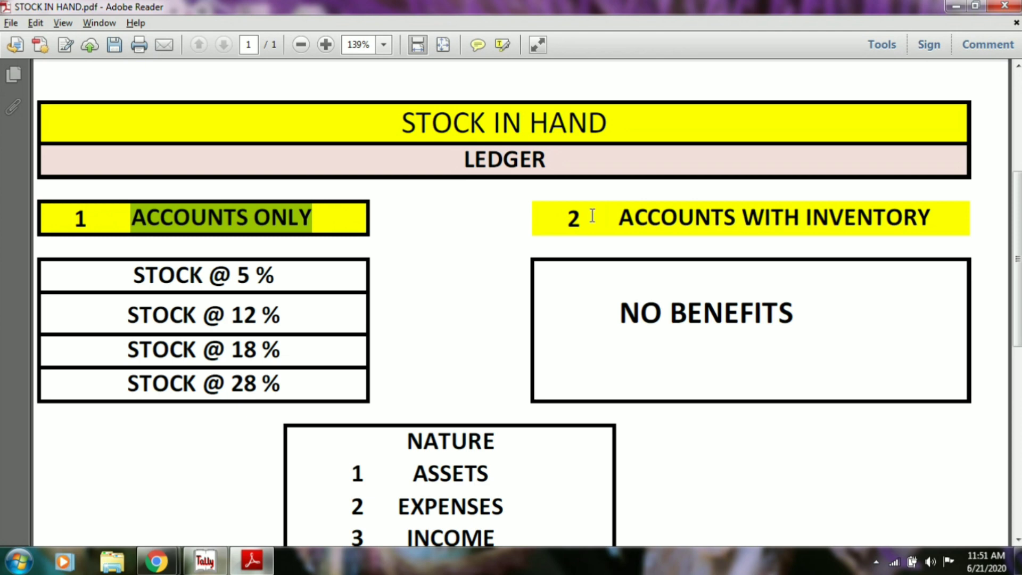
left_click_drag(620, 217, 802, 235)
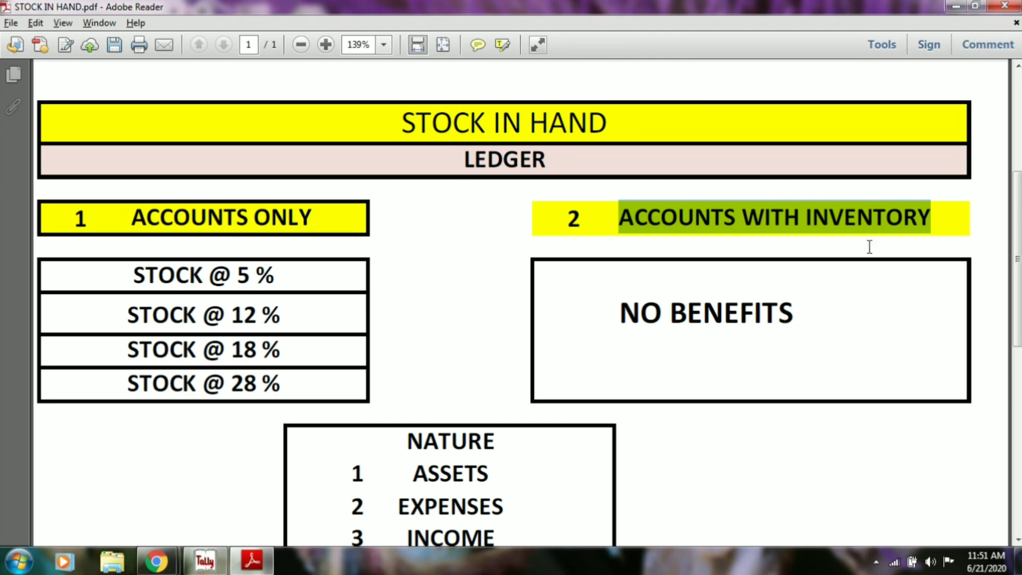
left_click(619, 313)
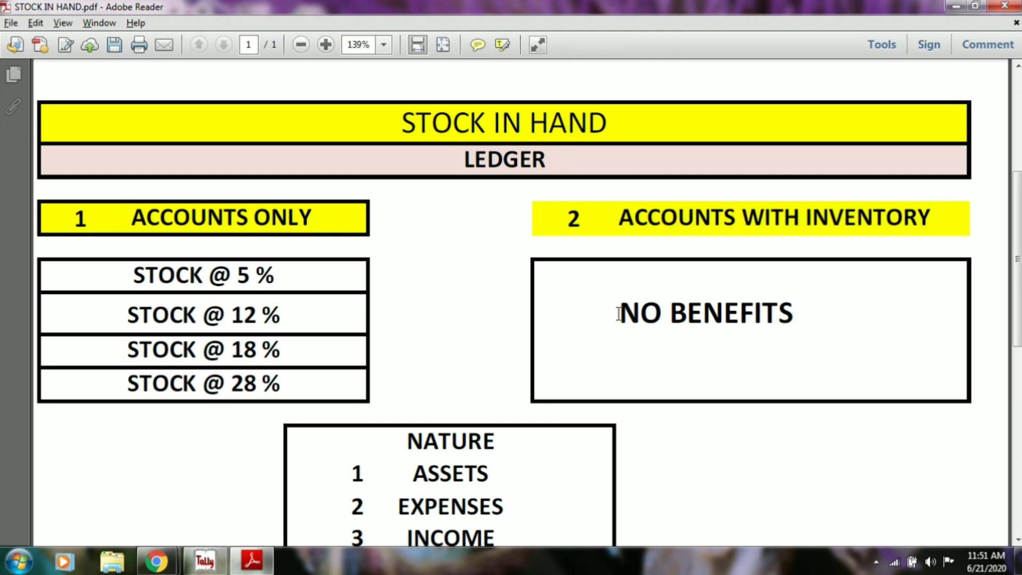
left_click_drag(619, 313, 743, 330)
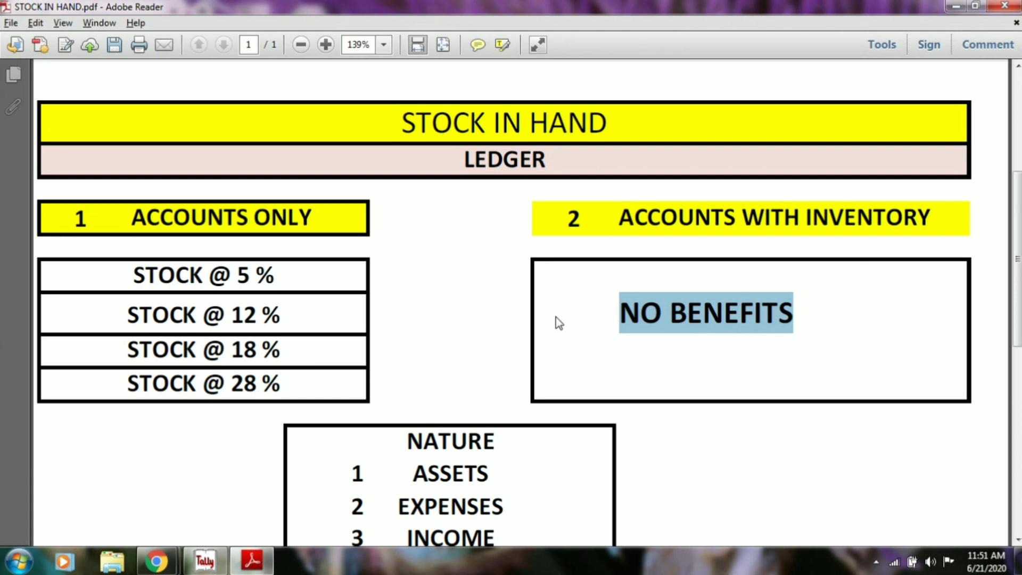
Step: Read through the stock ledgers listed by tax rate under Accounts Only
left_click_drag(123, 223, 305, 224)
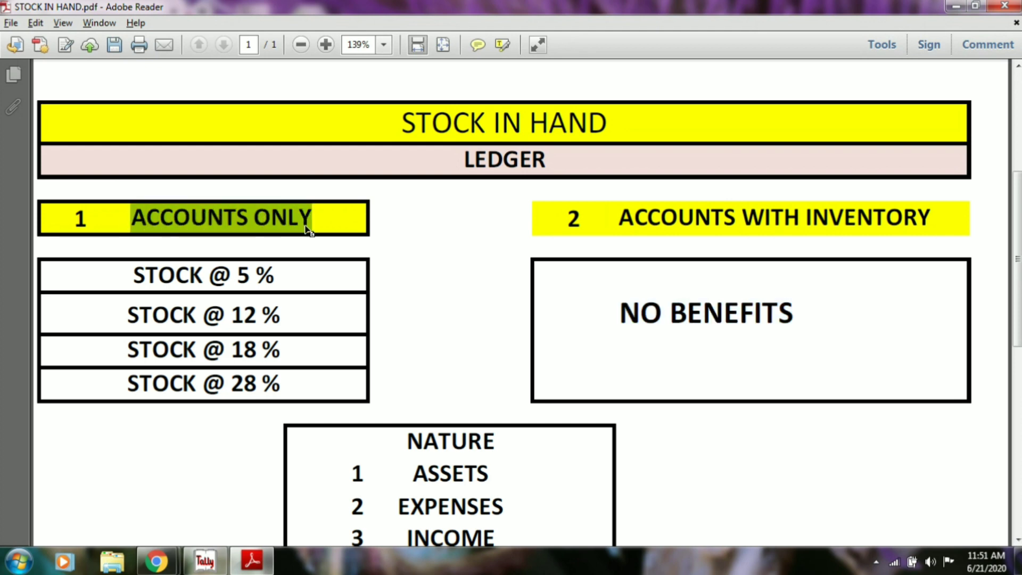
left_click_drag(129, 272, 278, 282)
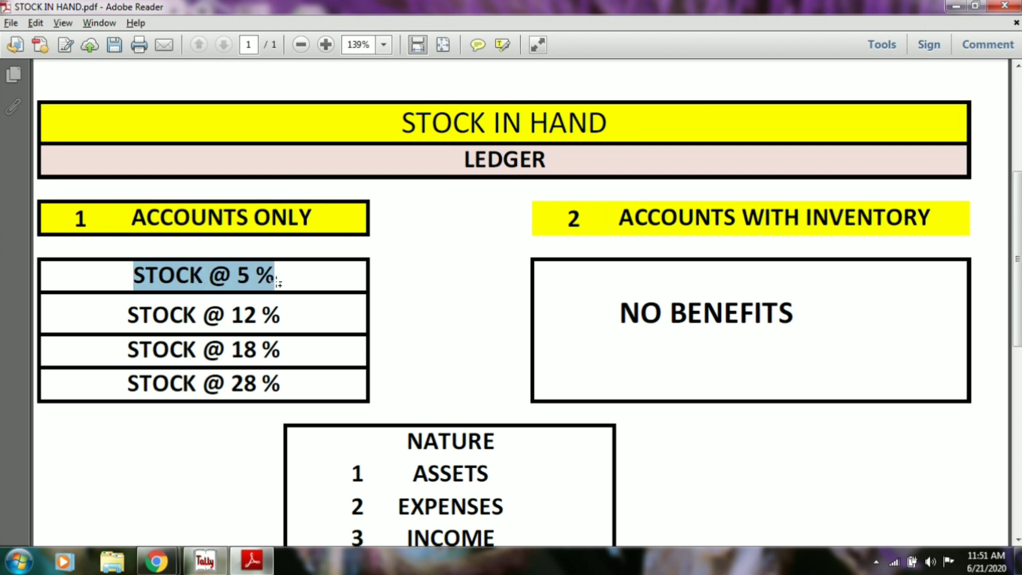
left_click_drag(123, 313, 282, 328)
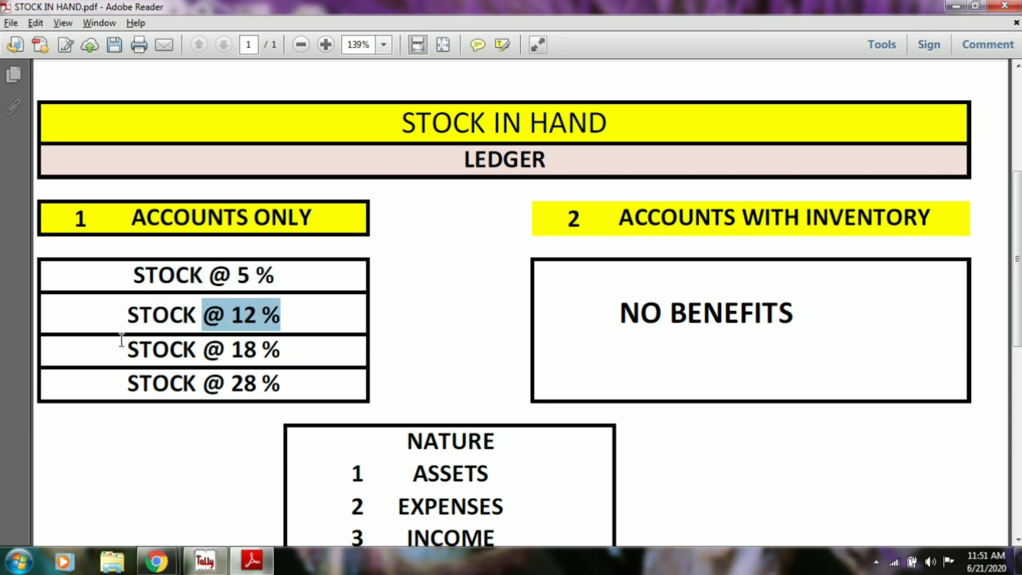
left_click_drag(119, 342, 281, 350)
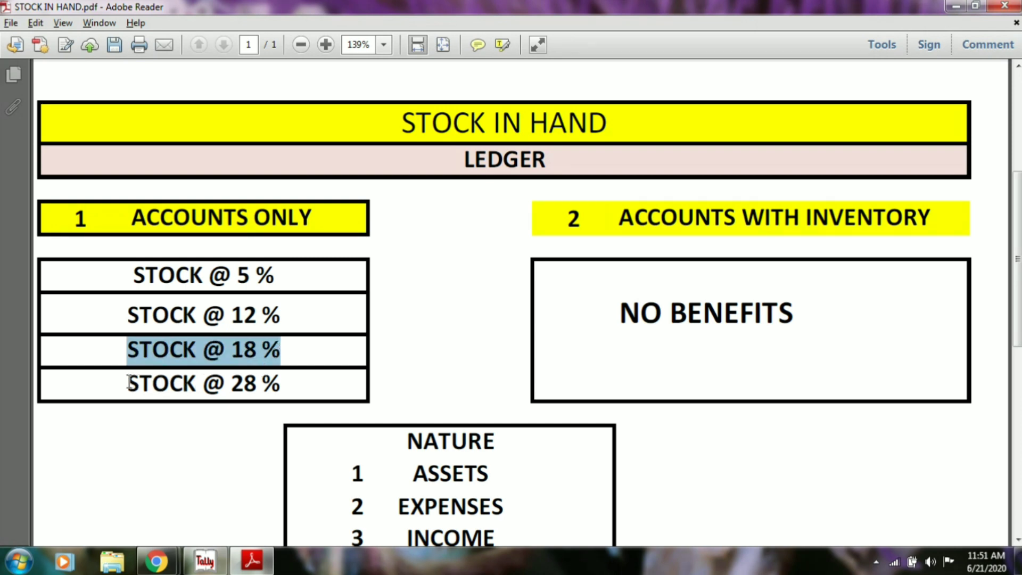
left_click_drag(124, 383, 281, 384)
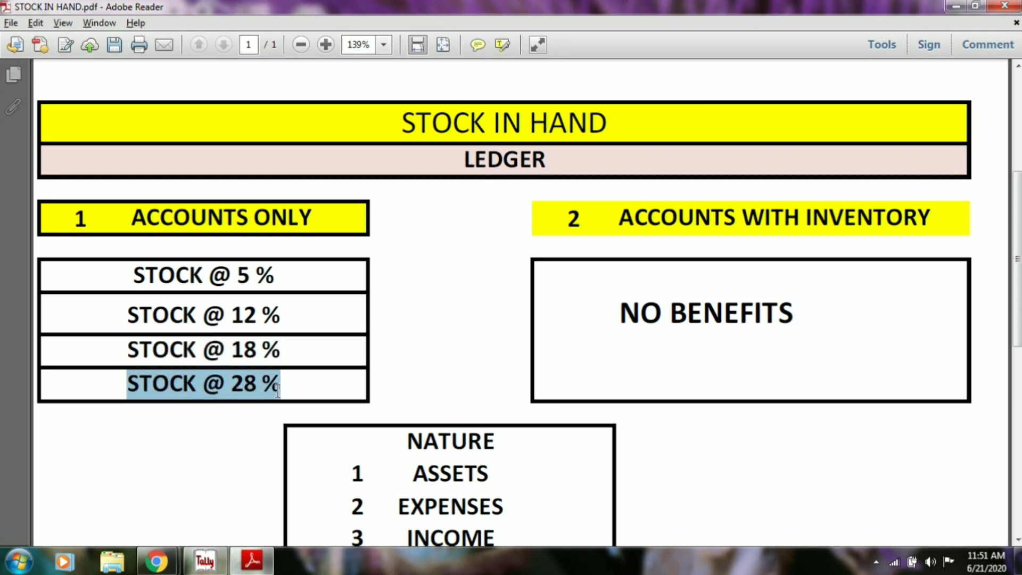
left_click(279, 388)
Step: Review the Nature categories for the stock ledger and recheck the Accounts Only heading
scroll(434, 413, "down", 2)
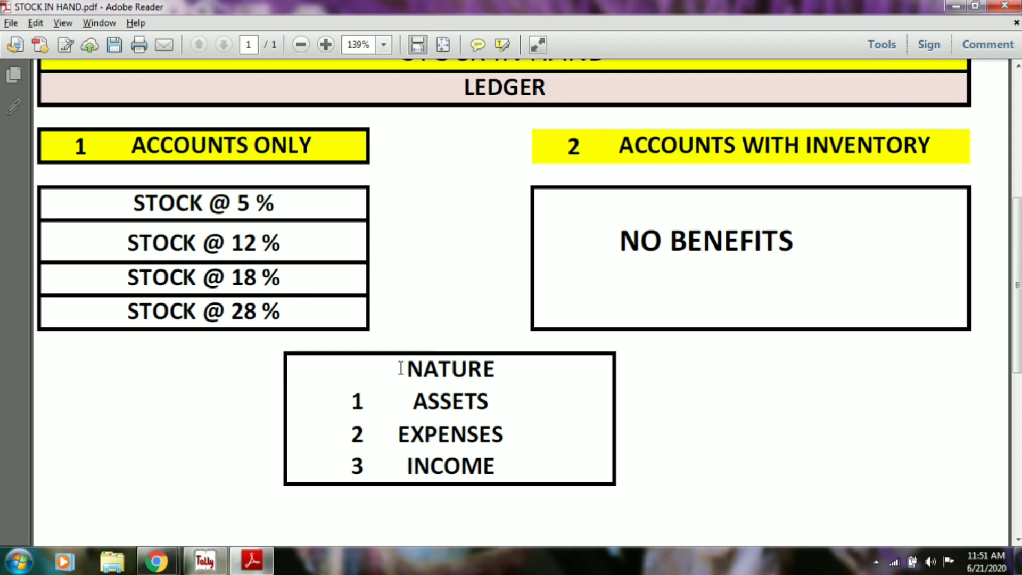
left_click_drag(407, 372, 493, 371)
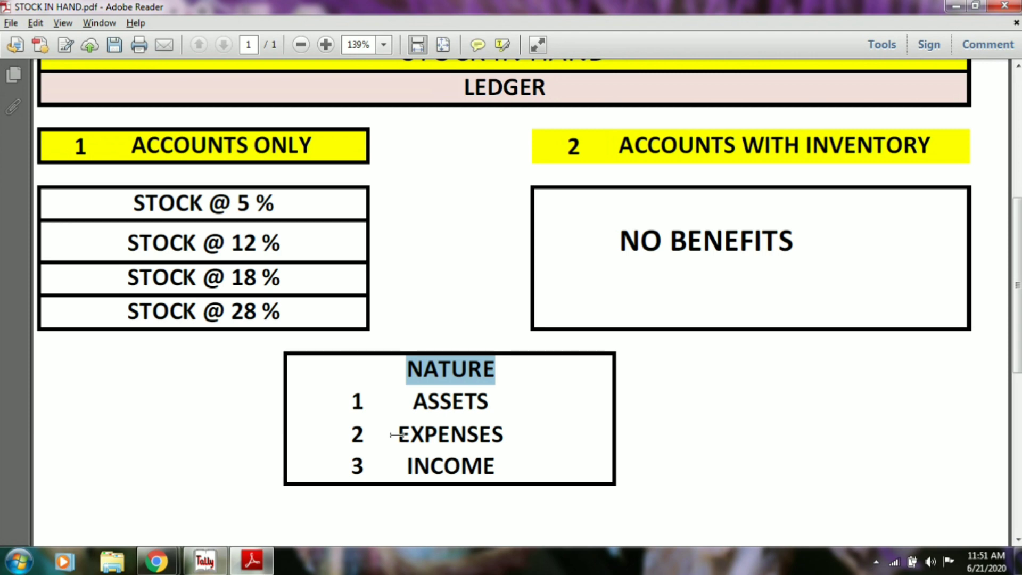
left_click_drag(395, 435, 511, 438)
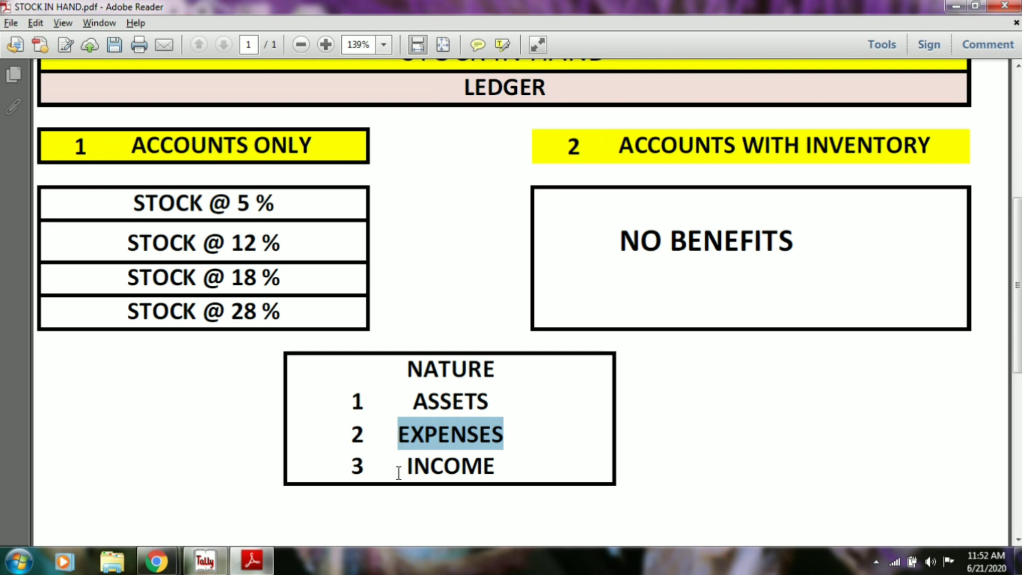
left_click_drag(406, 468, 492, 484)
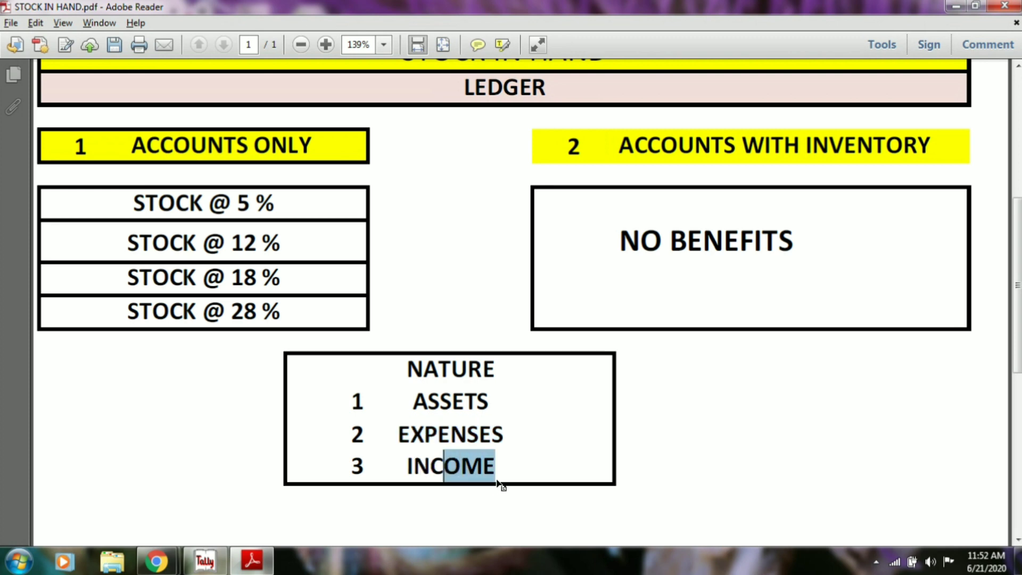
left_click_drag(405, 466, 502, 472)
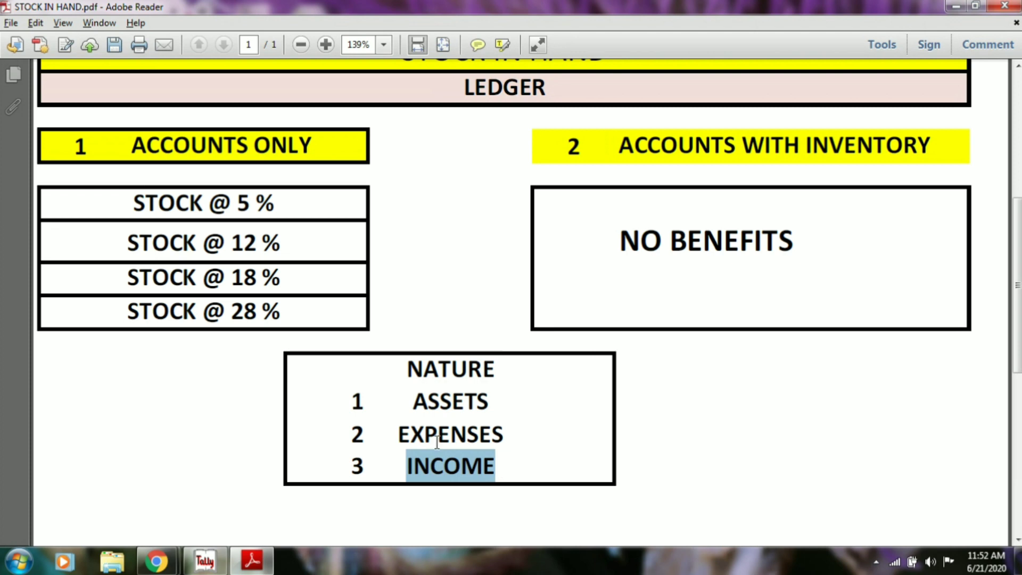
left_click_drag(405, 367, 419, 360)
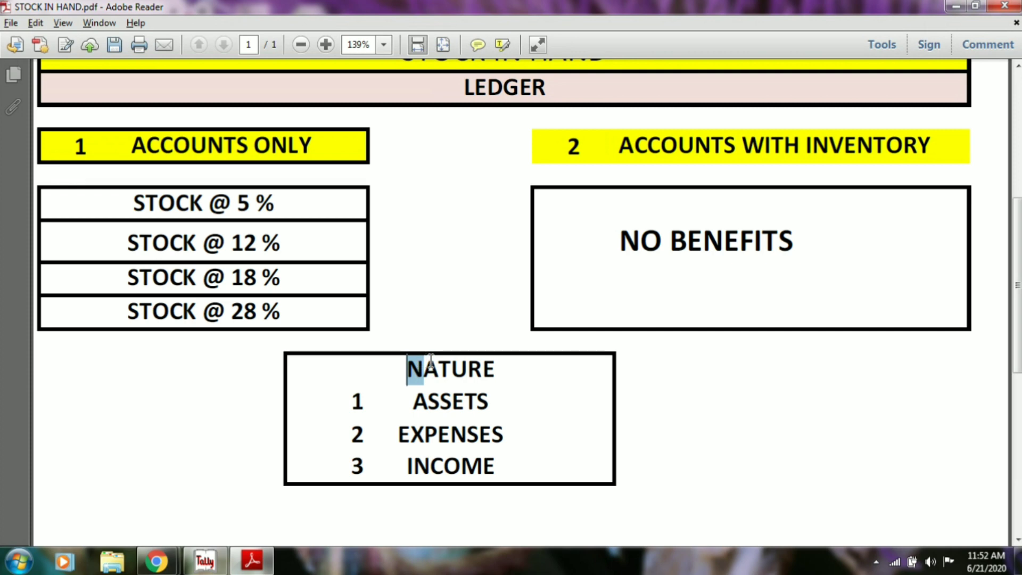
left_click_drag(411, 396, 497, 399)
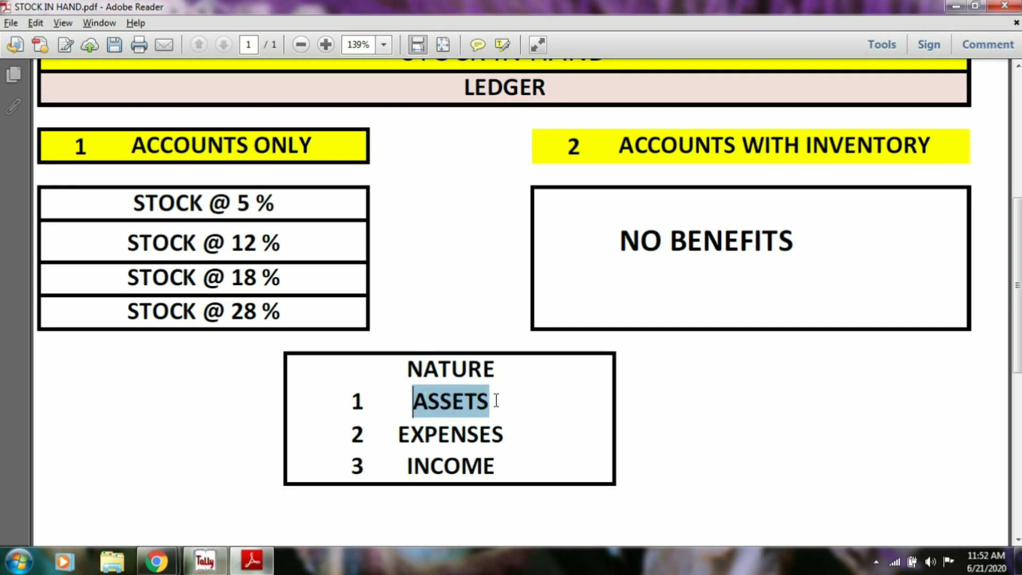
scroll(498, 404, "up", 3)
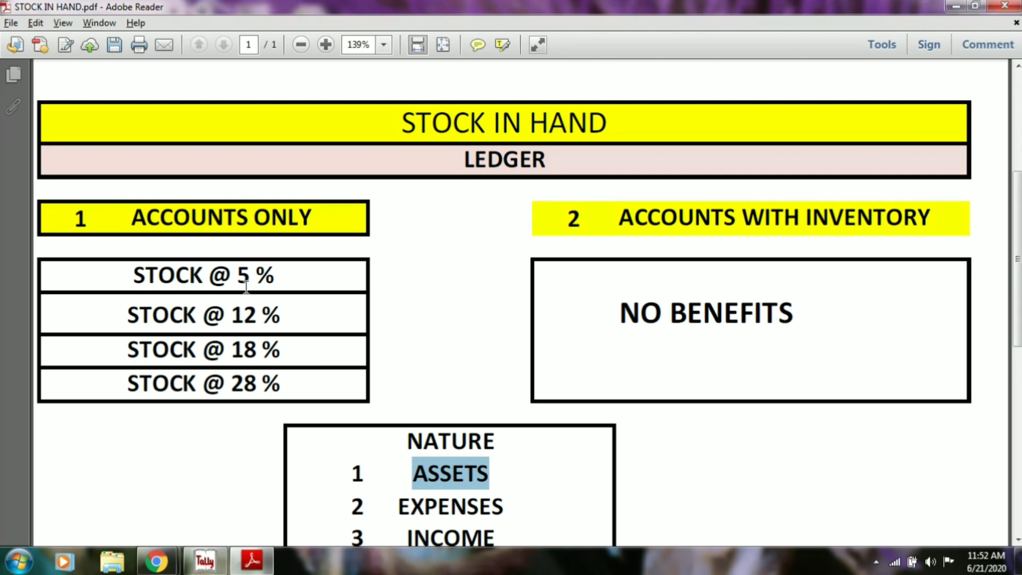
left_click(131, 218)
left_click_drag(131, 218, 311, 221)
left_click(309, 228)
Step: Switch to Tally 9 and open the form for creating a single ledger in Yash Trading Co
key("alt+Tab")
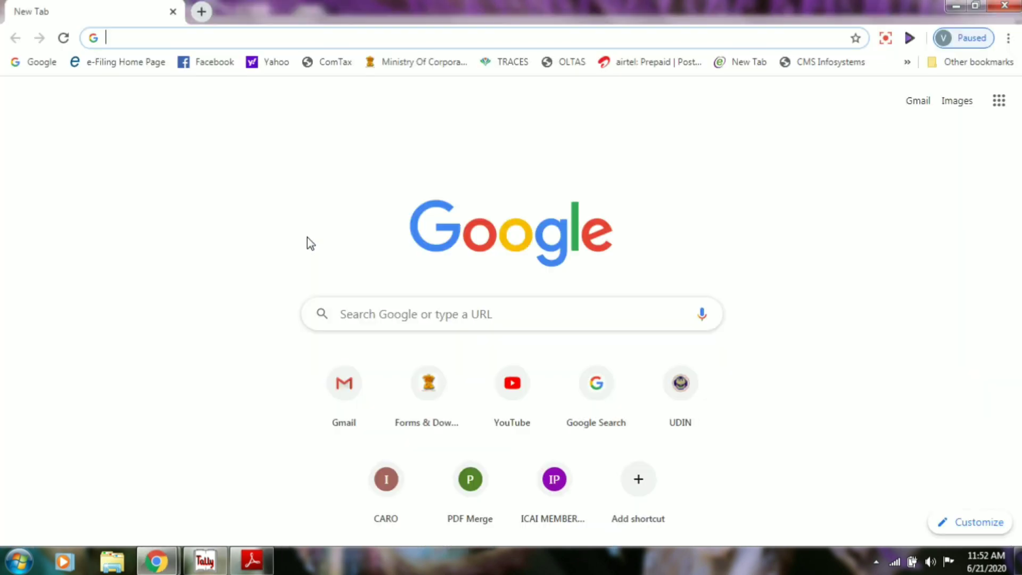
key("alt+Tab")
key("alt+Tab")
key("alt+Tab")
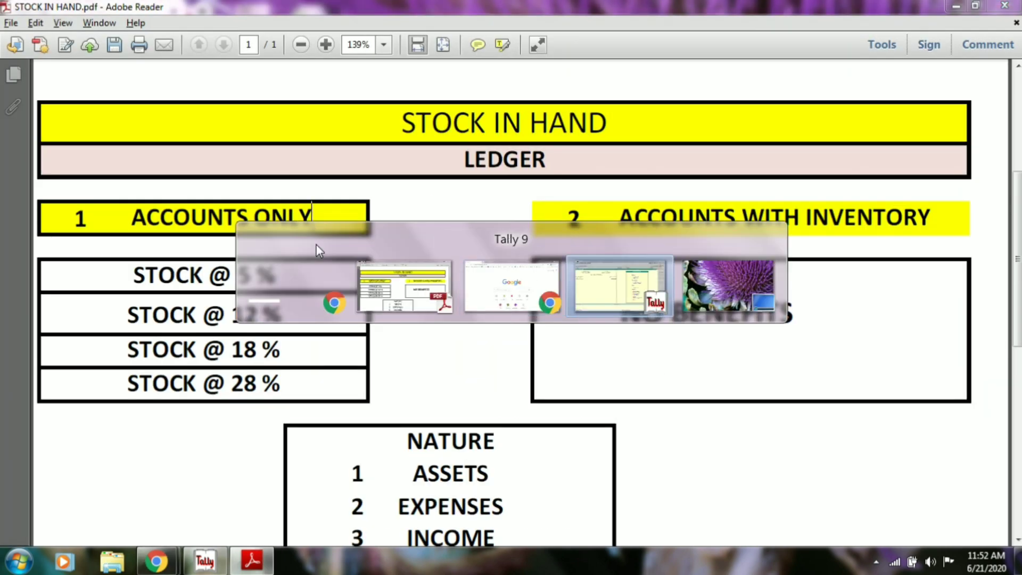
key("Up")
key("Up")
key("Up")
key("Up")
key("Up")
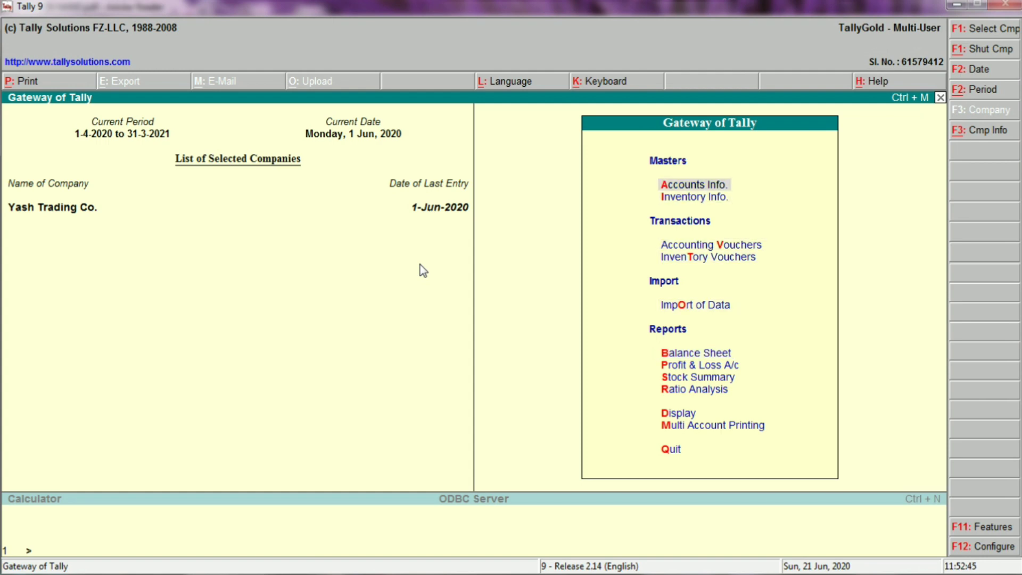
key("Return")
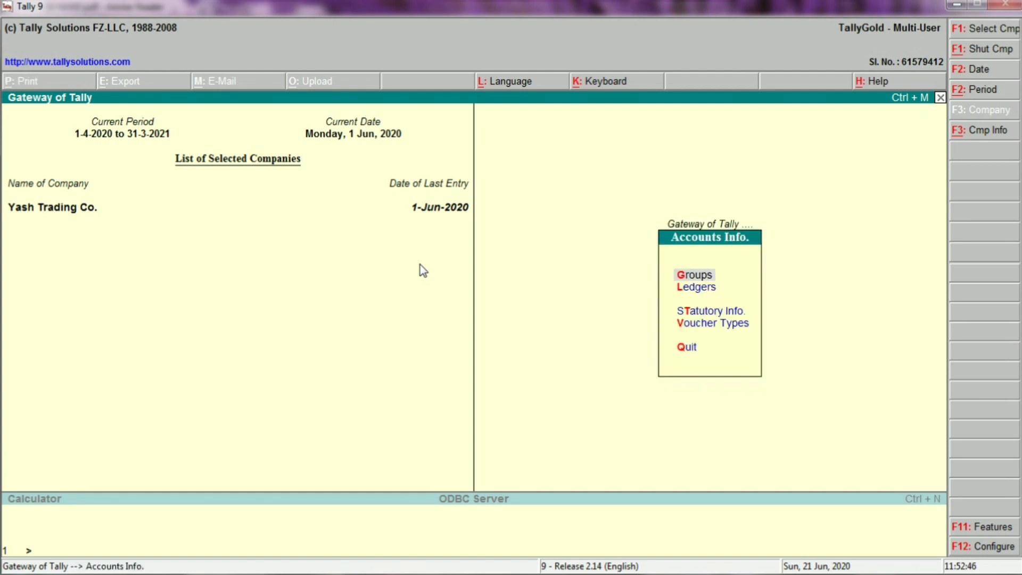
key("Down")
key("Return")
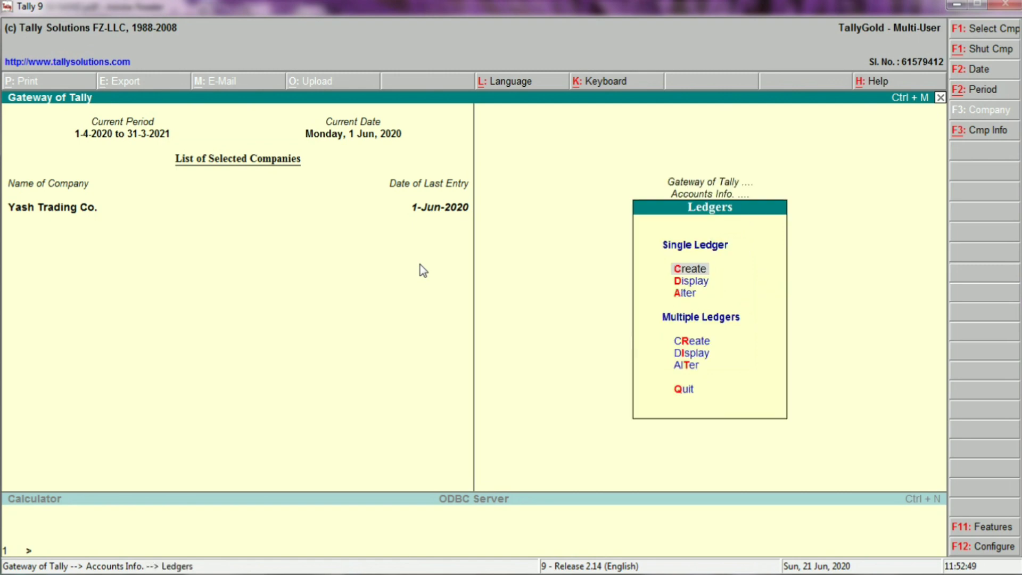
key("Return")
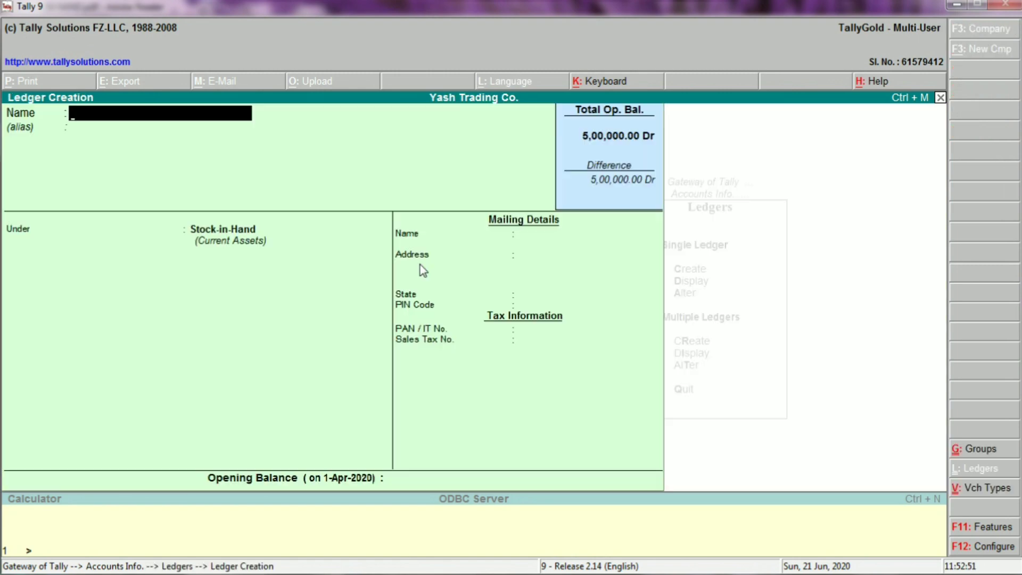
Step: Create the ledger STOCK @ 5 % from the PDF list under the Stock-in-Hand group, leaving the opening balance blank
key("alt+Tab")
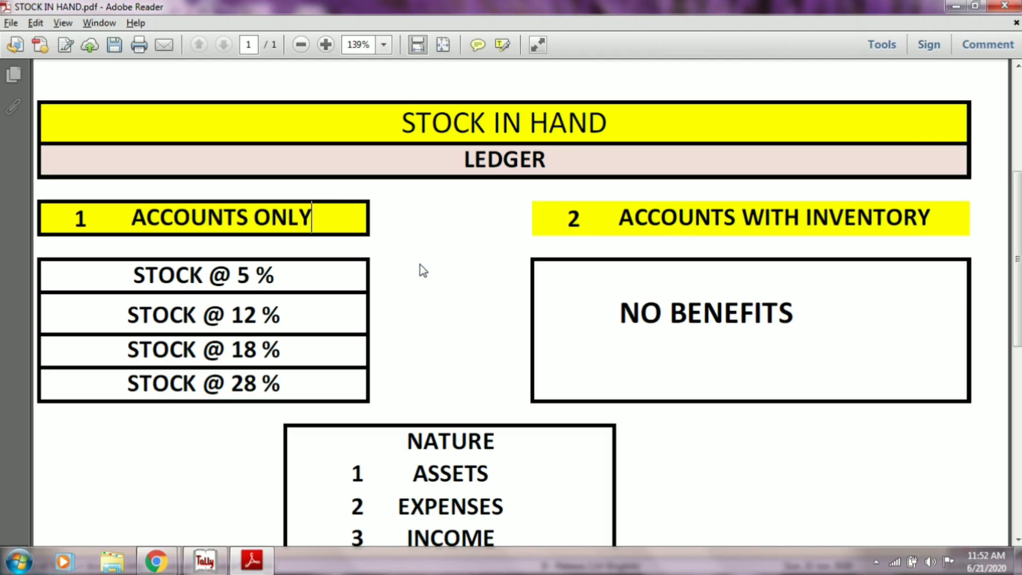
left_click_drag(133, 272, 269, 285)
key("alt+Tab")
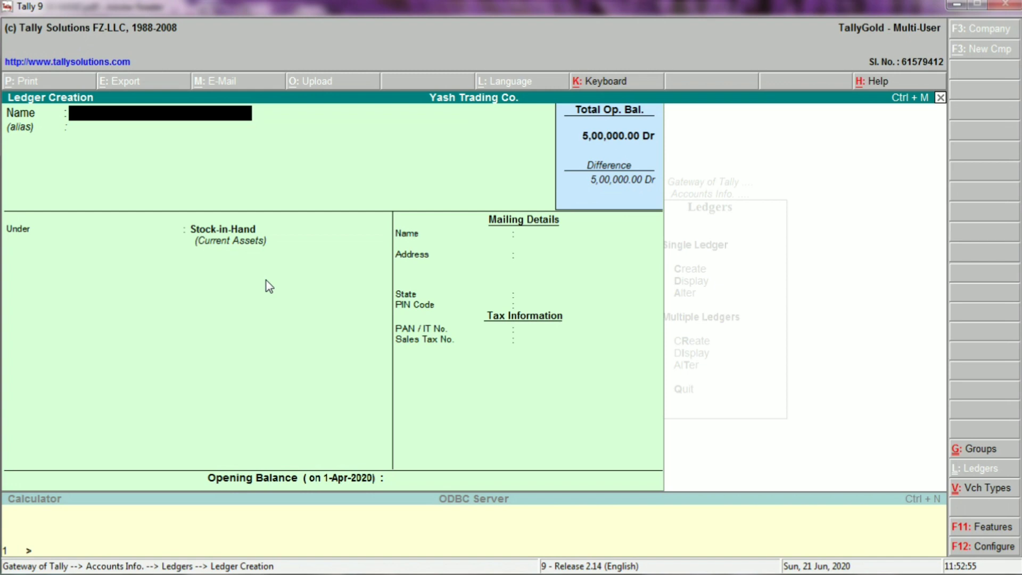
type("STOCK @")
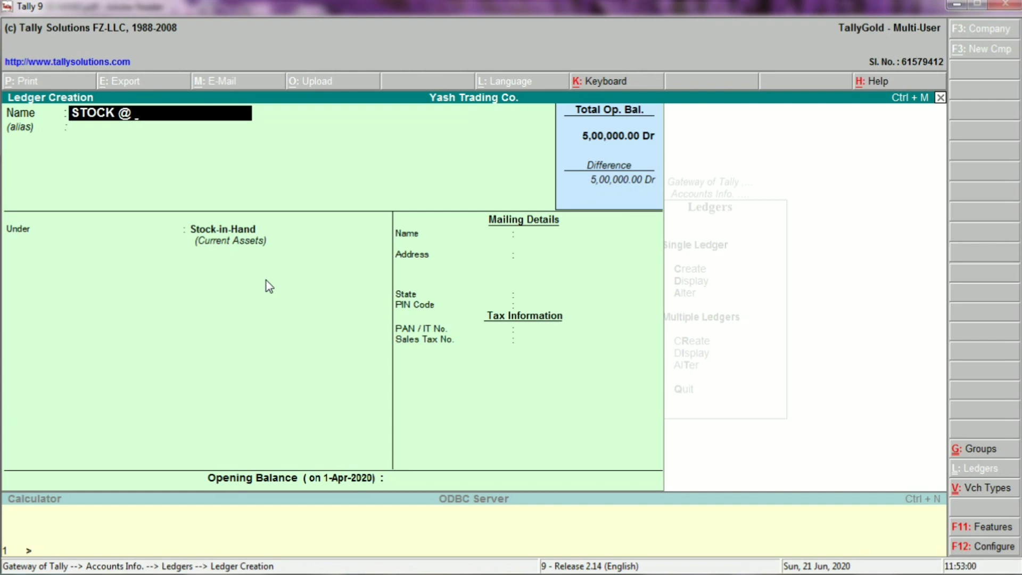
type(" 5 %")
key("Return")
key("Return")
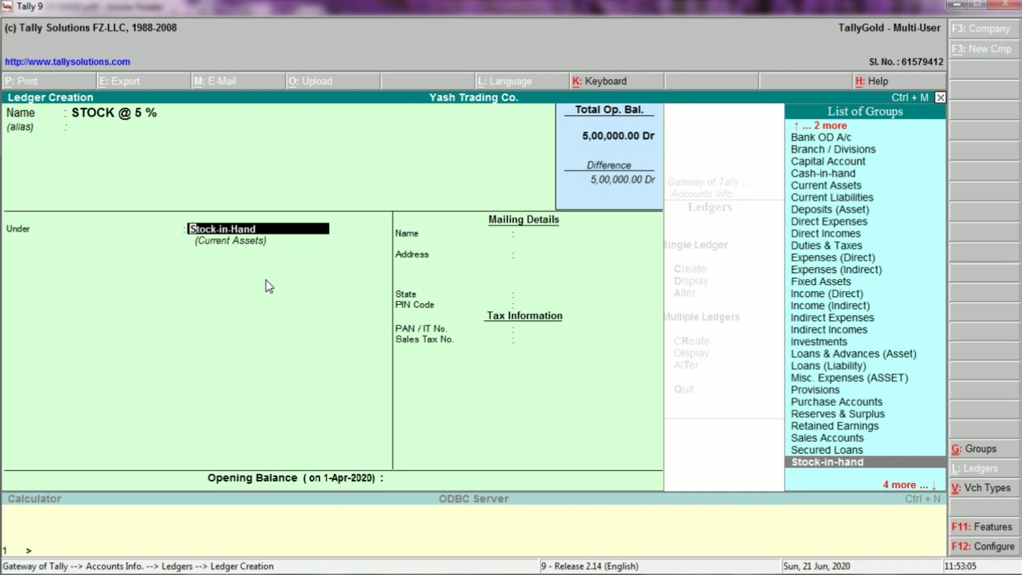
type("STOCK")
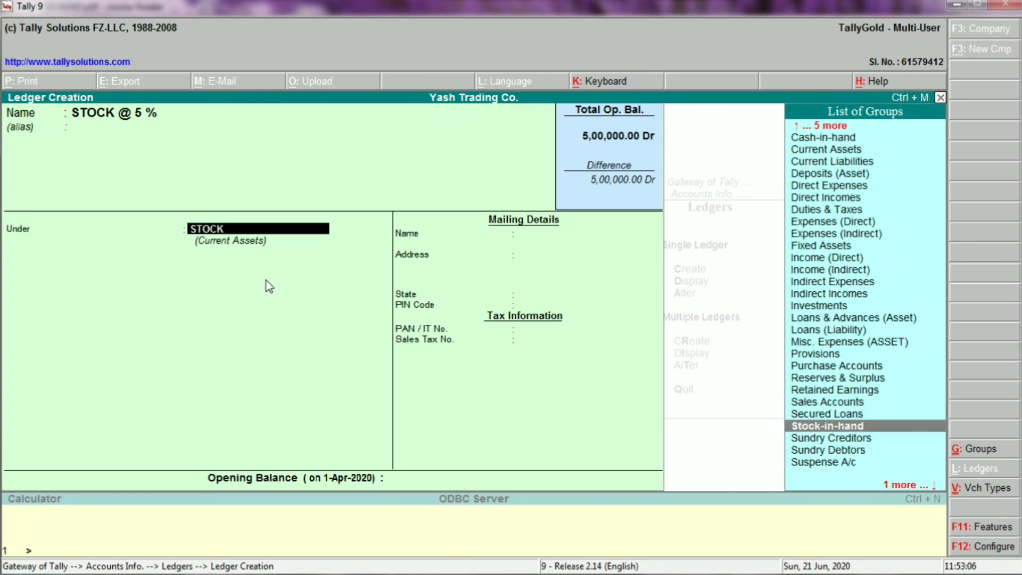
key("Return")
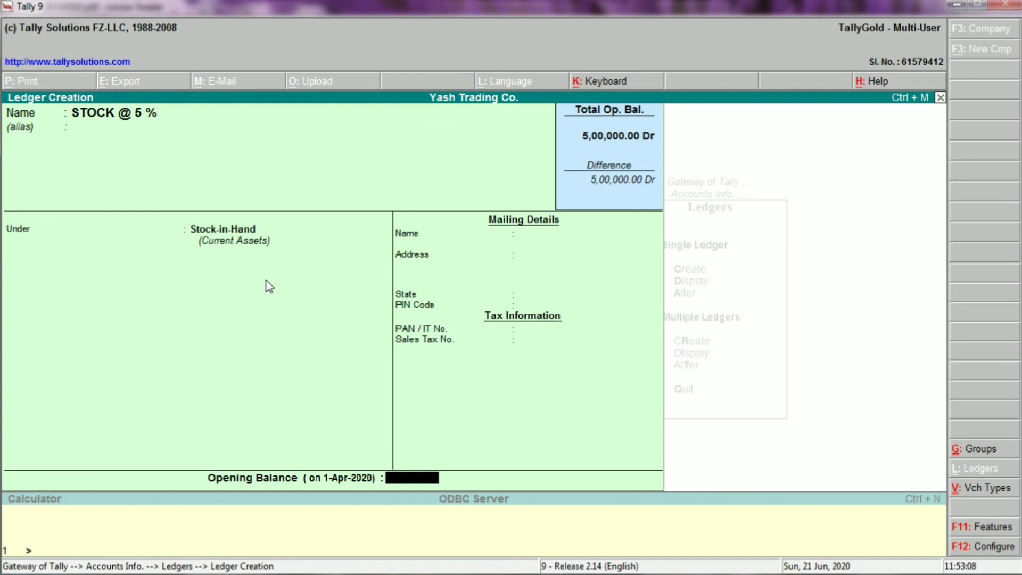
key("Return")
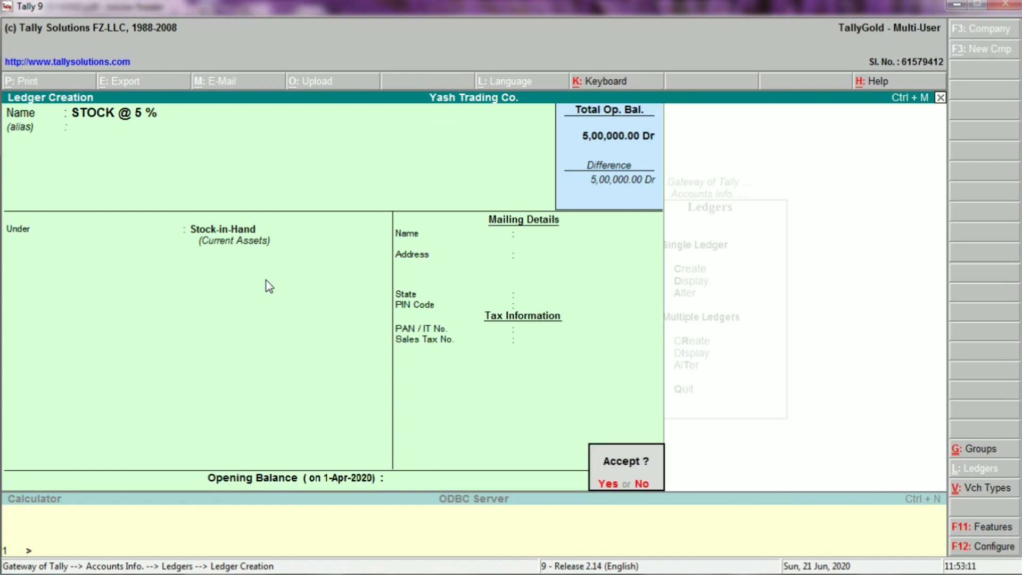
key("Return")
Step: Name the next ledger STOCK @ 12 %, following the second entry under Accounts Only in the PDF
key("alt+Tab")
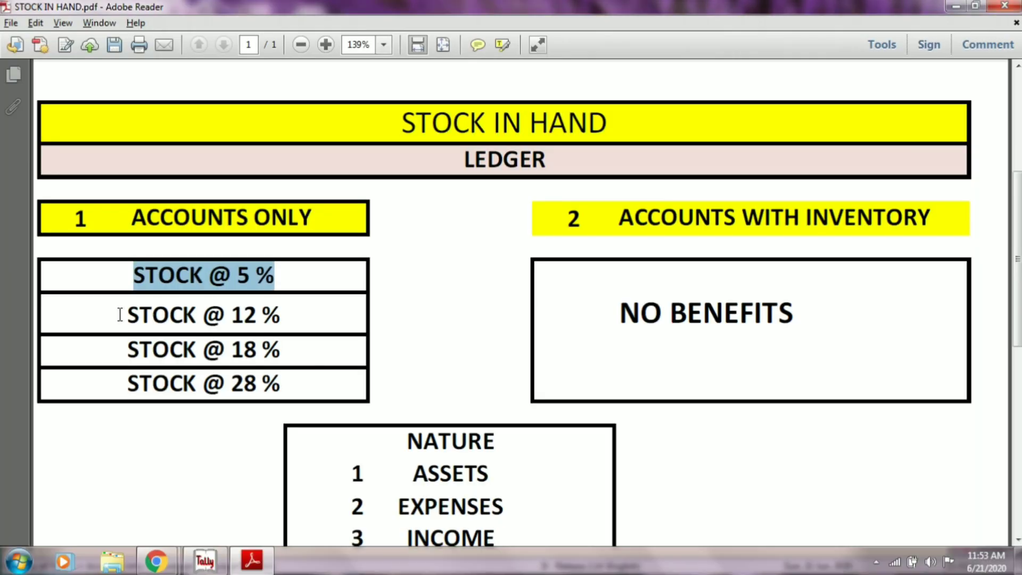
left_click_drag(126, 314, 271, 313)
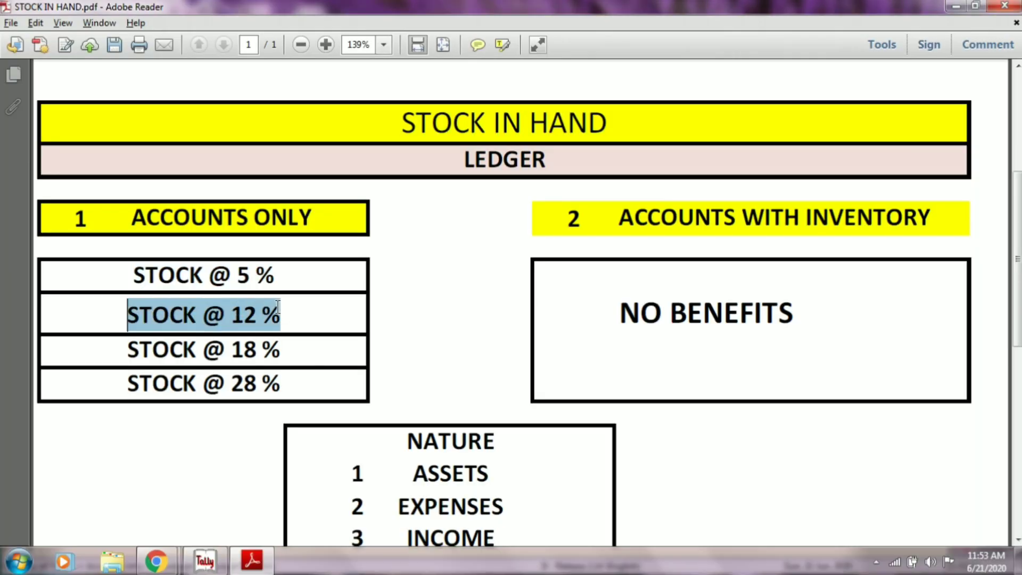
left_click(278, 309)
key("alt+Tab")
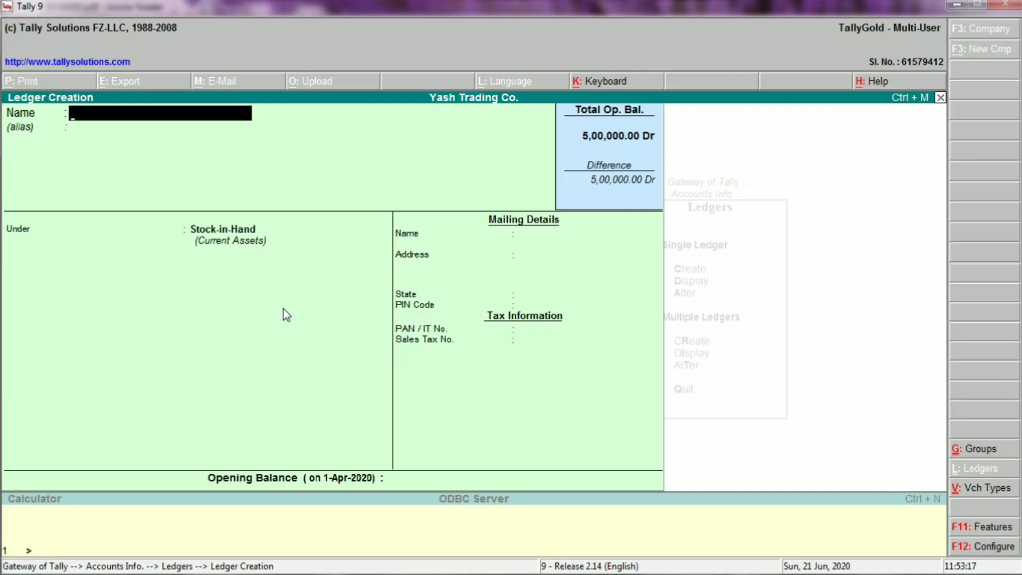
type("STOCK")
key("alt+Tab")
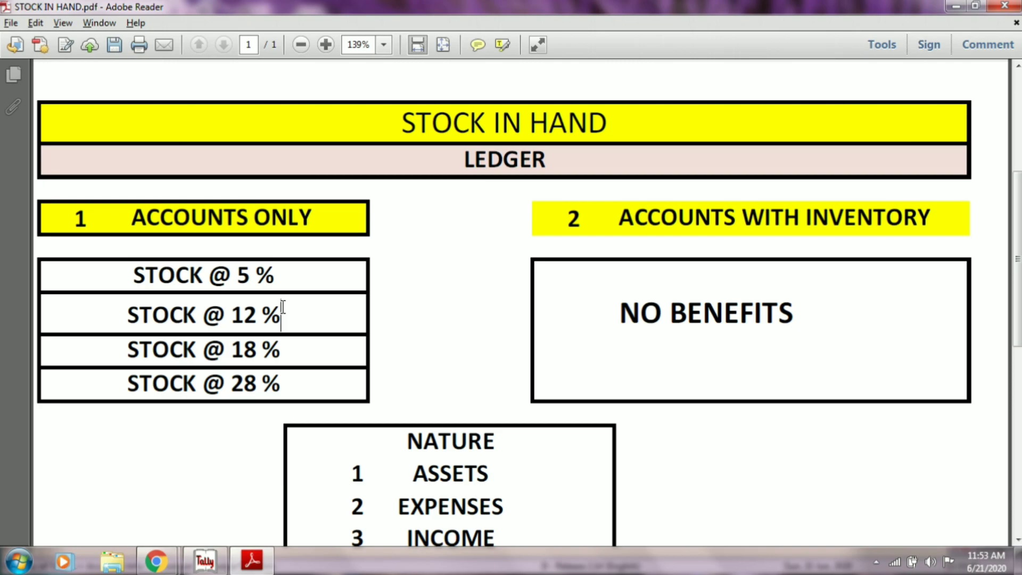
key("alt+Tab")
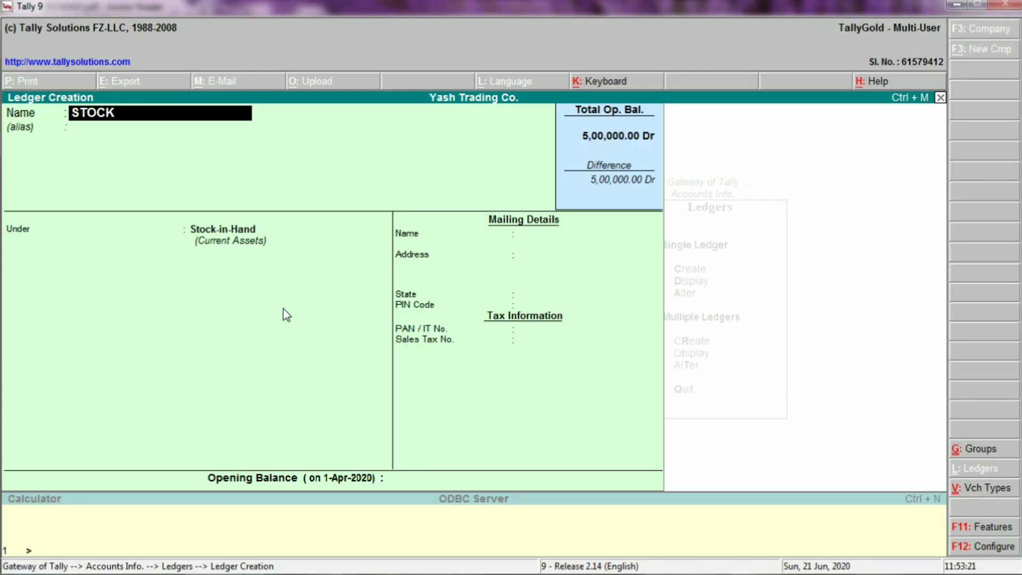
type("@")
key("alt+Tab")
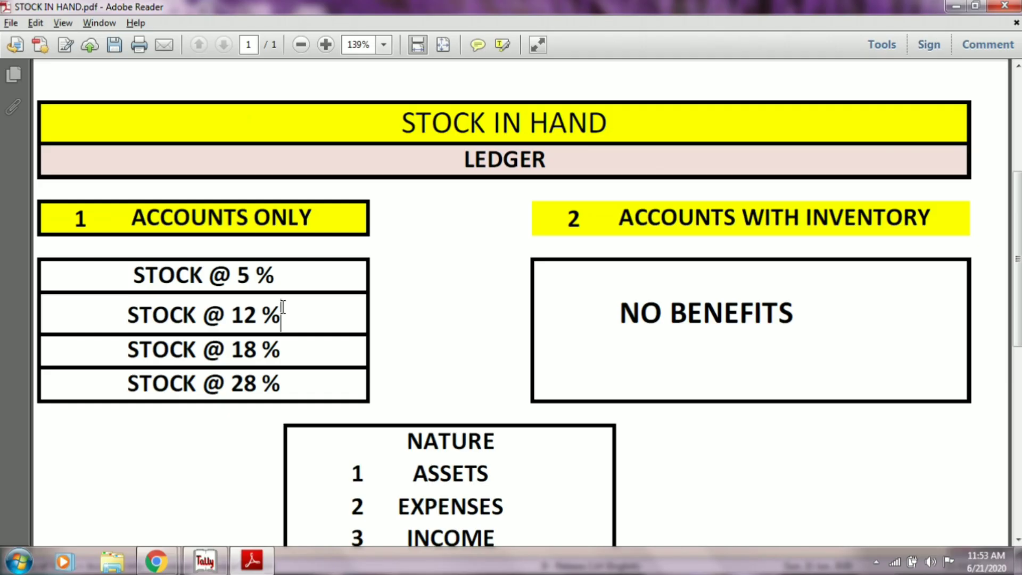
key("alt+Tab")
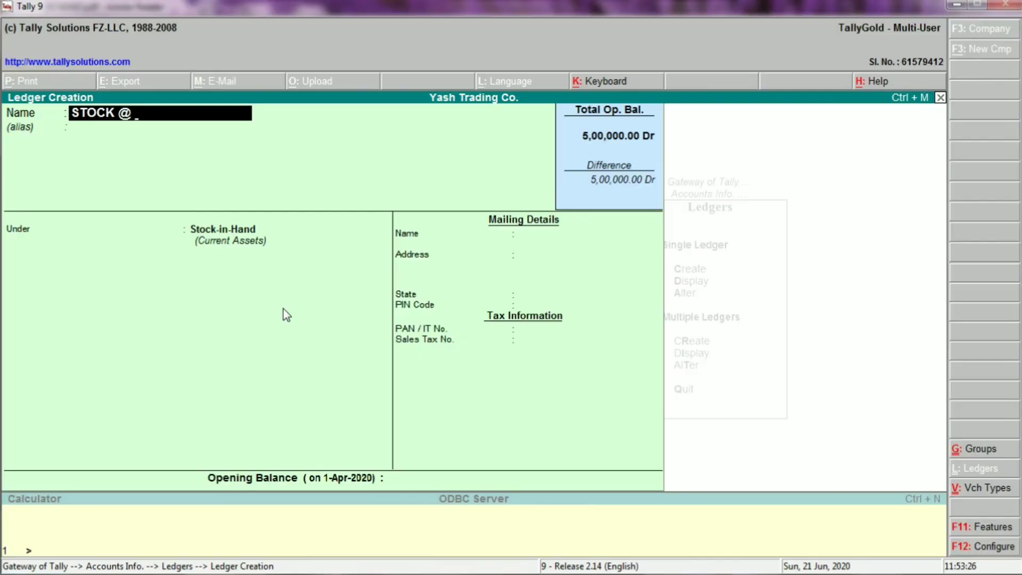
type("12 %")
Step: Save the STOCK @ 12 % ledger under Stock-in-Hand, leaving the alias and opening balance blank
key("Return")
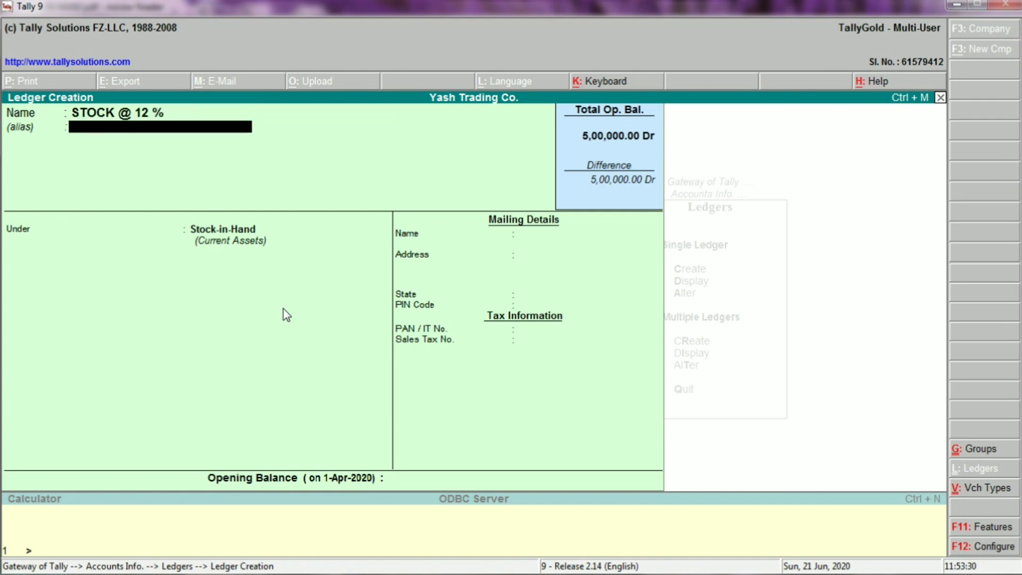
key("Return")
key("Return")
key("Return")
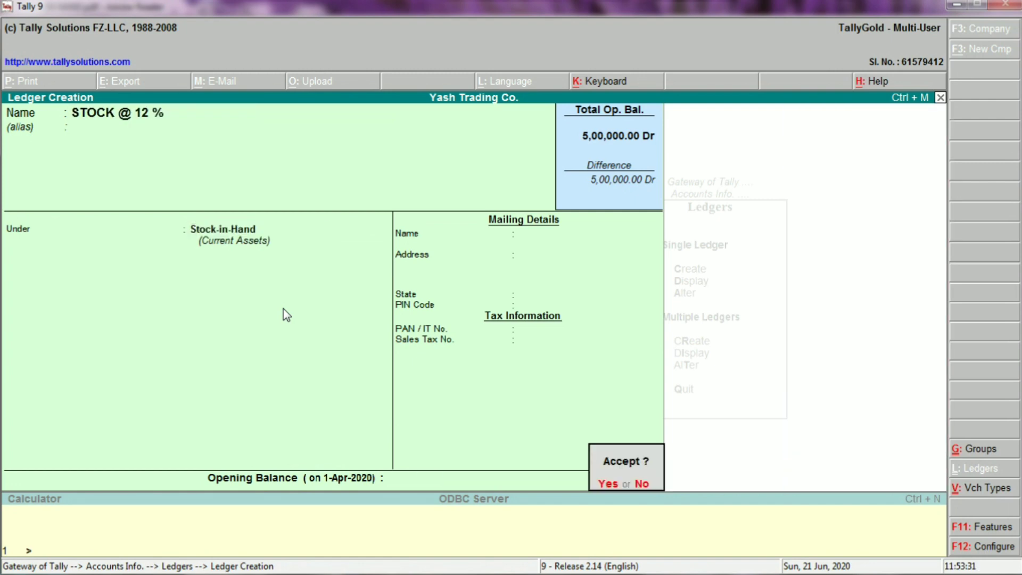
key("Return")
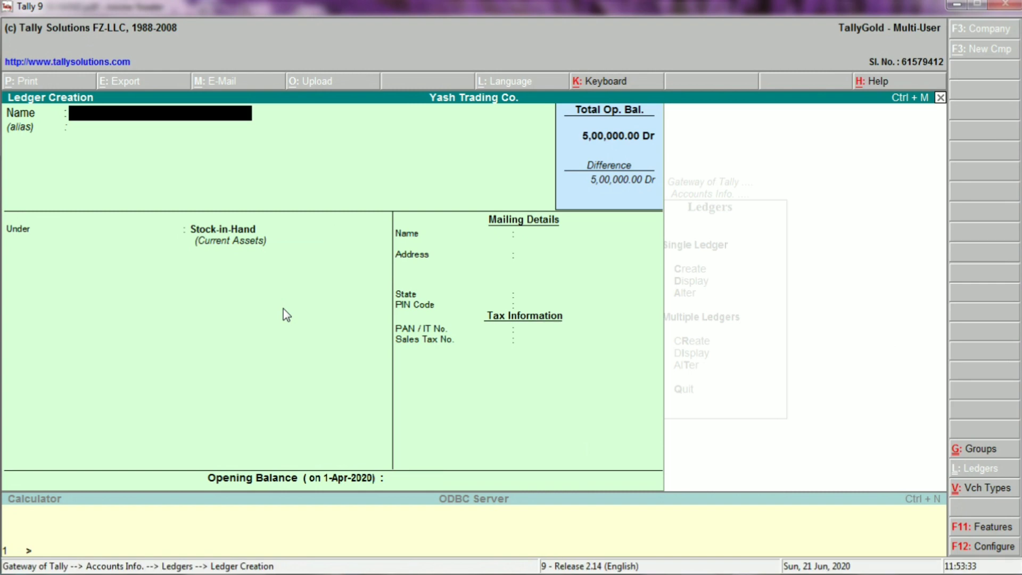
Step: Create the ledger STOCK @ 18 % from the PDF list under Stock-in-Hand, without an alias or opening balance
key("alt+Tab")
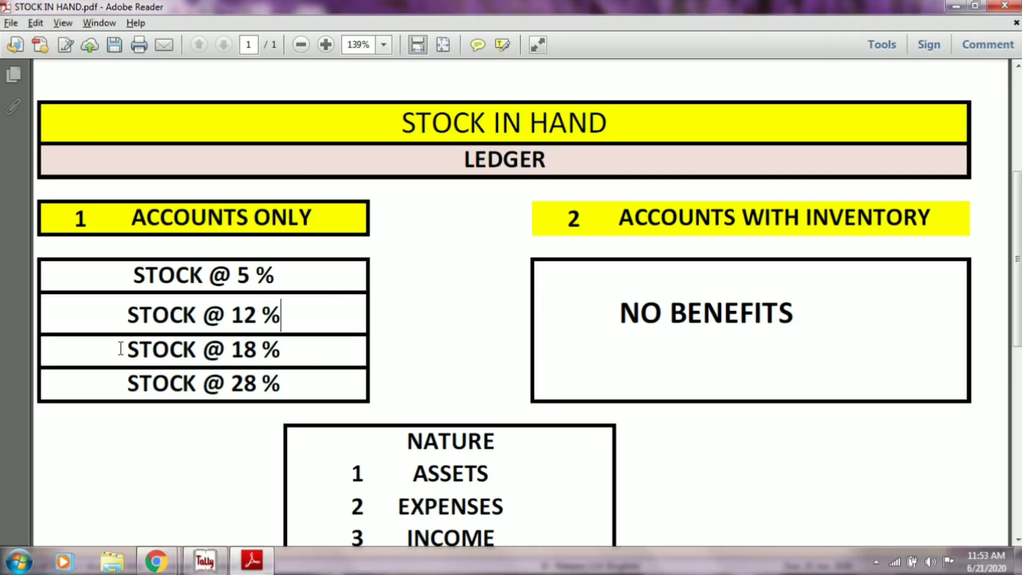
left_click_drag(121, 349, 279, 356)
key("alt+Tab")
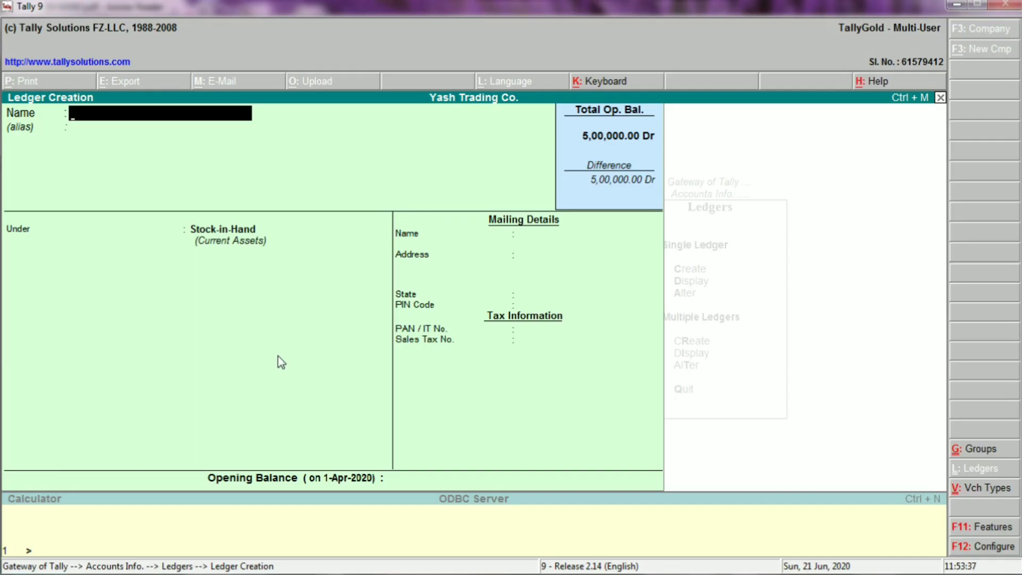
type("STOCK @ 18")
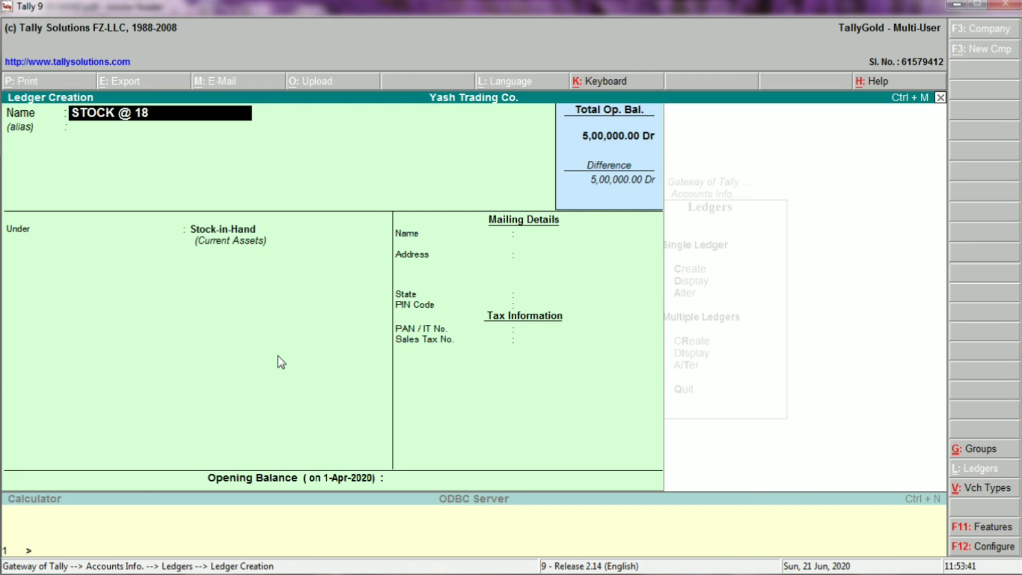
type(" %")
key("Return")
key("Return")
key("Return")
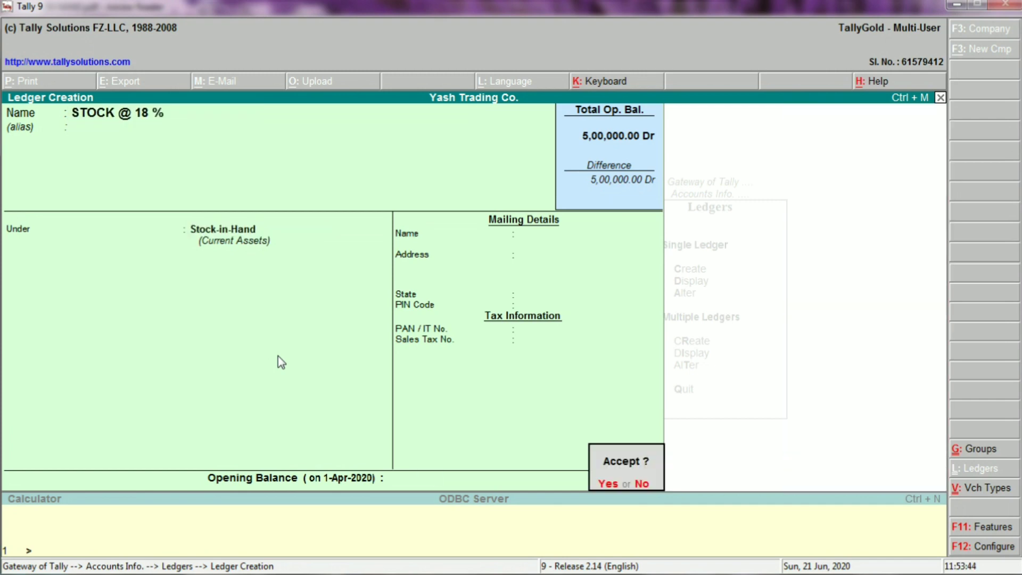
key("Return")
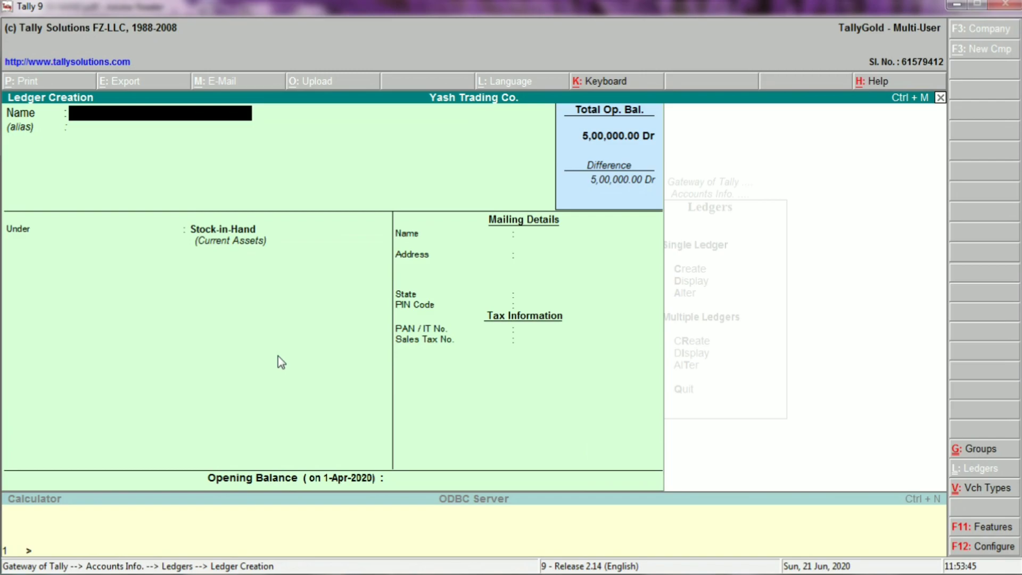
Step: Create the ledger STOCK @ 28 % from the PDF list under Stock-in-Hand with no opening balance, and leave ledger creation
key("alt+Tab")
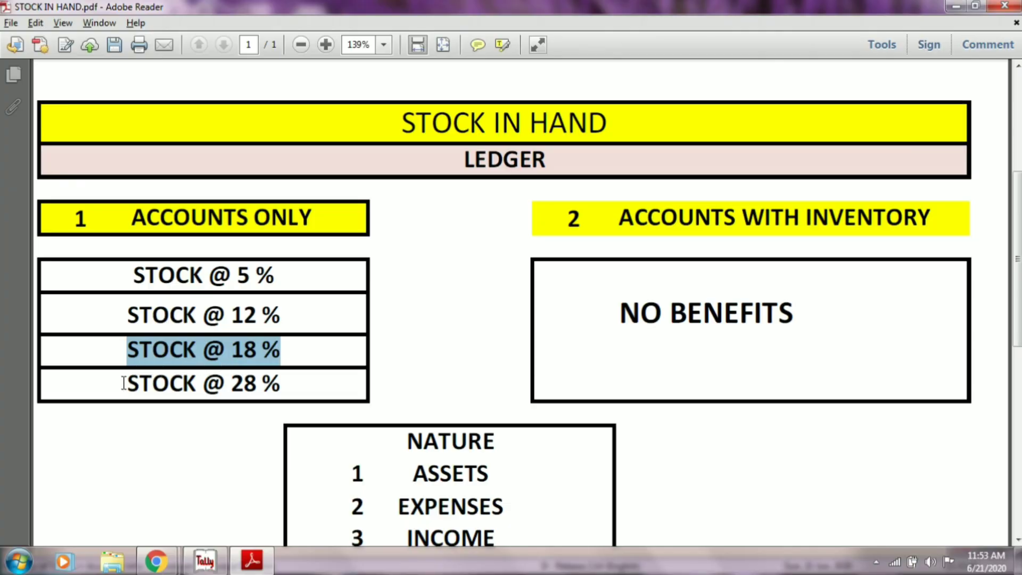
left_click_drag(126, 383, 289, 382)
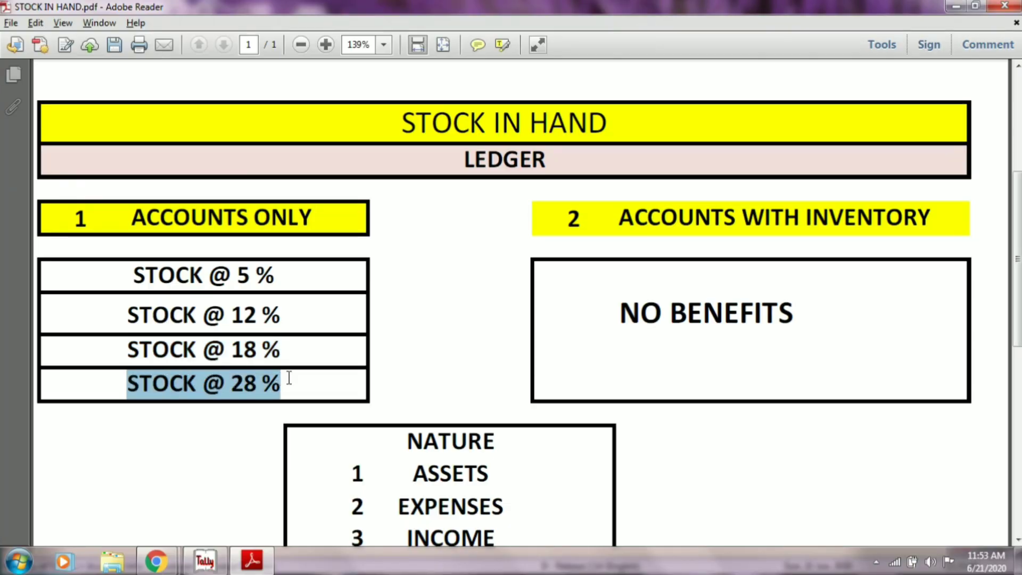
key("alt+Tab")
type("STOCK")
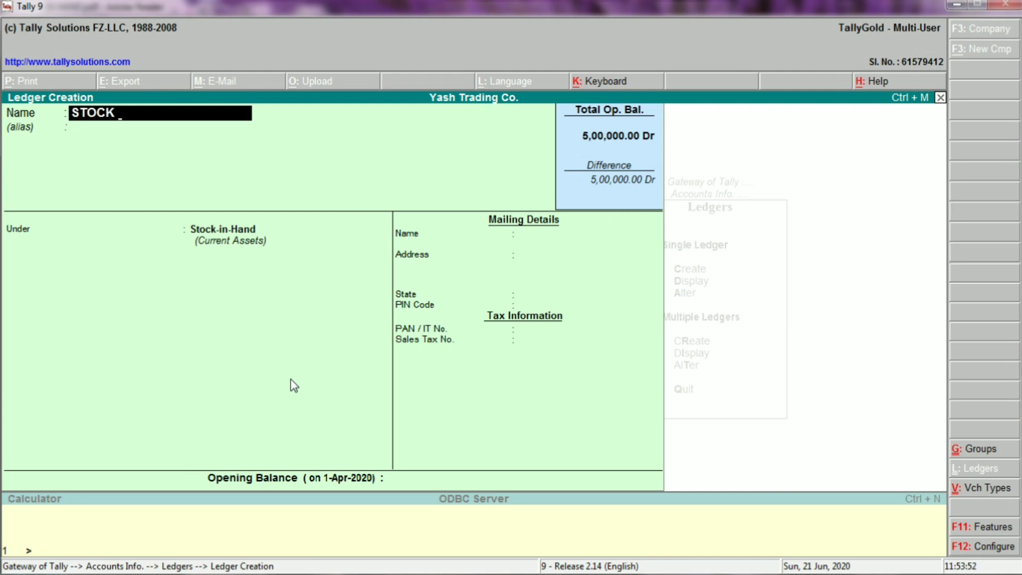
type(" @ 28 %")
key("Return")
key("Return")
key("Return")
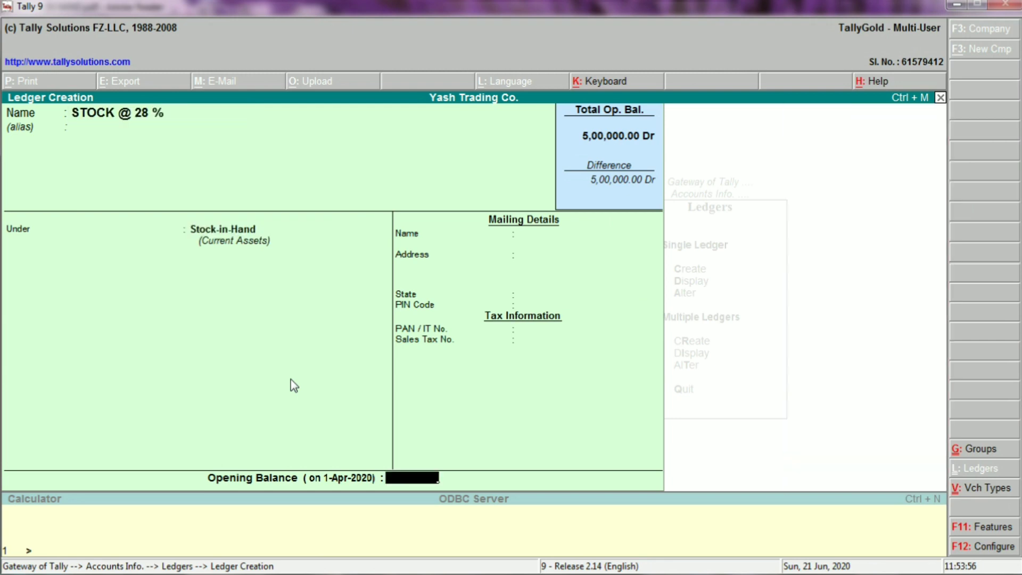
key("Return")
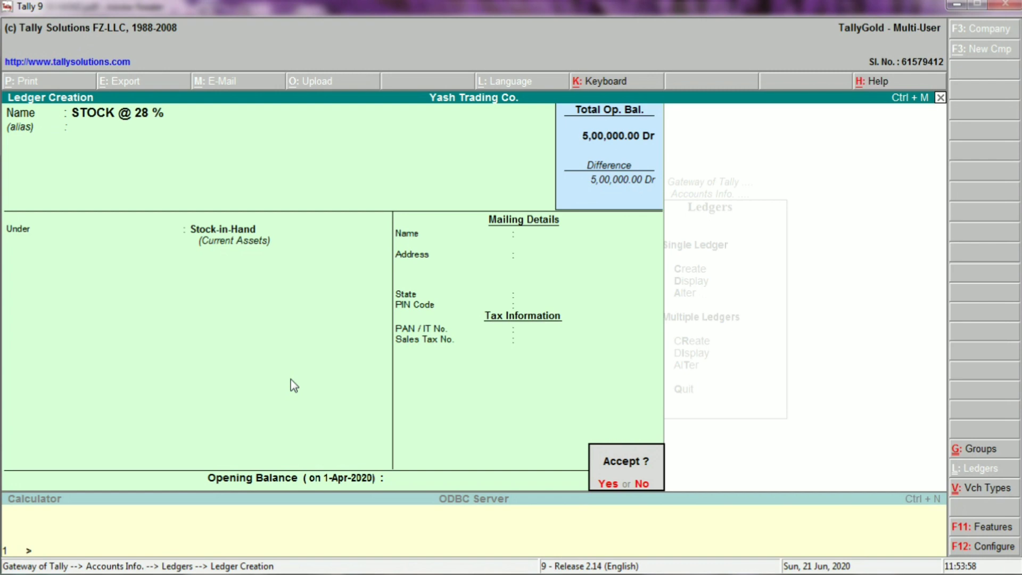
key("Return")
key("Escape")
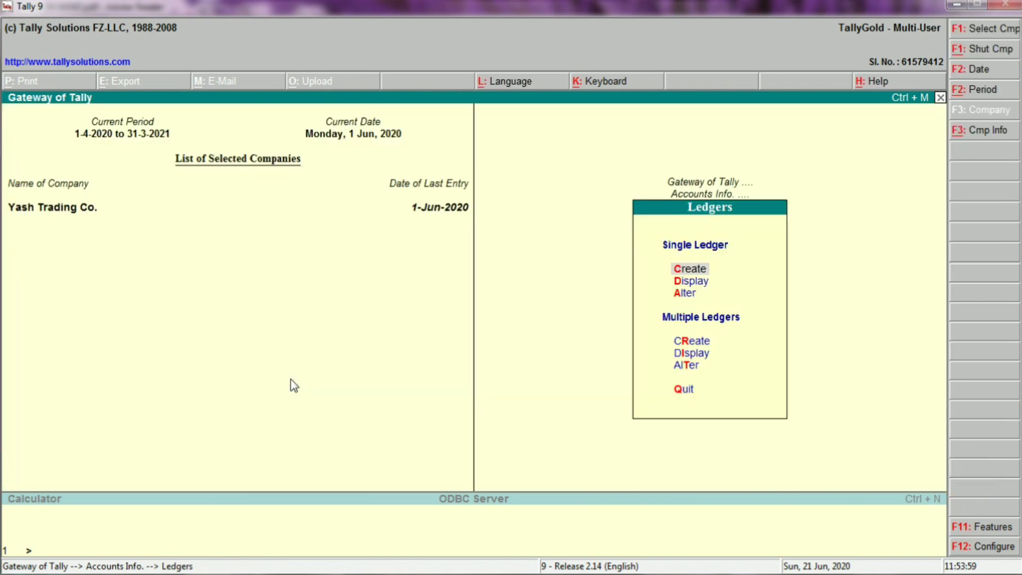
Step: Open the Profit & Loss A/c of Yash Trading Co. and examine its Opening Stock and Closing Stock lines
key("Escape")
key("Escape")
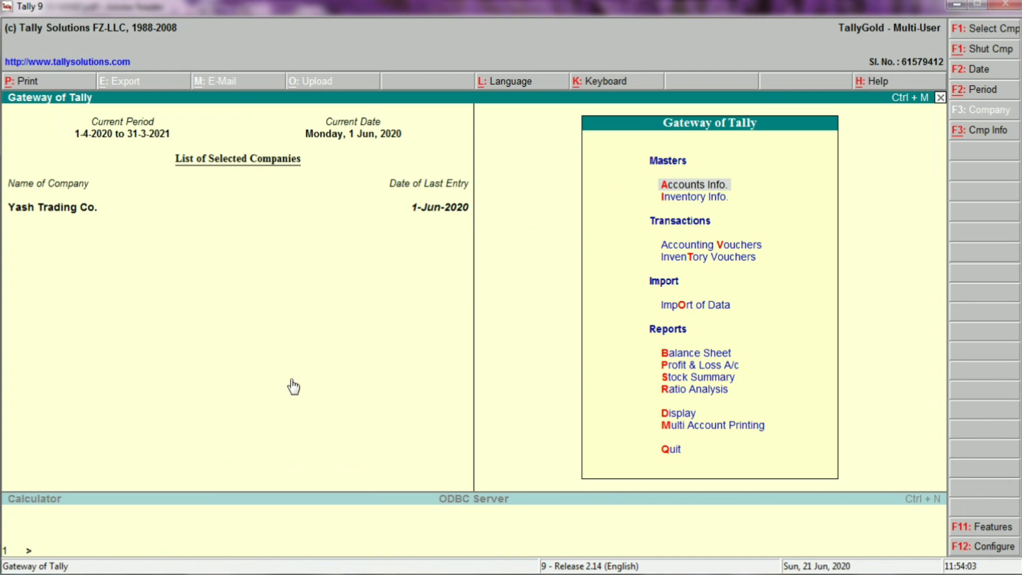
key("p")
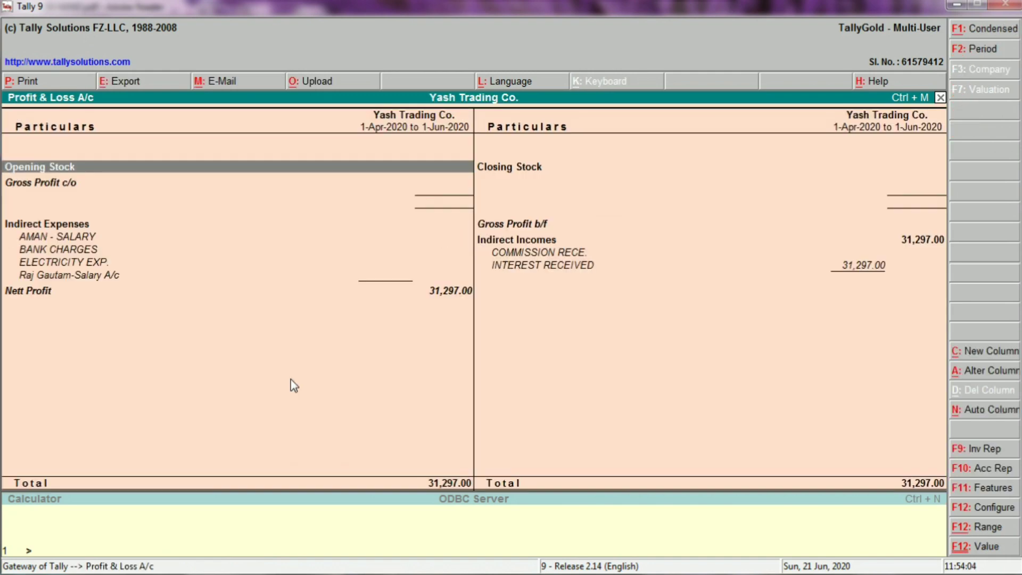
key("Right")
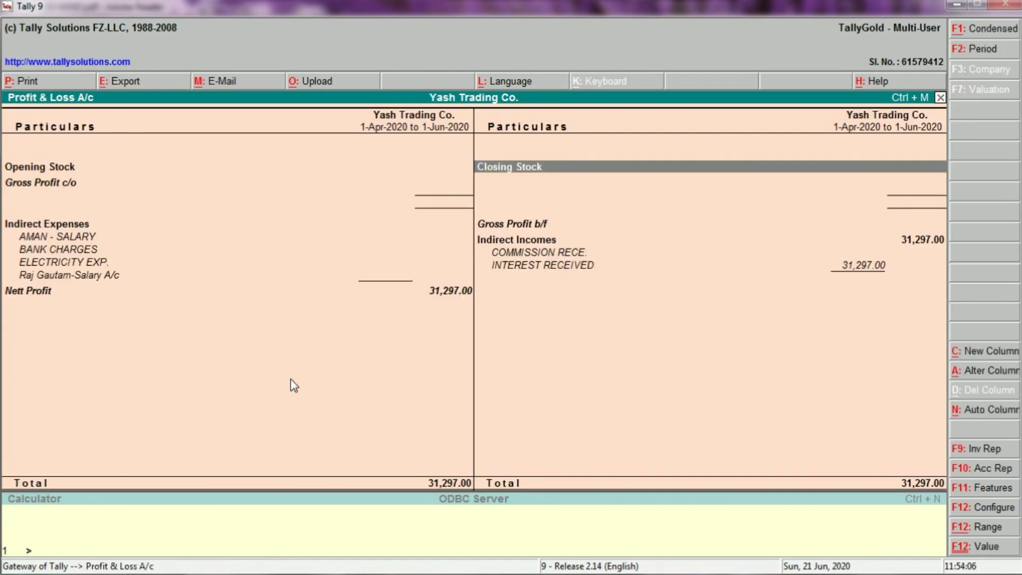
key("Down")
key("Left")
key("Up")
key("Up")
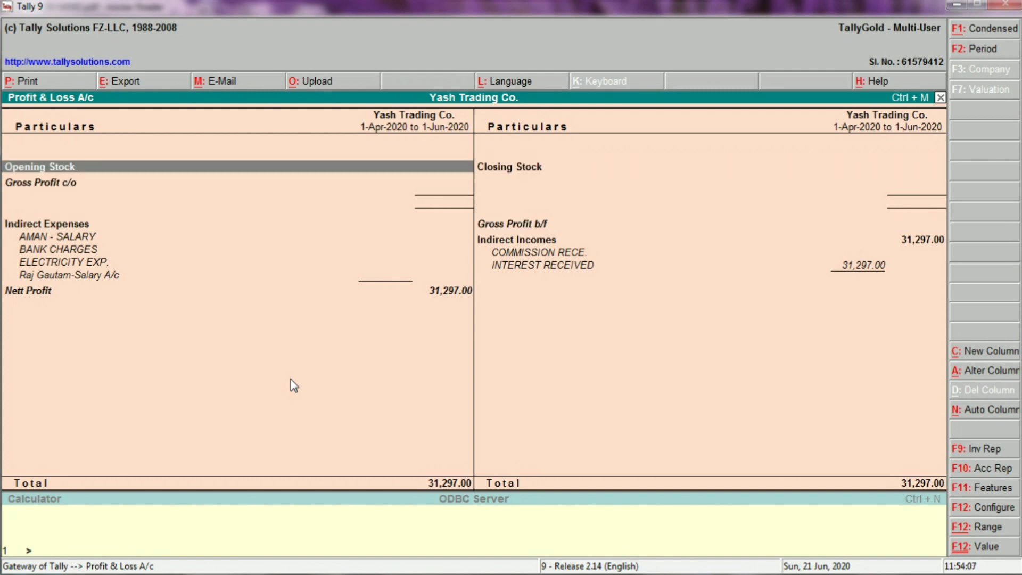
Step: Open the Opening Stock breakdown, go through its rate-wise stock ledgers and return to the Profit & Loss A/c
key("Return")
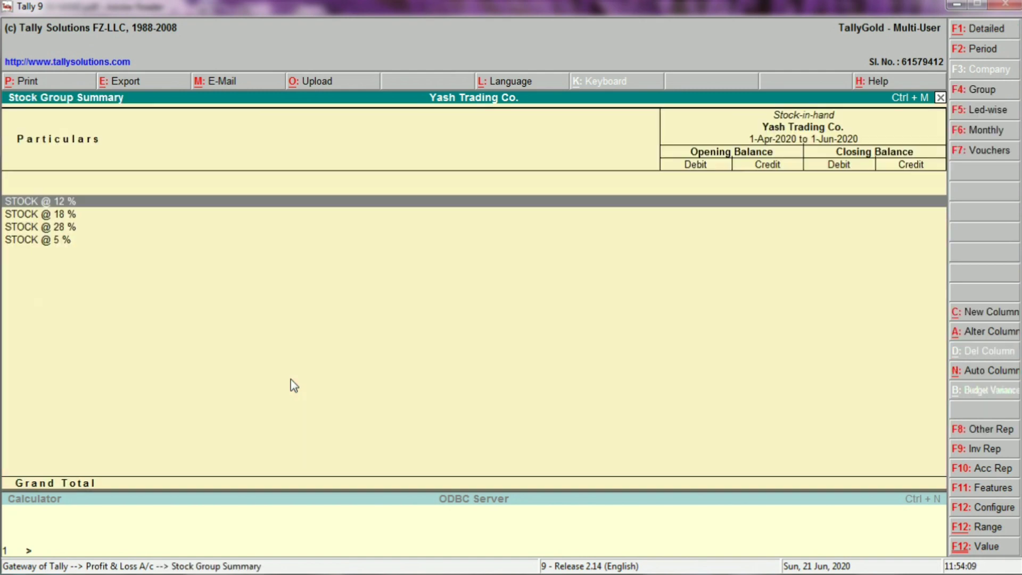
key("Down")
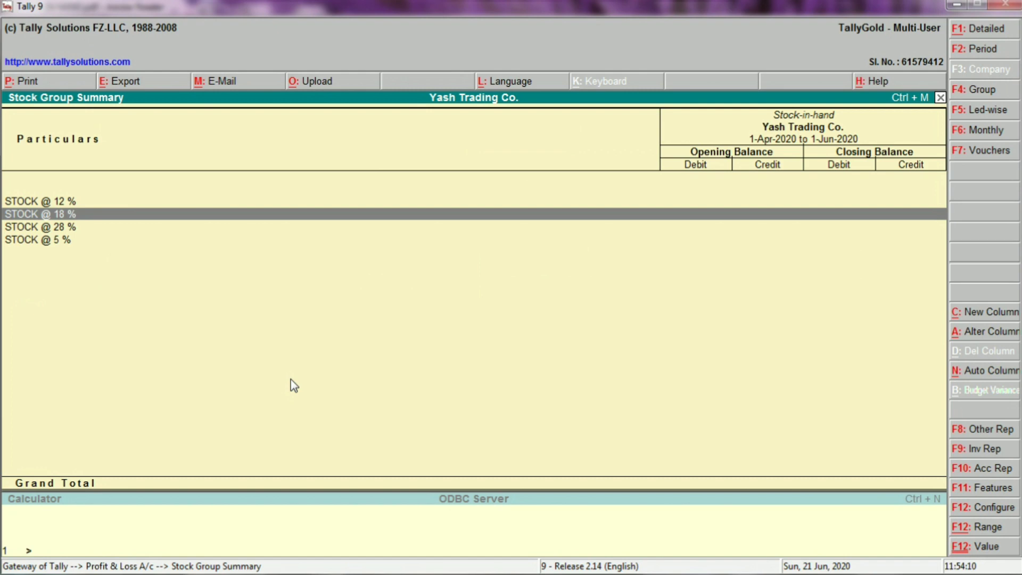
key("Down")
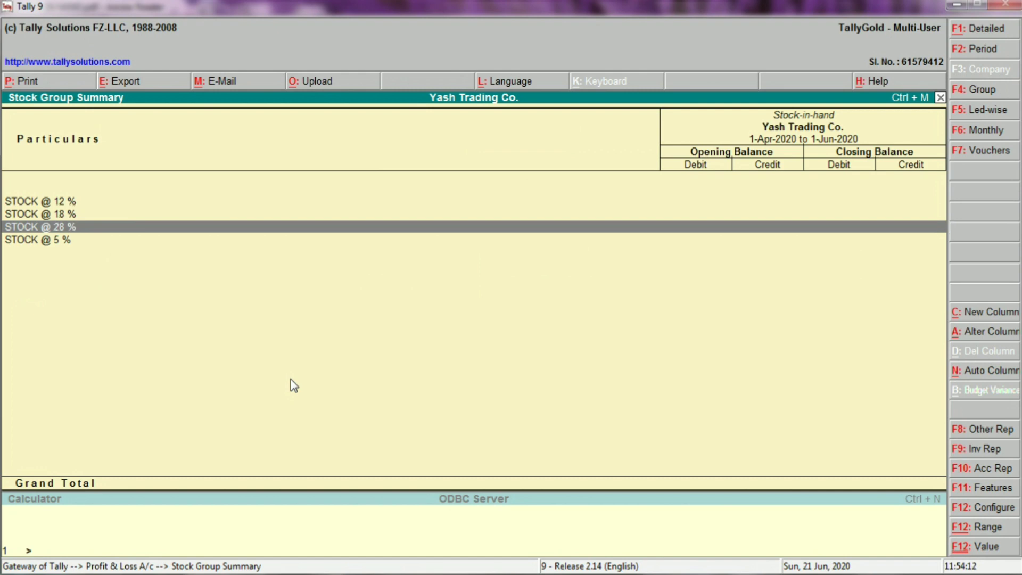
key("Down")
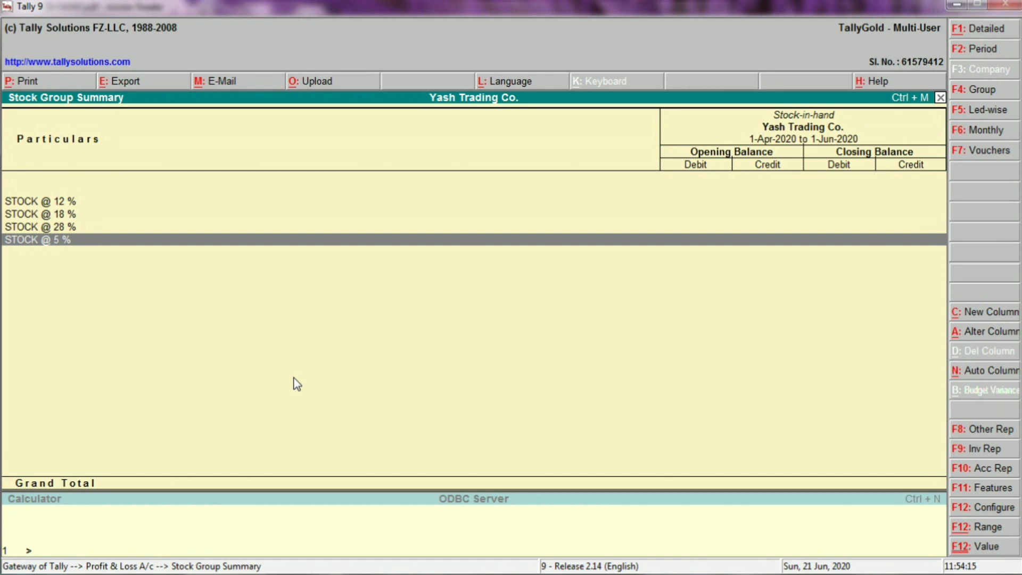
key("Escape")
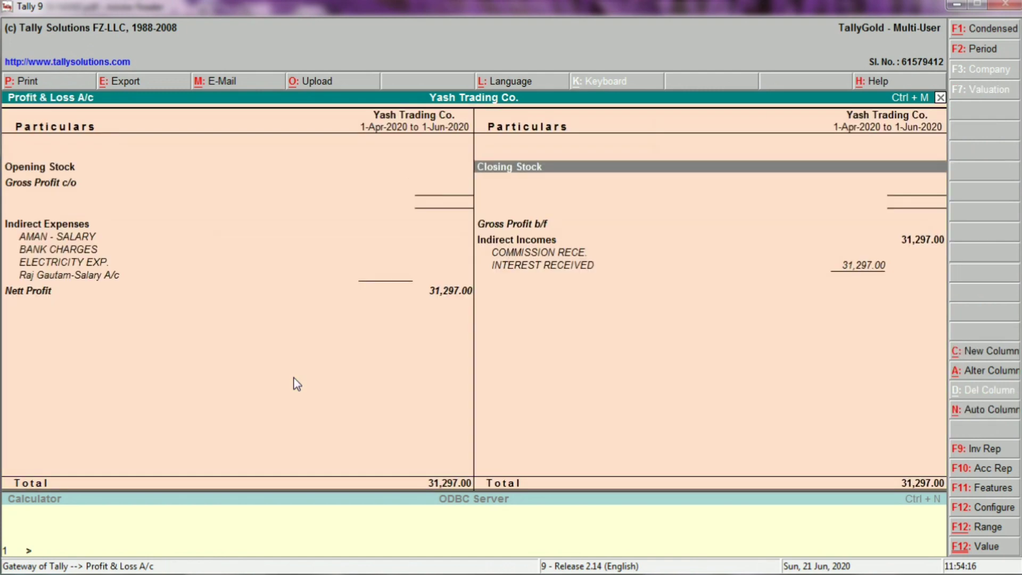
Step: Open the Closing Stock breakdown and inspect the STOCK @ 12 % ledger in its alteration form without editing it
key("Return")
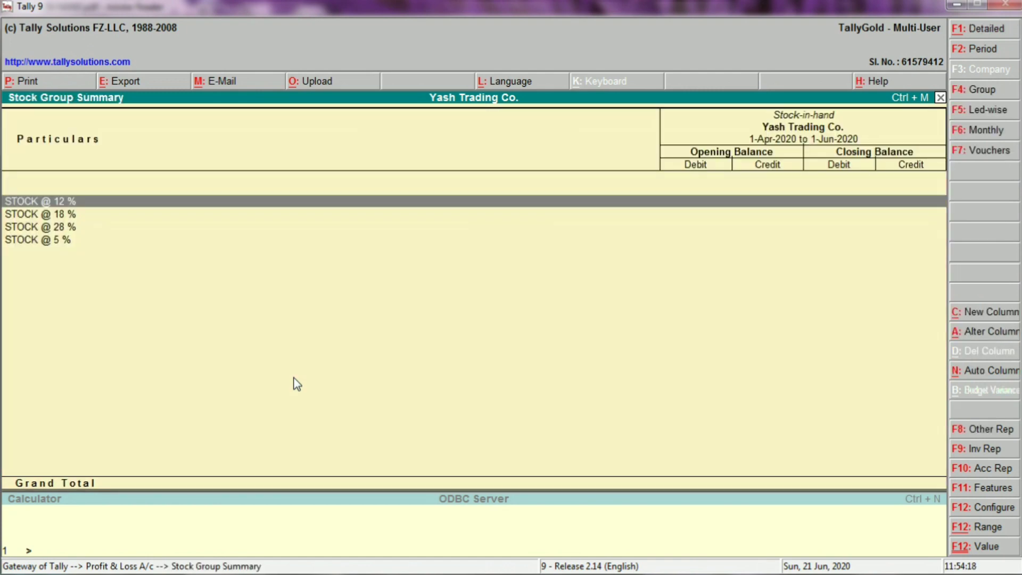
key("ctrl+Return")
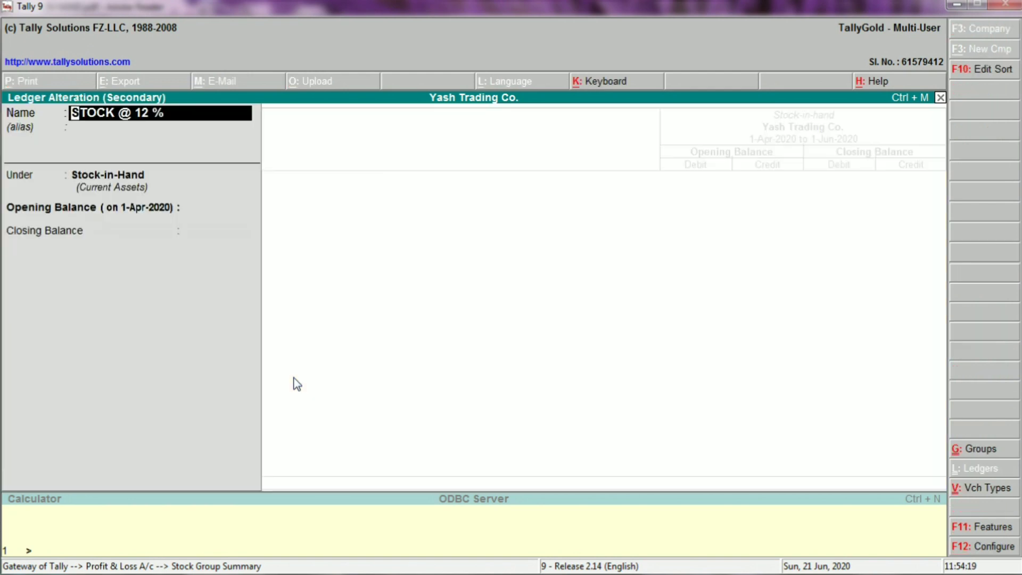
key("Escape")
key("y")
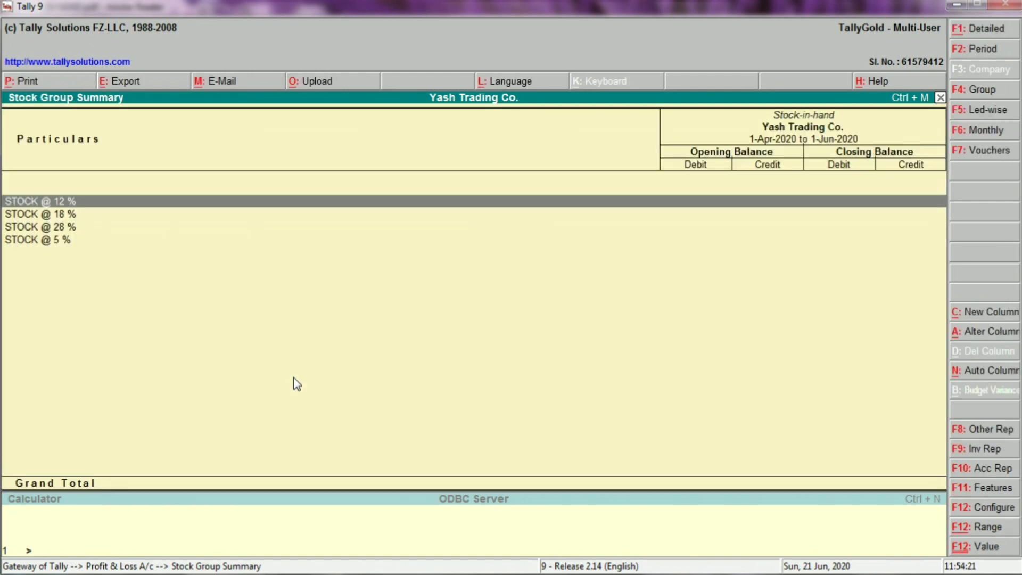
Step: Go through the remaining ledgers in the Closing Stock breakdown and return to the Profit & Loss A/c
key("Down")
key("Down")
key("Down")
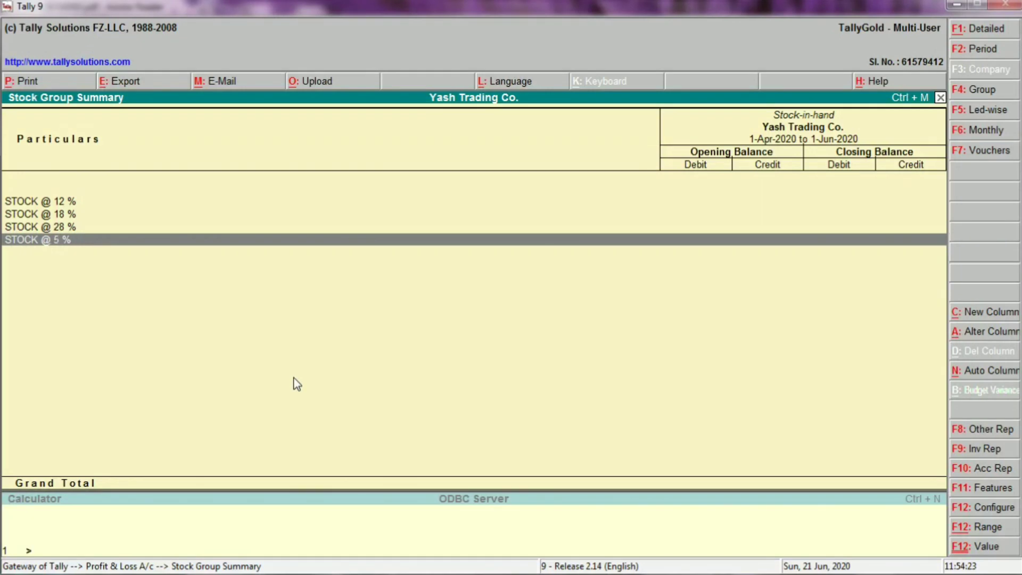
key("Escape")
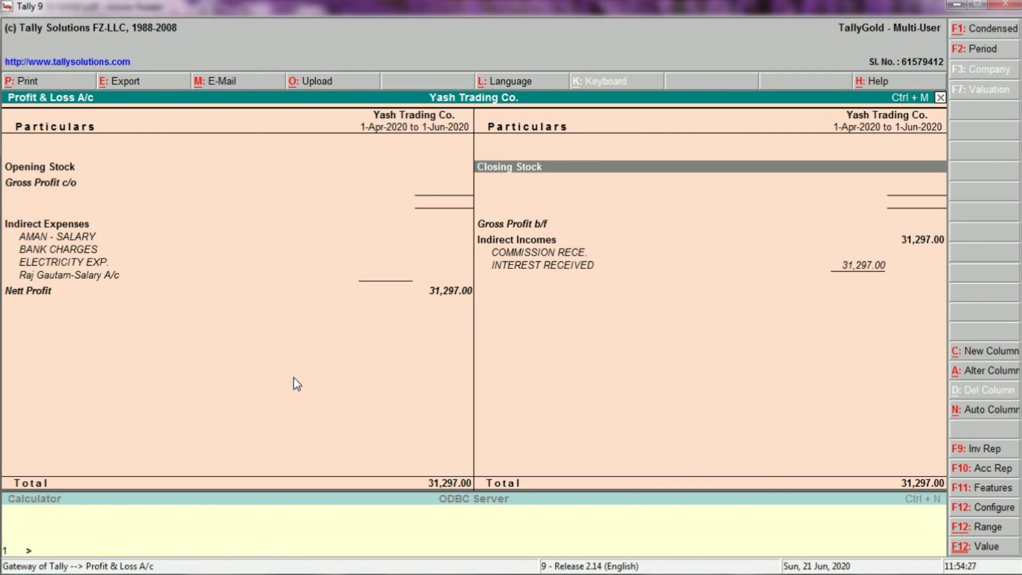
Step: Open the company's accounting features and try Integrate Accounts and Inventory as Yes
key("F11")
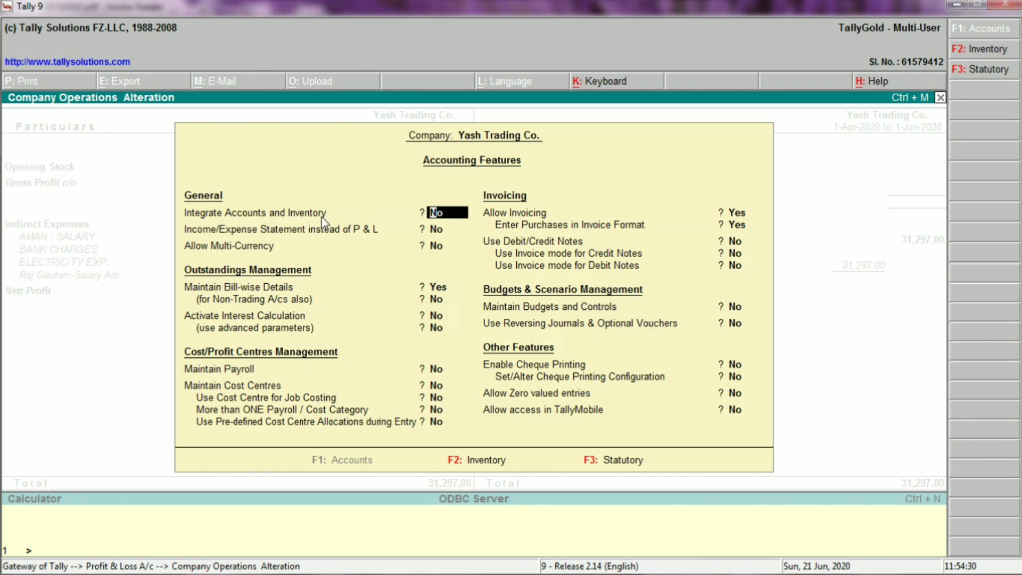
type("y")
key("Return")
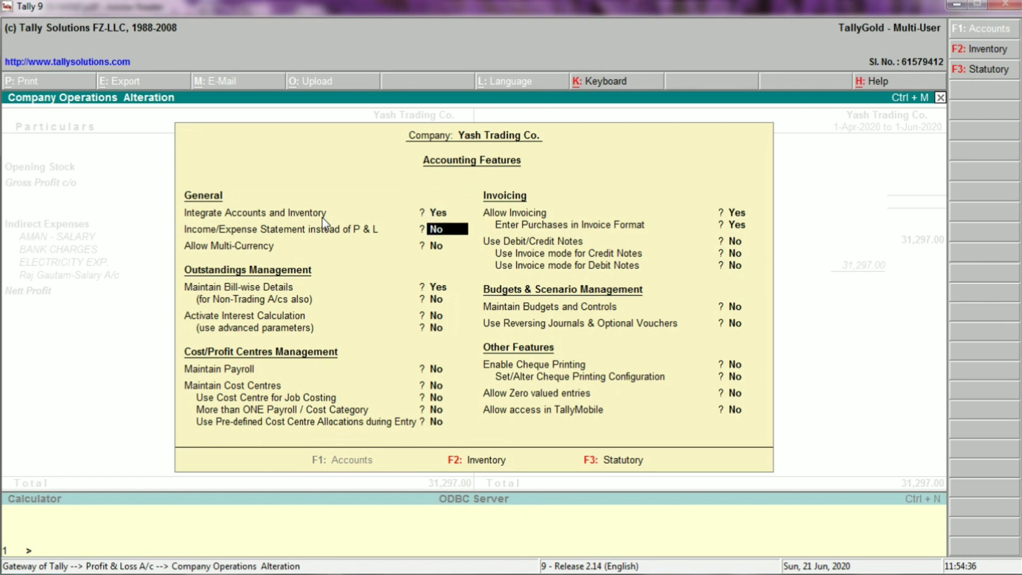
key("Up")
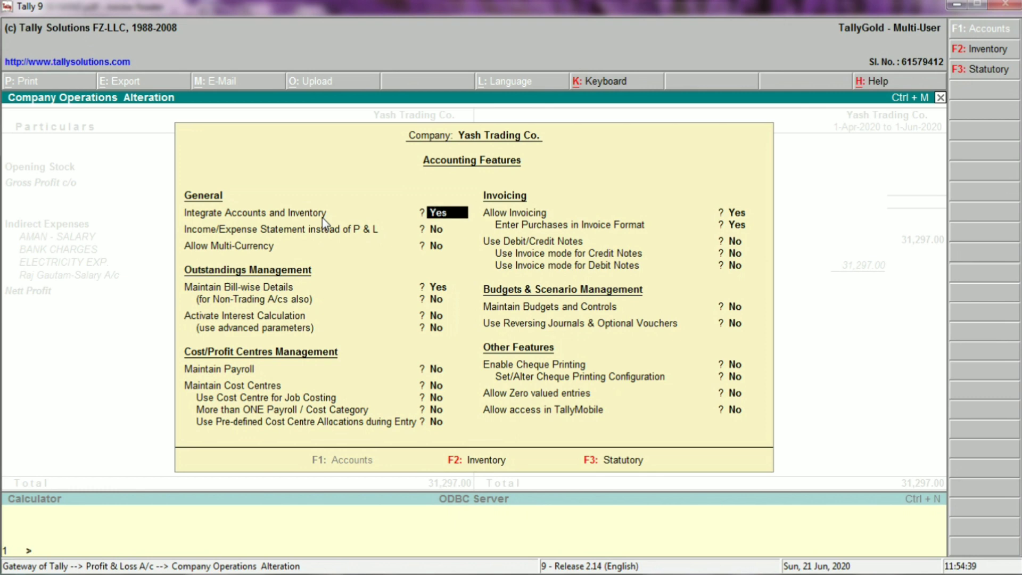
Step: Set Integrate Accounts and Inventory back to No and accept the remaining accounting features as they are
type("n")
key("Return")
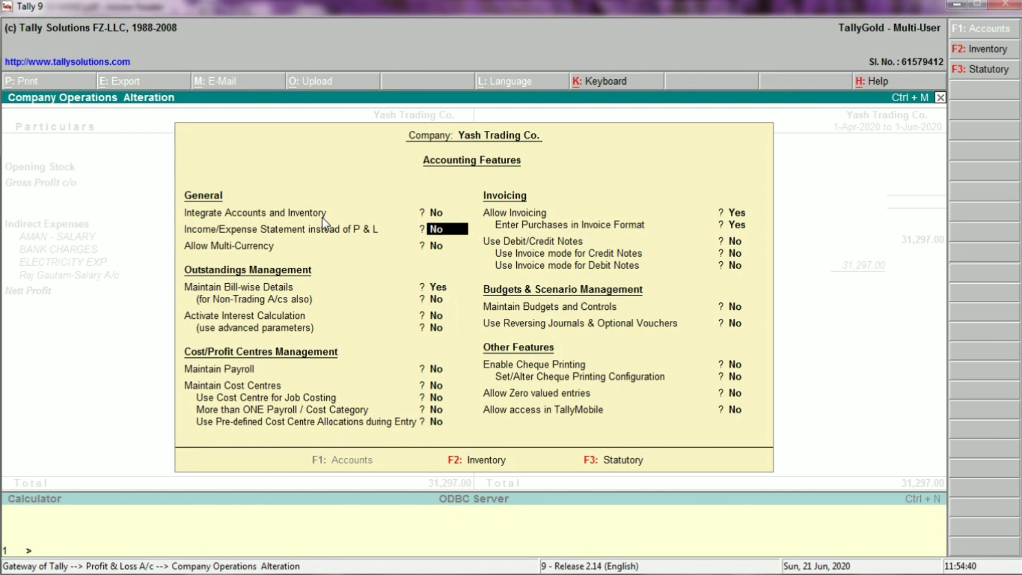
key("Return")
key("Return")
key("Return")
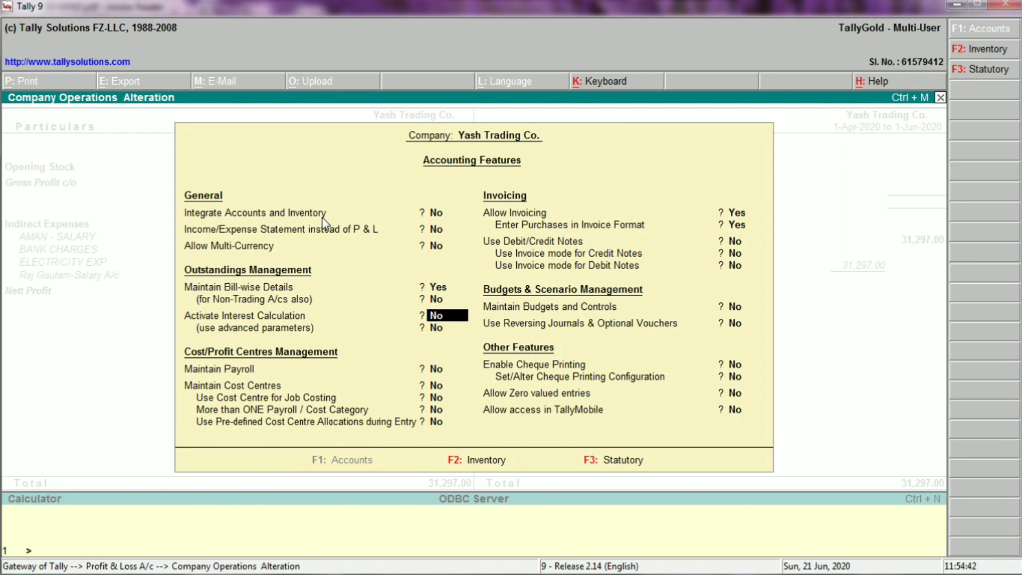
key("Return")
key("Return")
key("Return")
key("Return")
key("Return")
key("Return")
key("Return")
key("Return")
key("Return")
key("Return")
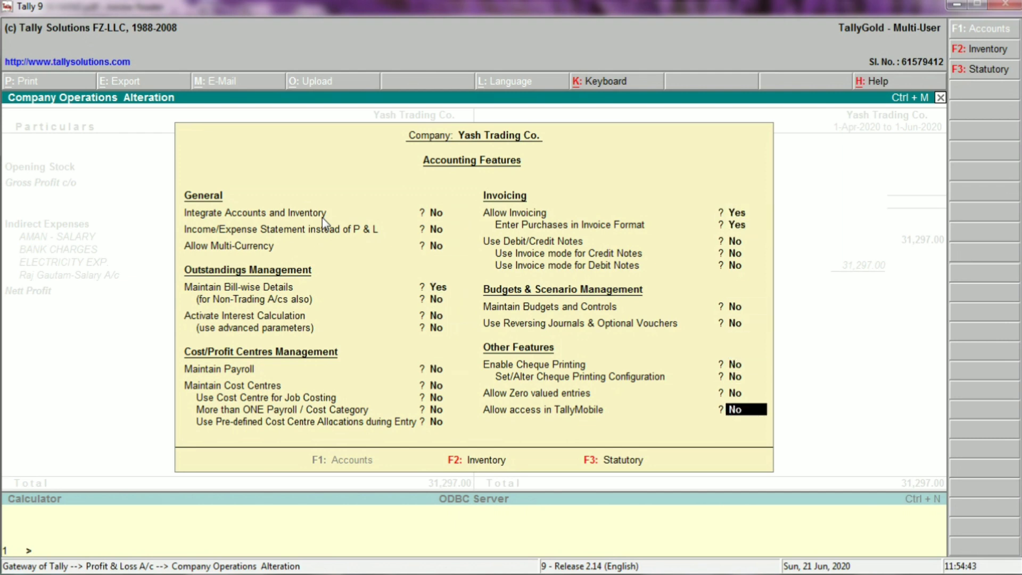
key("Return")
key("Return")
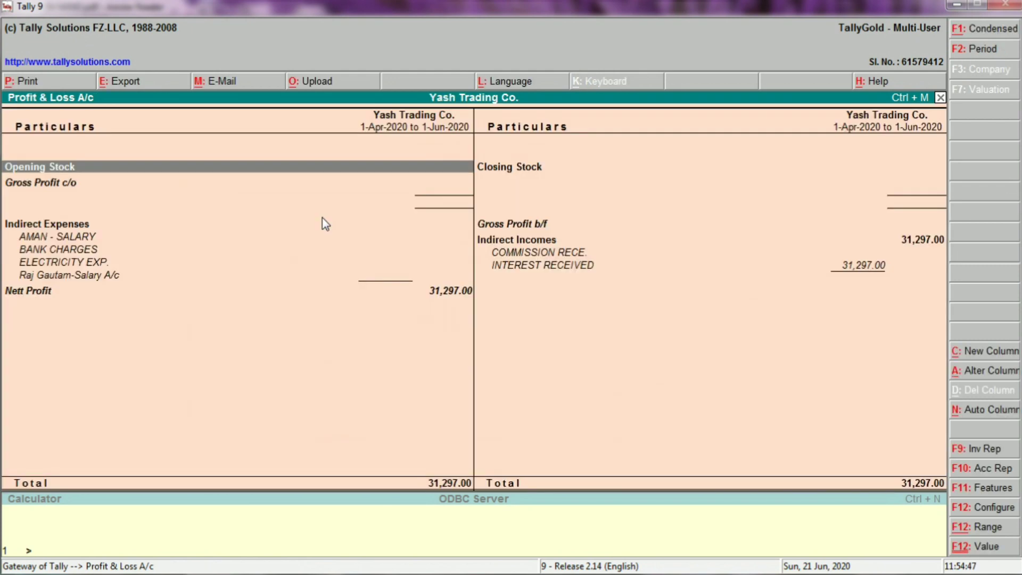
Step: Open the Opening Stock breakdown and compare its ledgers with the stock rates in STOCK IN HAND.pdf in Adobe Reader, then return to Tally
key("Return")
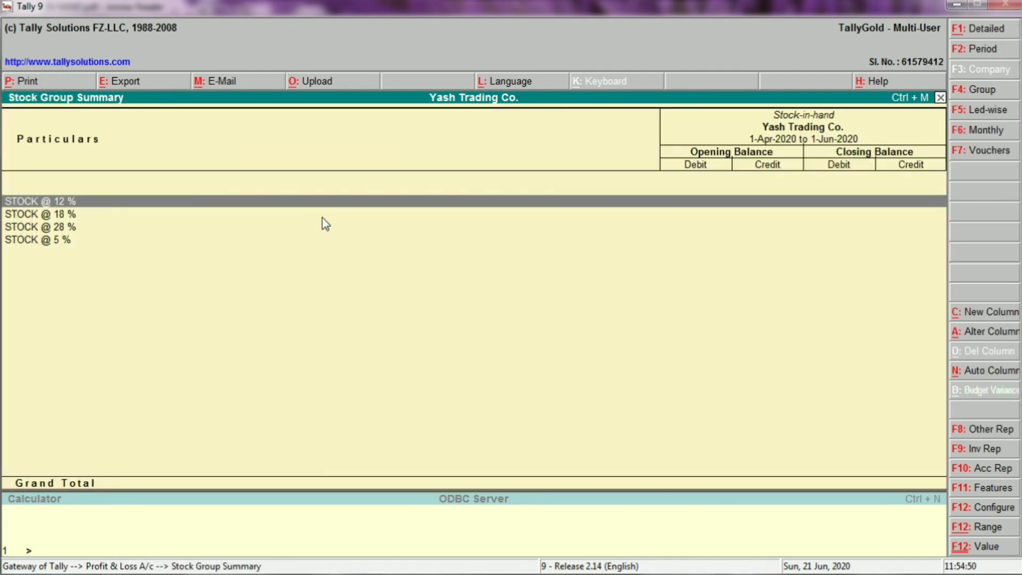
key("Down")
key("Down")
key("Down")
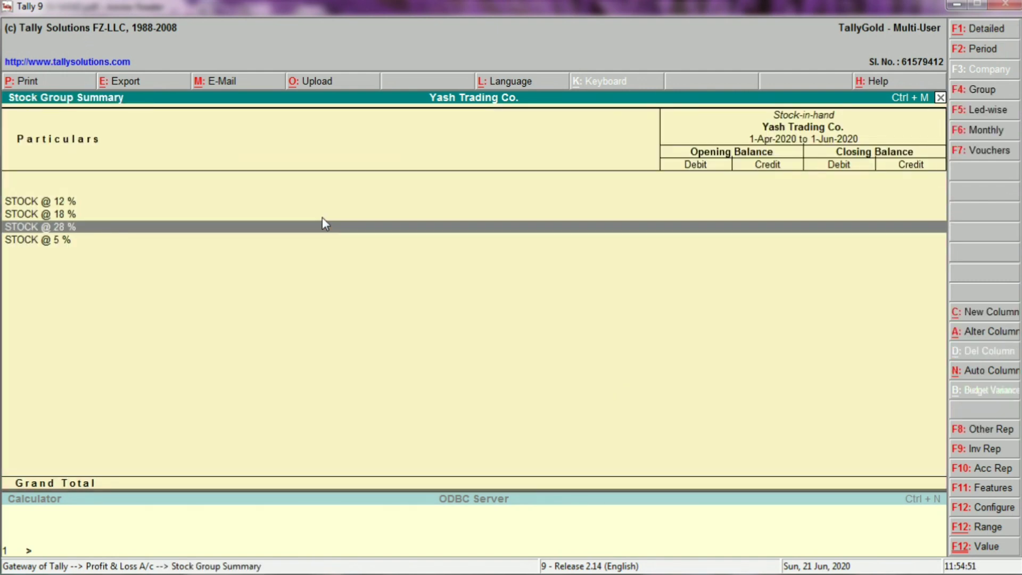
key("alt+Tab")
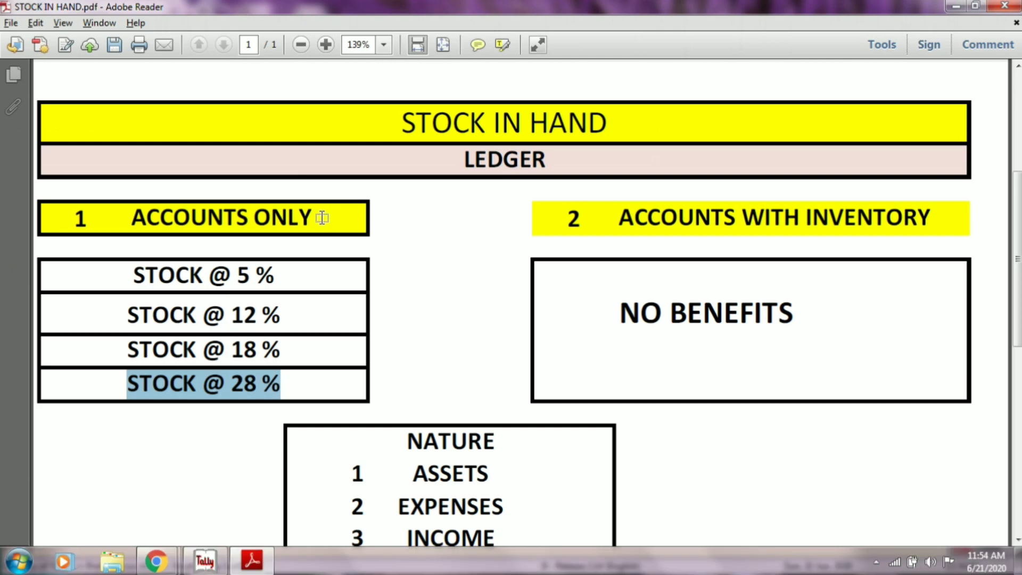
key("alt+Tab")
Step: Give the STOCK @ 5 % ledger an opening balance of 10,000 and save it
key("Return")
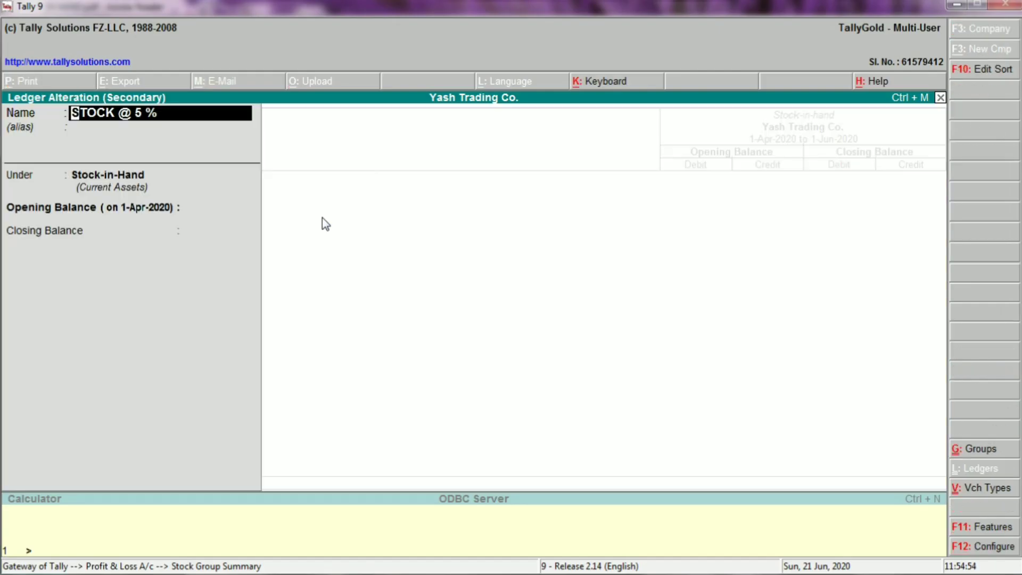
key("Return")
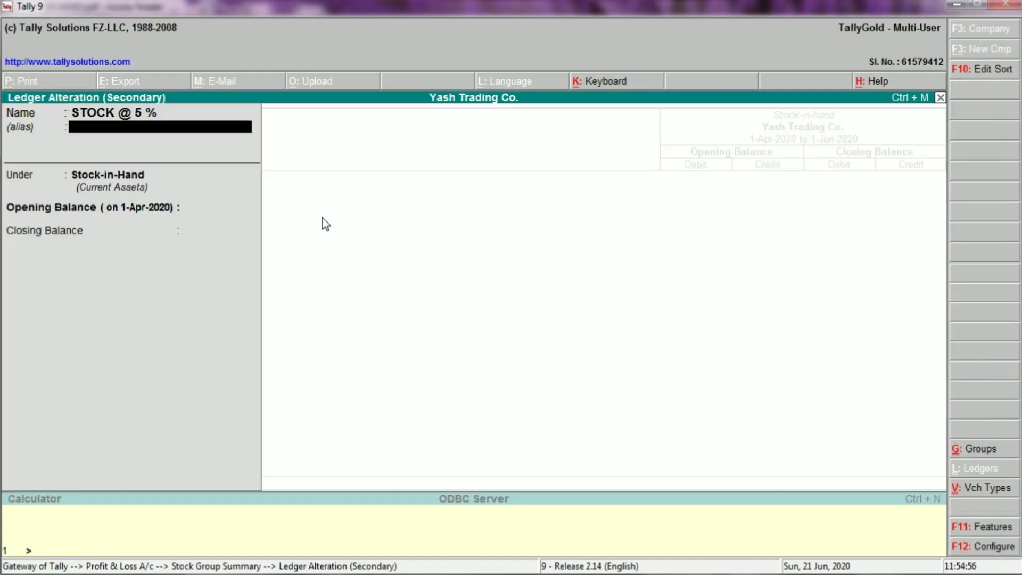
key("Return")
key("Return")
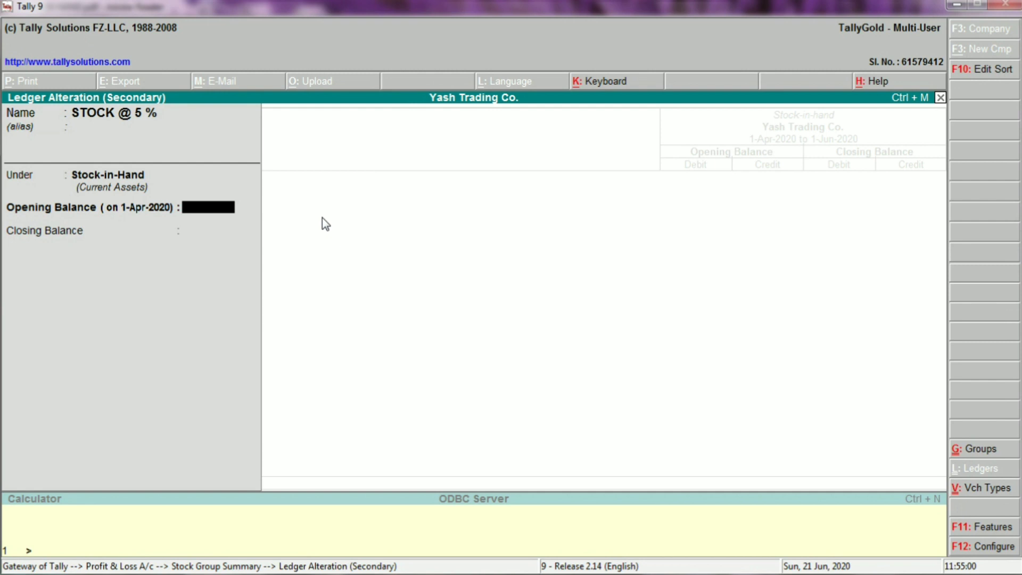
type("10,0")
type("0")
type("000")
key("Return")
key("Return")
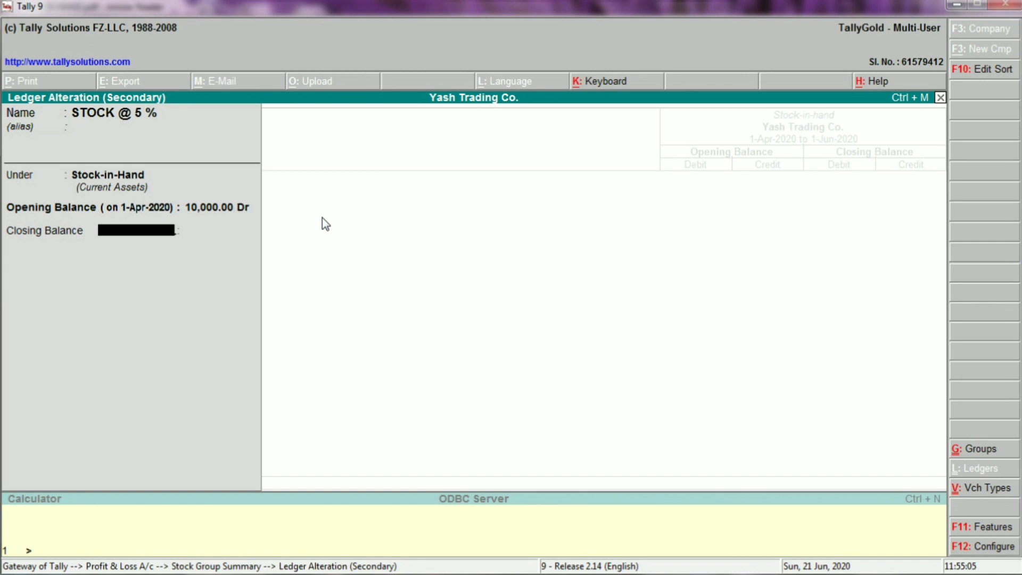
key("Return")
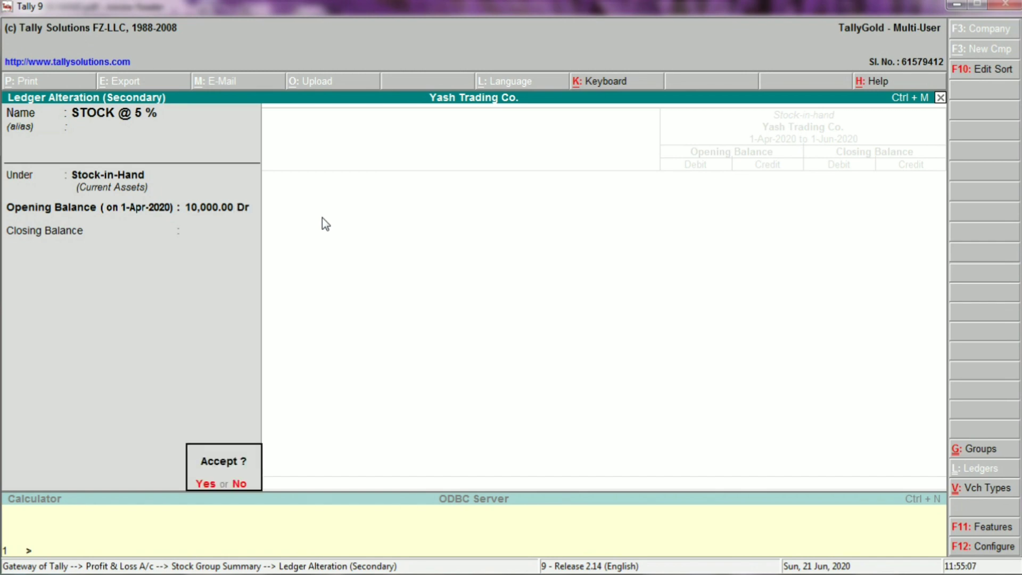
key("Return")
Step: Give the STOCK @ 12 % ledger an opening balance of 20,000 and save it
key("Up")
key("Up")
key("Up")
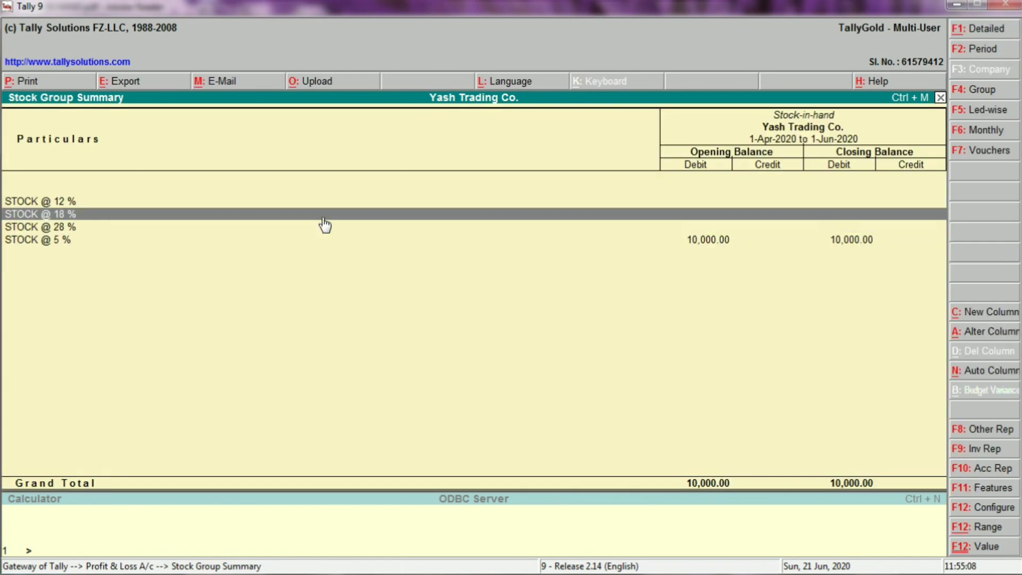
key("Return")
key("Return")
key("Return")
key("Return")
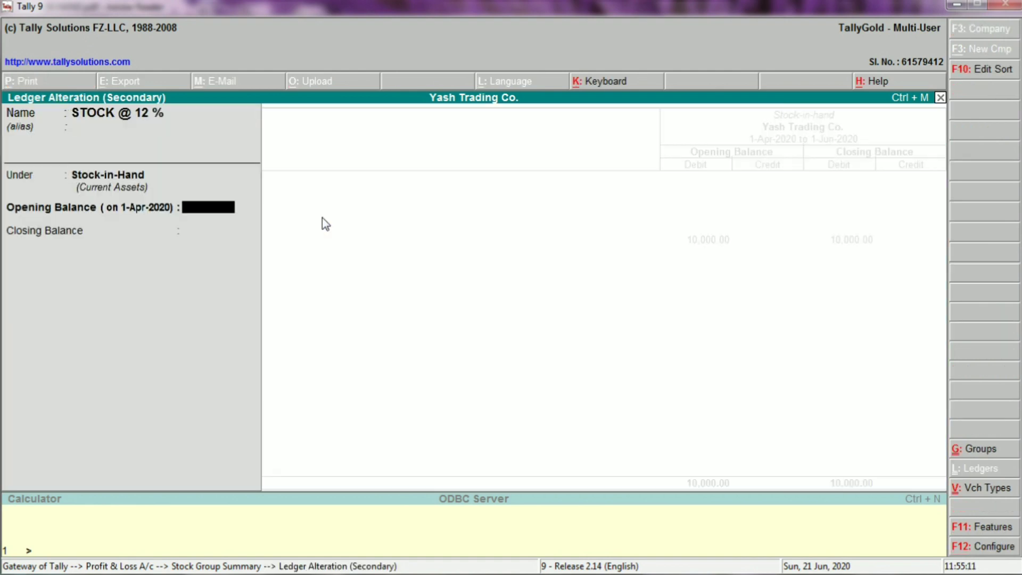
type("20,000")
key("Return")
key("Return")
key("Return")
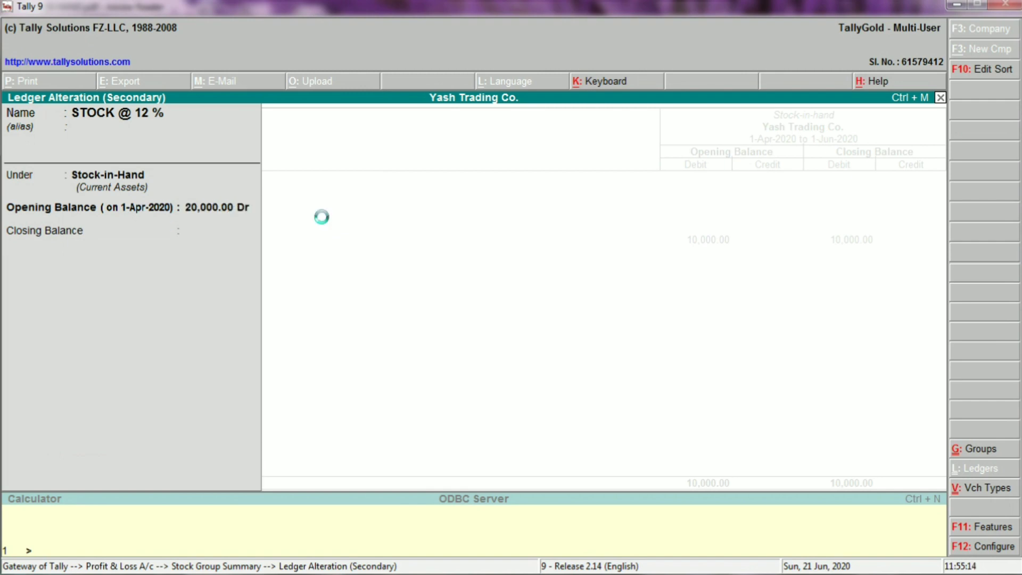
Step: Give the STOCK @ 18 % ledger an opening balance of 30,000 and save it
left_click(323, 218)
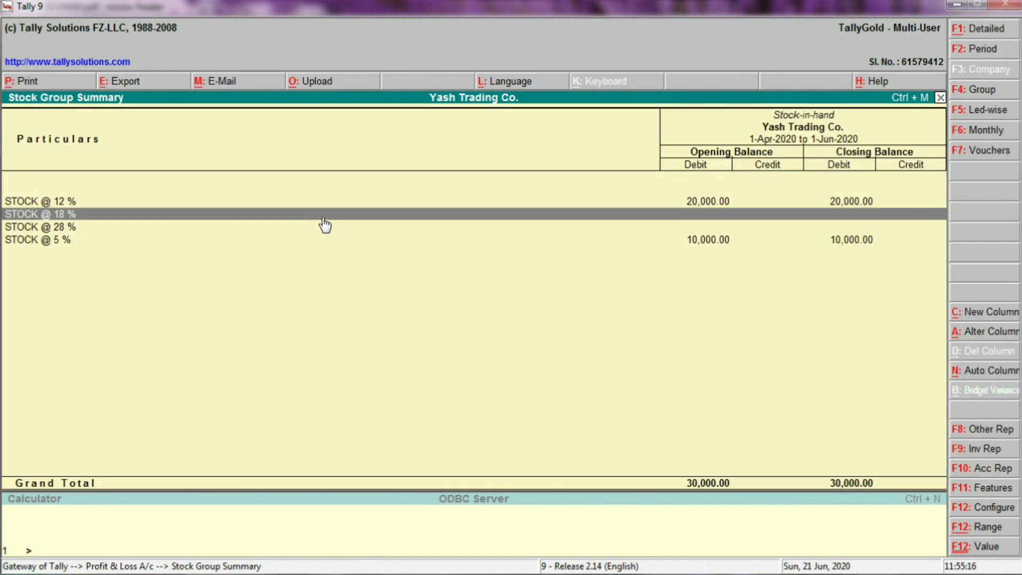
left_click(323, 218)
key("Return")
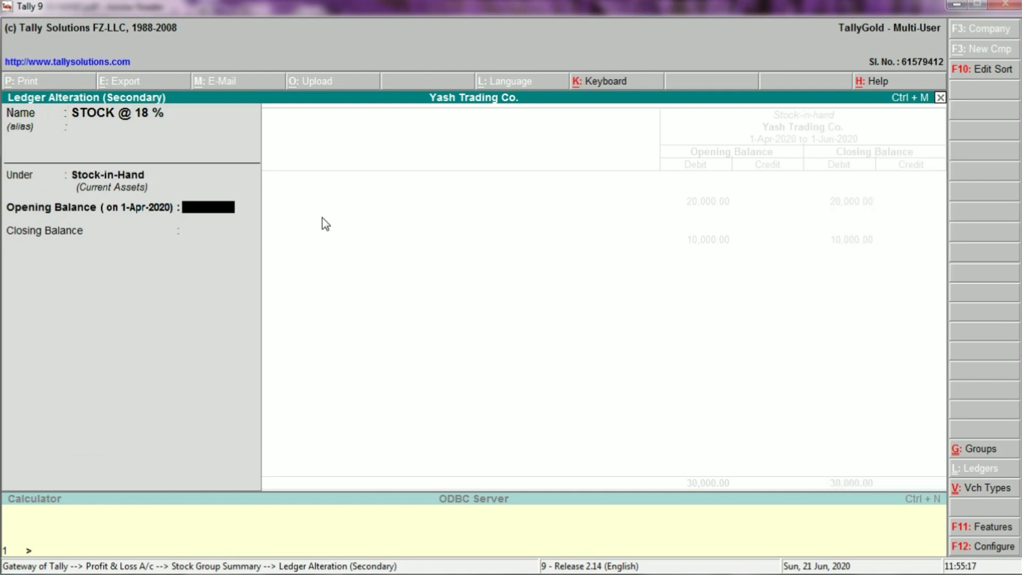
type("30,000")
key("Return")
key("Return")
key("Return")
key("Return")
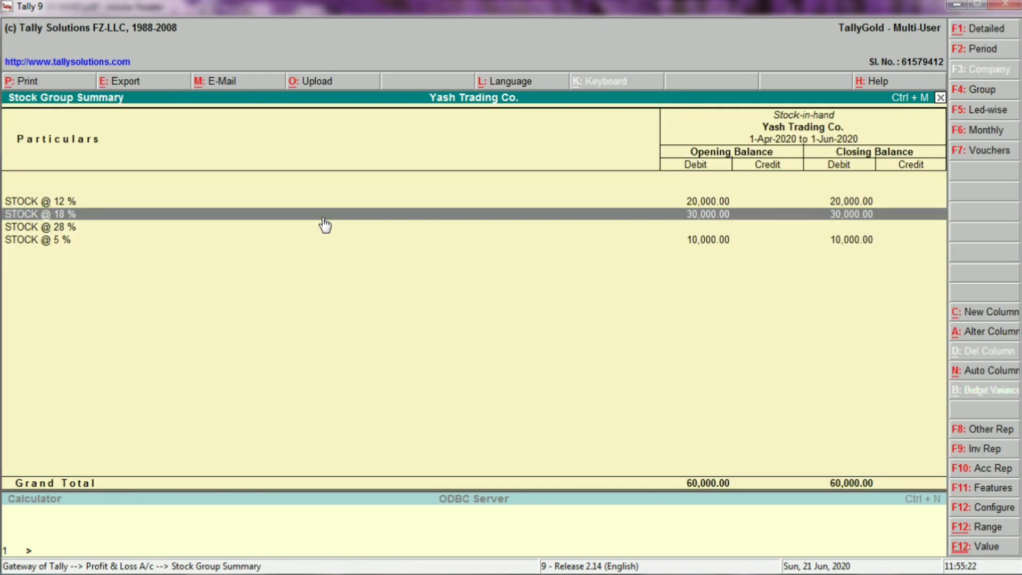
Step: Give the STOCK @ 28 % ledger an opening balance of 40,000 and save it
key("Down")
key("Return")
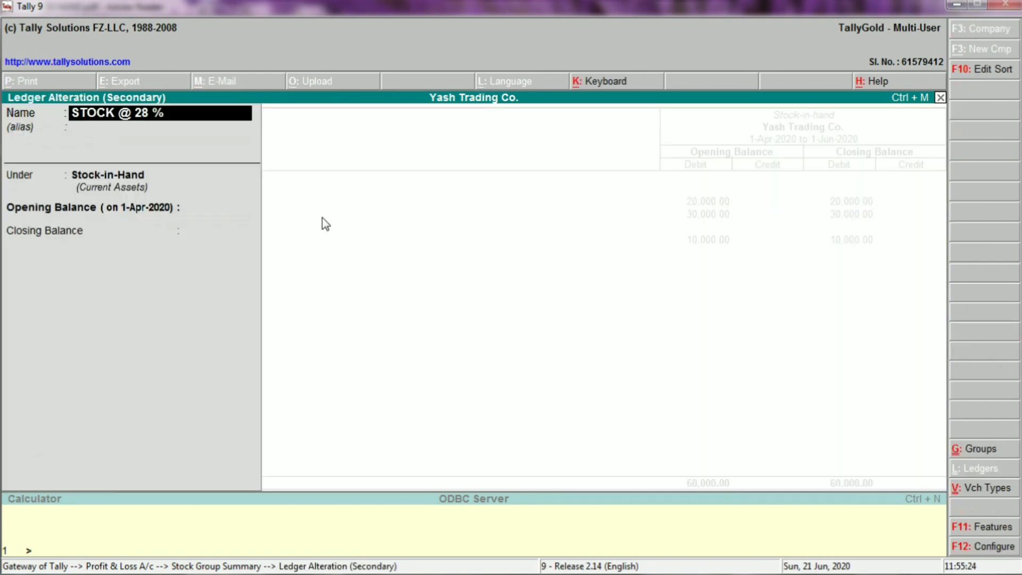
key("Return")
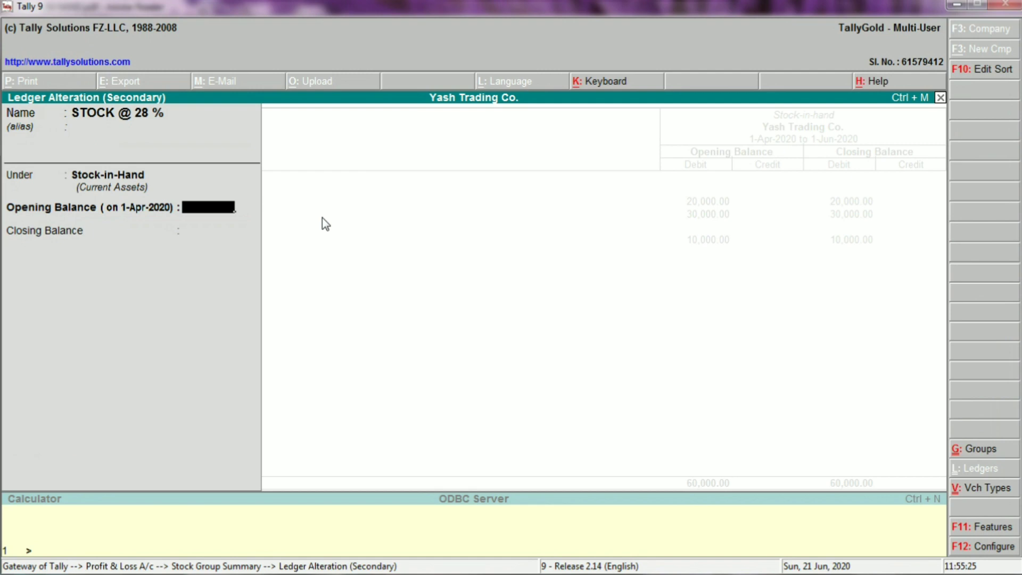
type("40000")
key("Return")
key("Return")
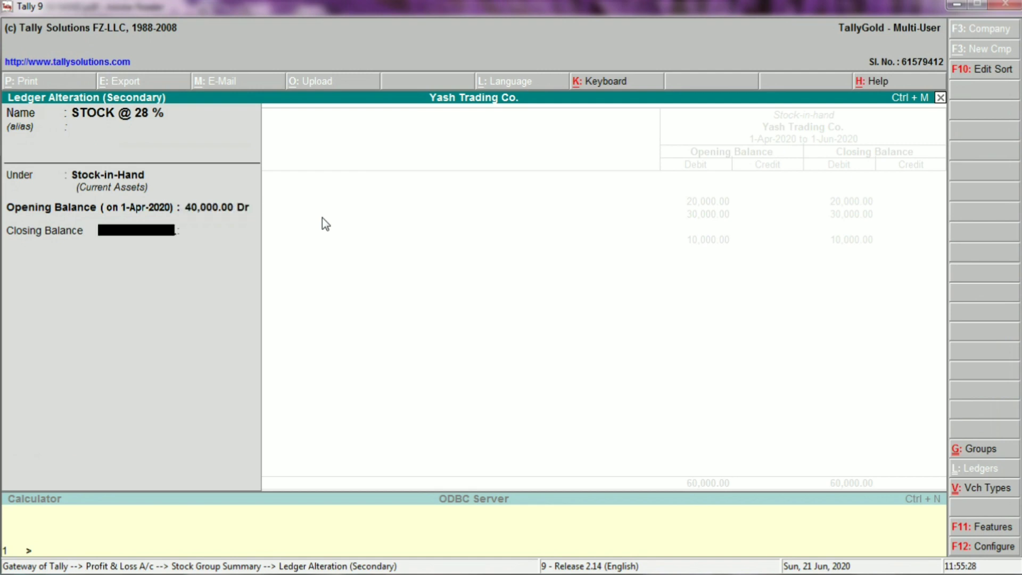
key("Return")
key("Return")
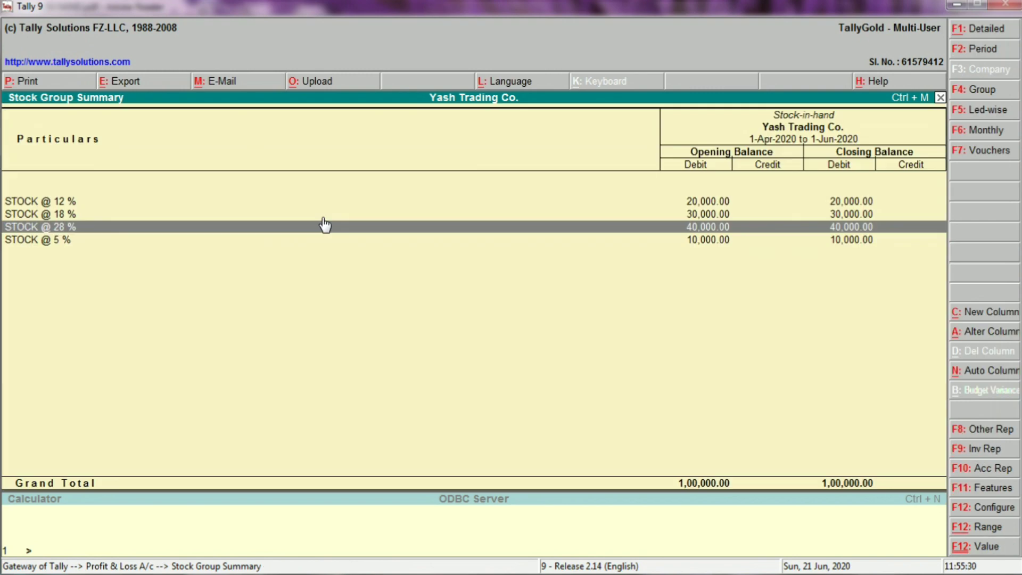
Step: Return to the Profit & Loss A/c and go through the rate-wise ledger amounts under Opening Stock
key("Escape")
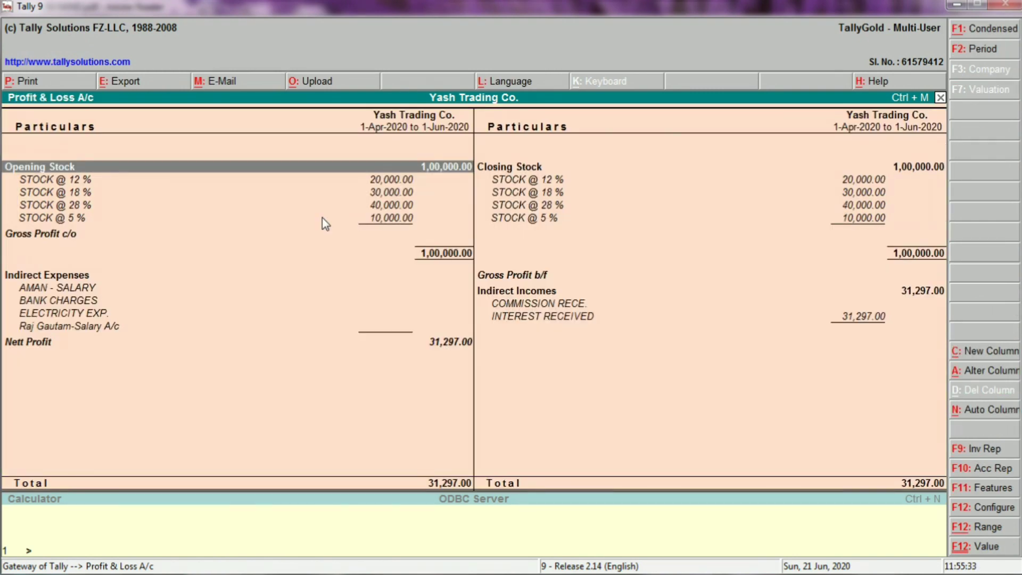
key("alt+F1")
key("alt+F1")
key("Down")
key("Down")
key("Down")
key("Down")
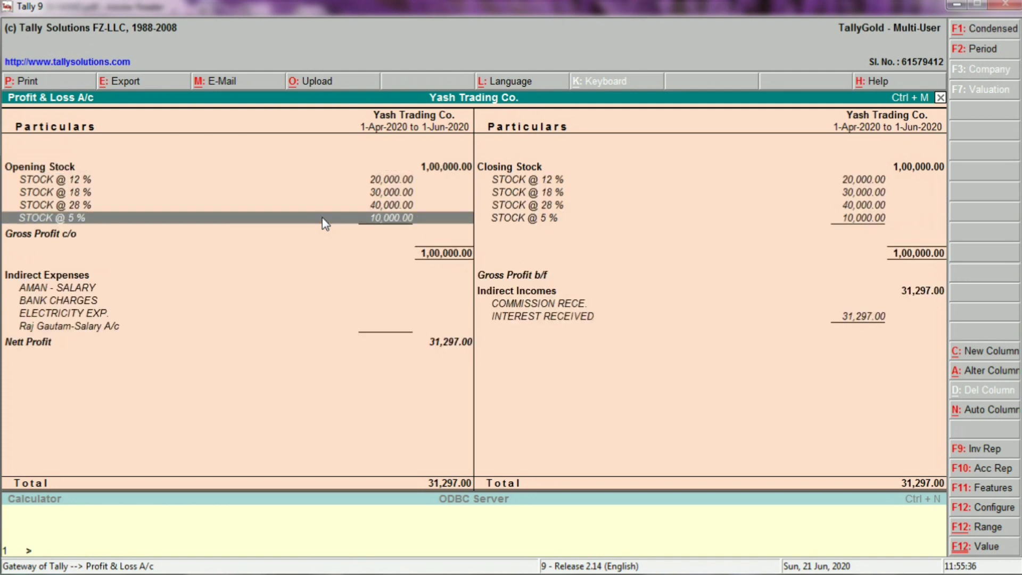
key("Up")
key("Up")
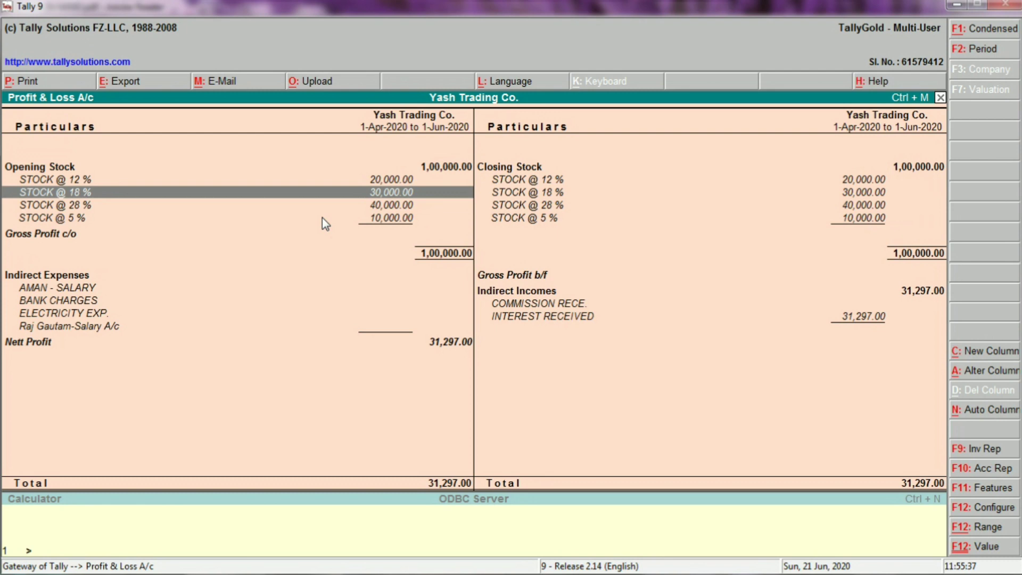
left_click(77, 219)
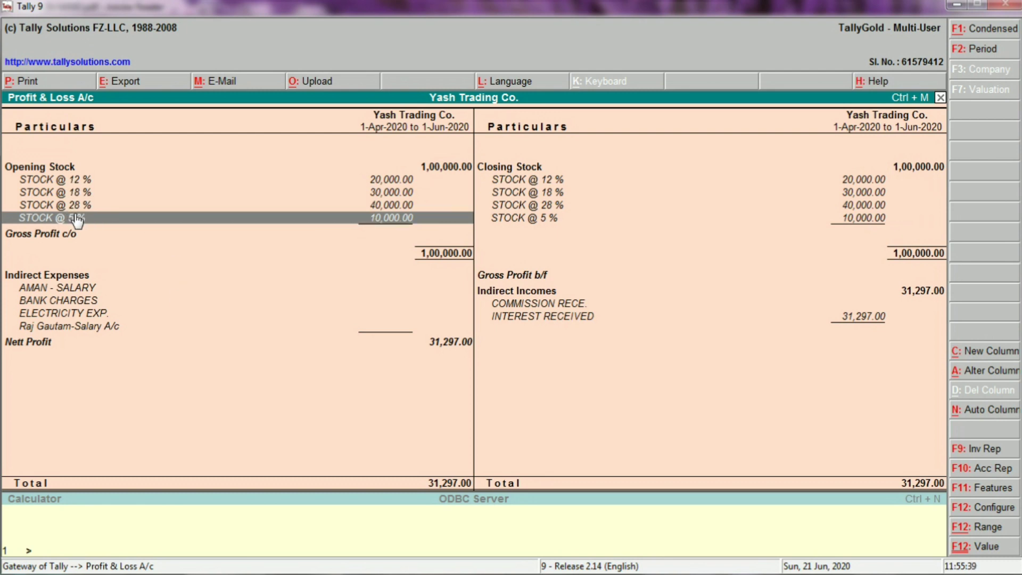
left_click(68, 181)
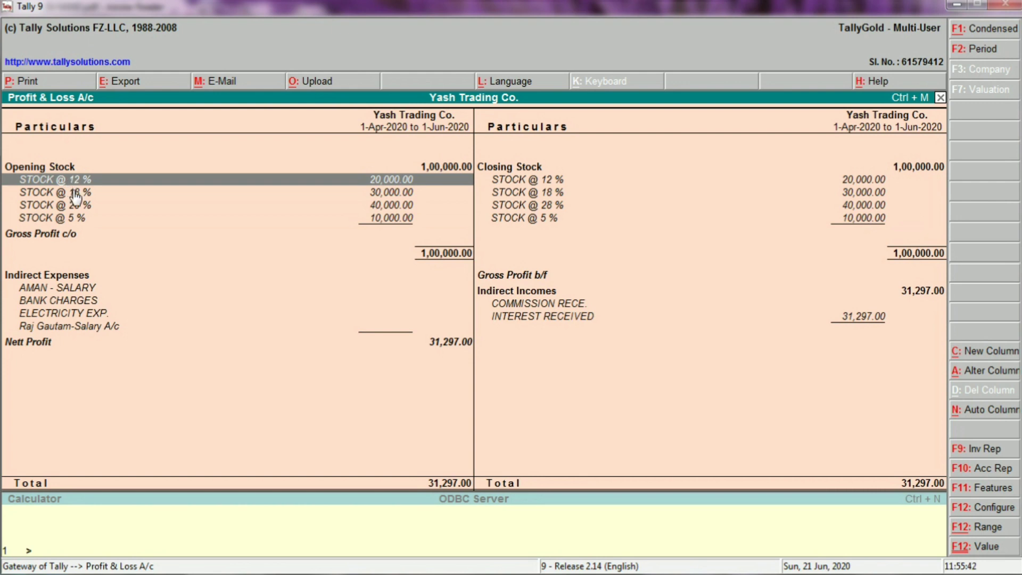
left_click(76, 197)
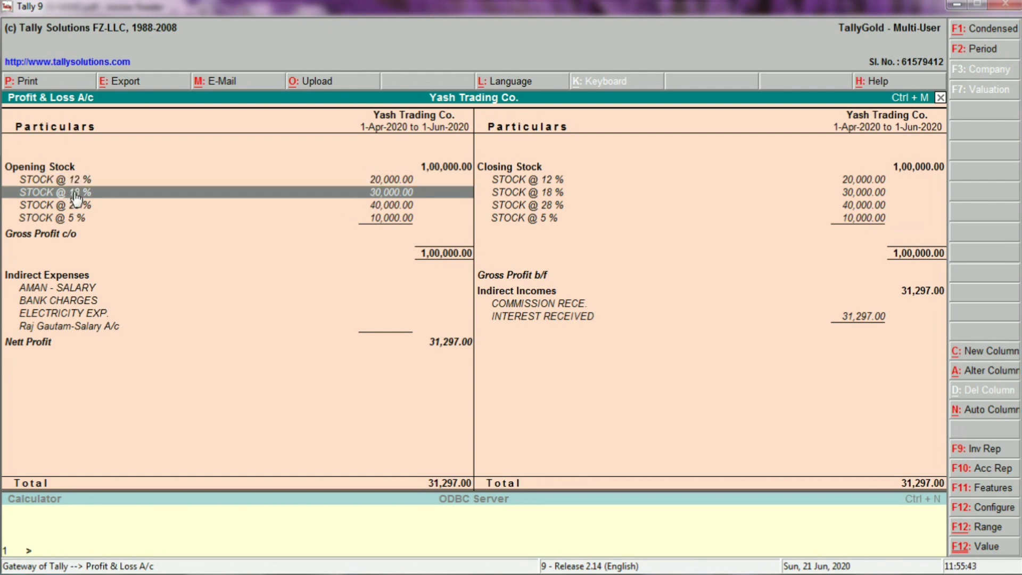
left_click(77, 212)
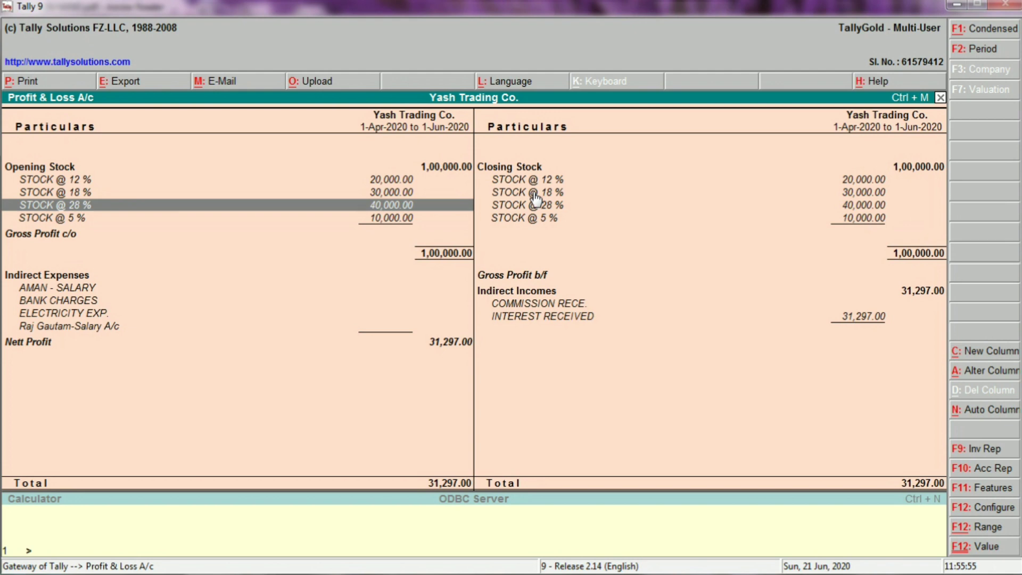
Step: Open the STOCK @ 12 % ledger under Closing Stock for alteration and date its closing balance 31-Mar-2021
left_click(527, 171)
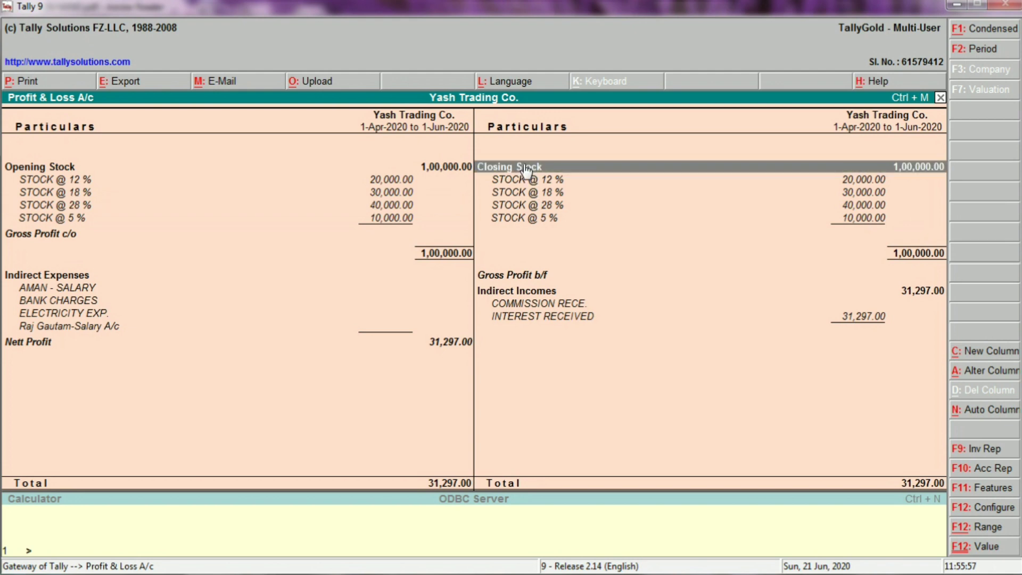
key("Down")
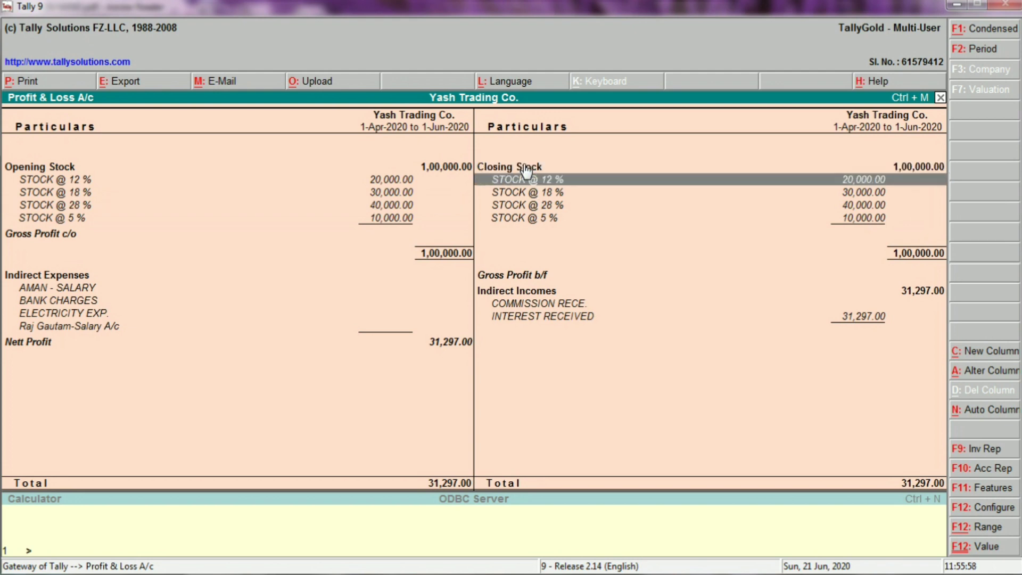
key("Return")
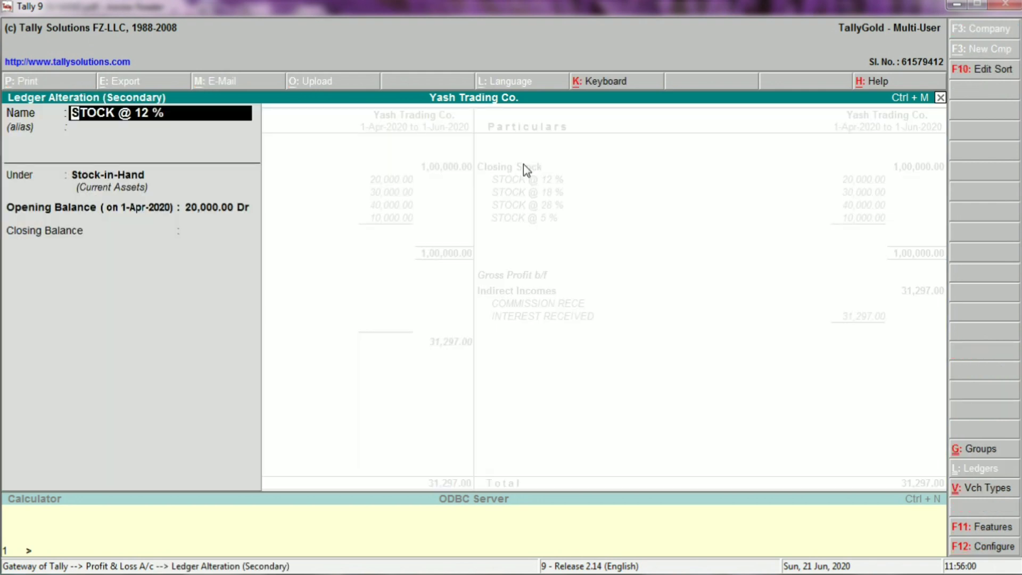
key("Return")
key("Return")
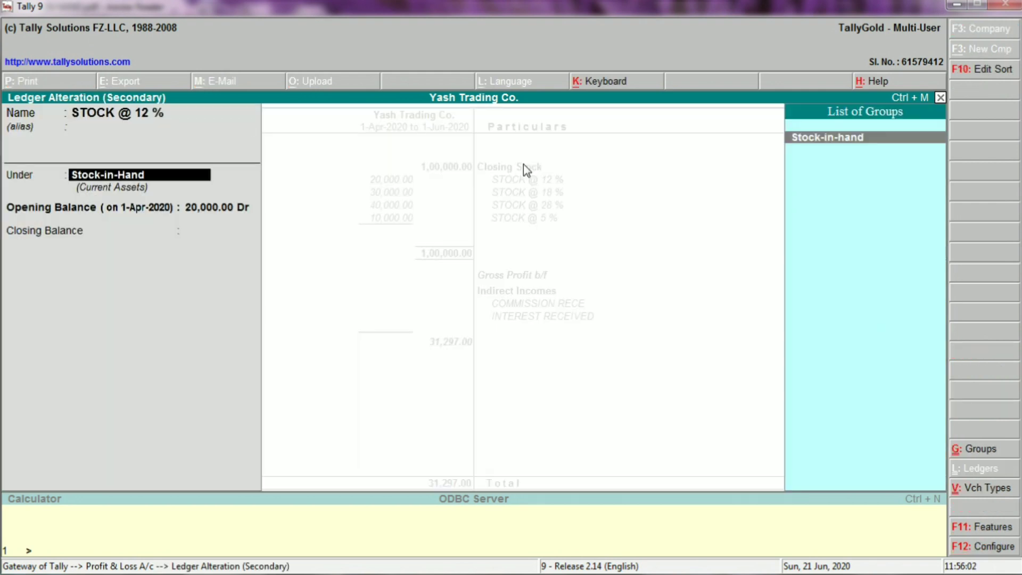
key("Return")
key("Return")
key("Return")
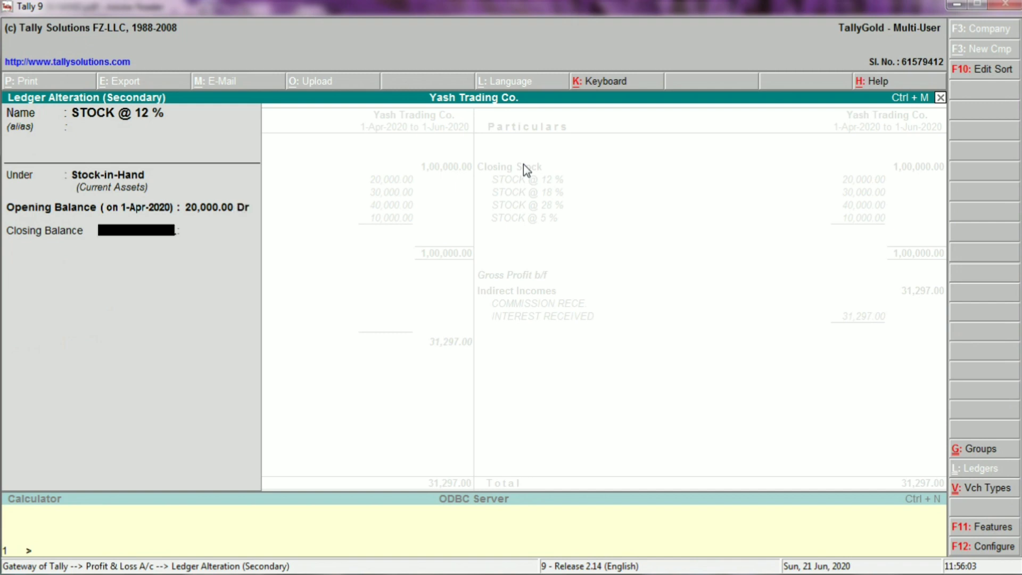
type("31.3.2021")
key("Return")
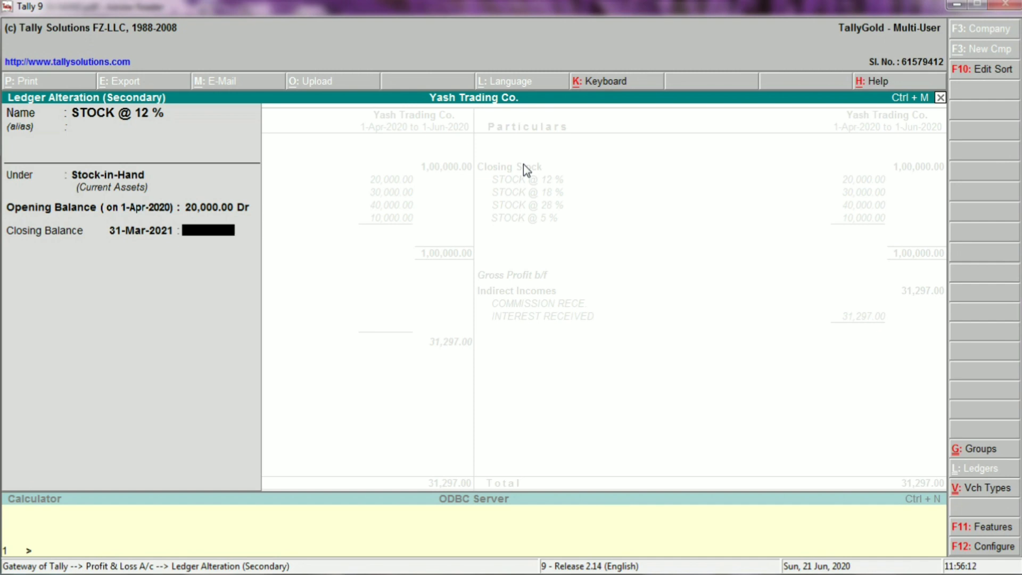
Step: Enter a closing balance of 15,000 for the STOCK @ 12 % ledger and save it
type("12")
key("BackSpace")
key("BackSpace")
type("15000")
key("Return")
key("Return")
key("Return")
key("Return")
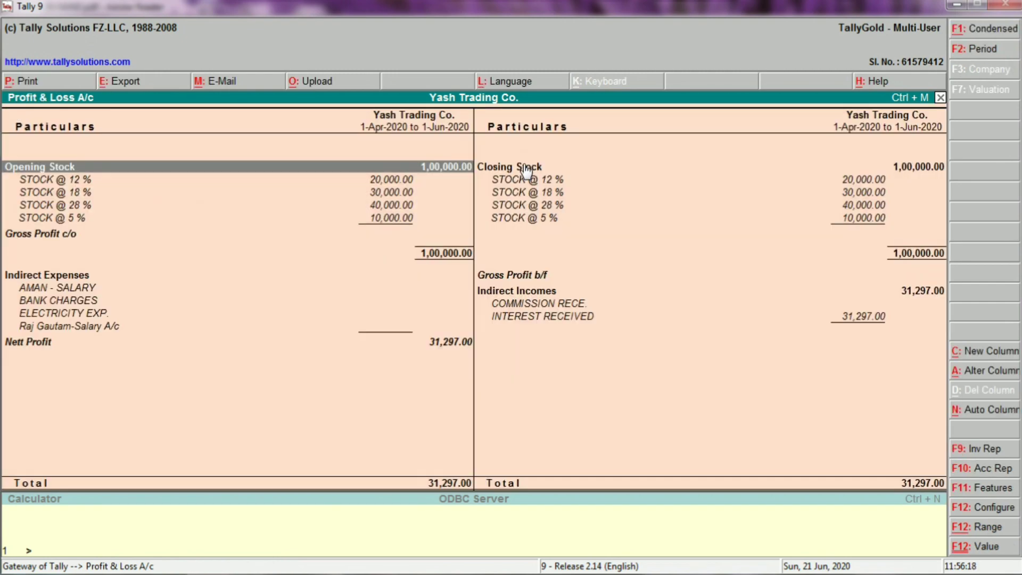
Step: Open the STOCK @ 18 % ledger under Closing Stock for alteration and date its closing balance 31-Mar-2021
key("Down")
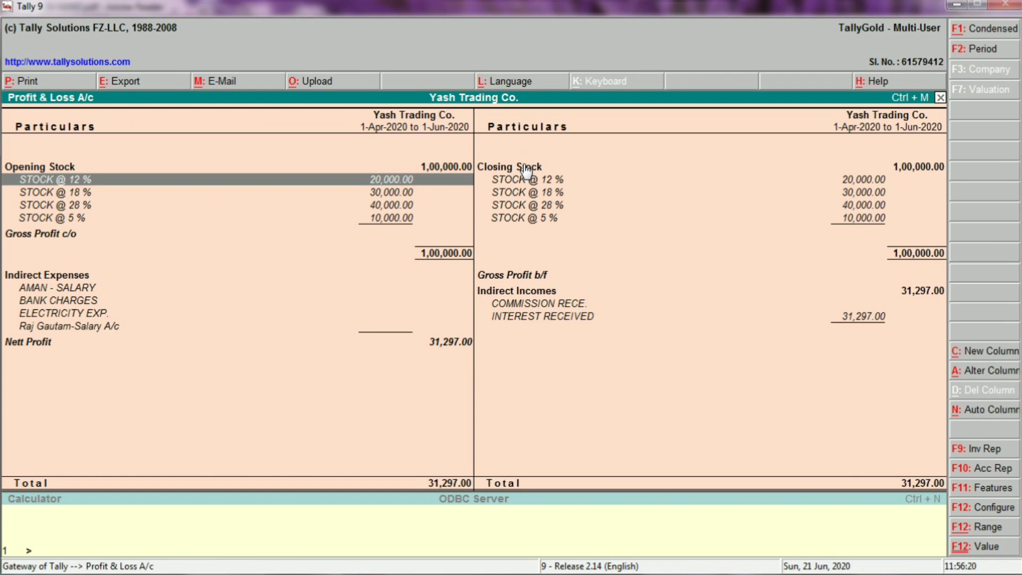
key("Right")
key("Down")
key("Return")
key("Return")
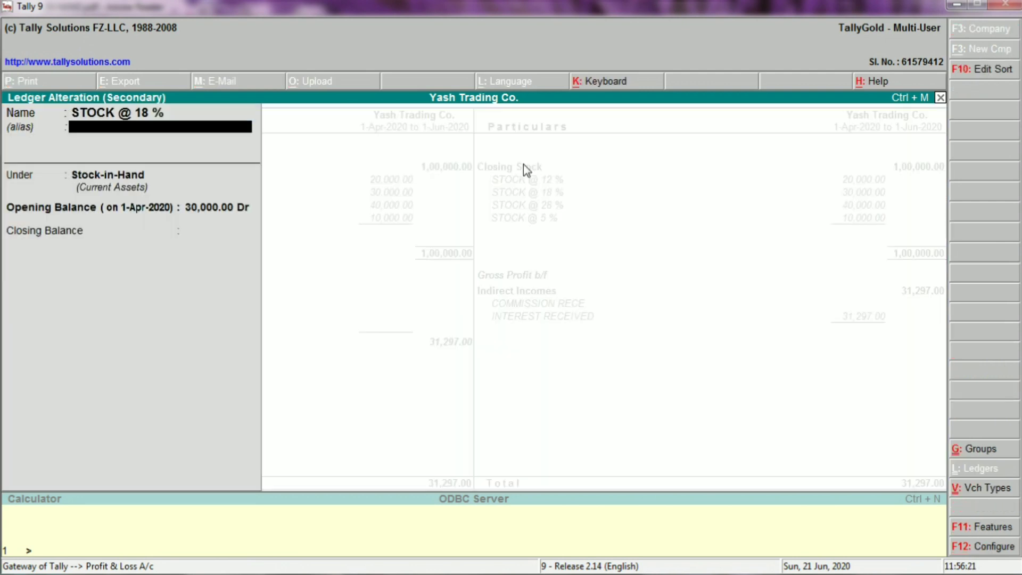
key("Return")
key("Return")
key("Return")
key("Return")
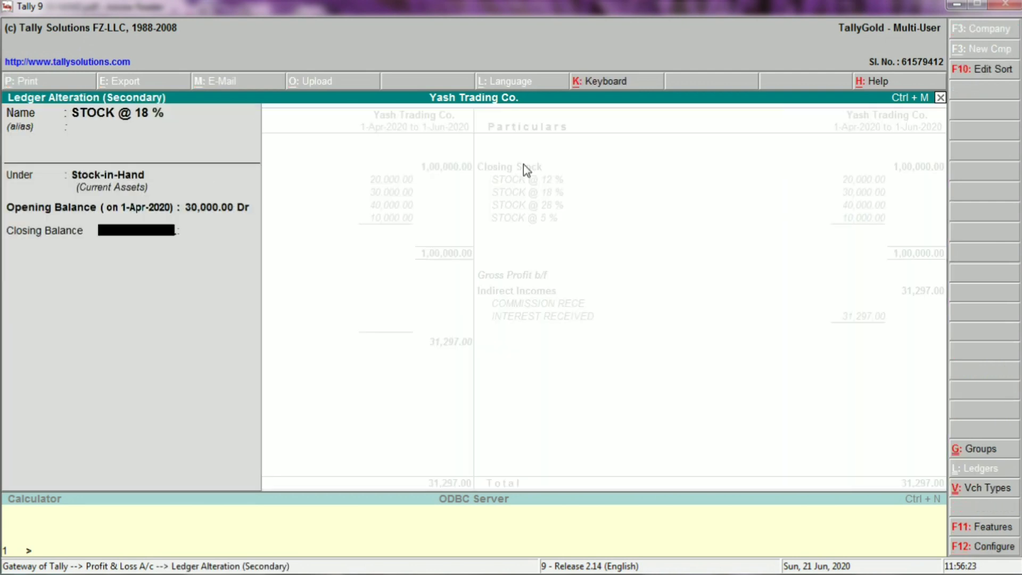
type("31.3.2021")
key("Return")
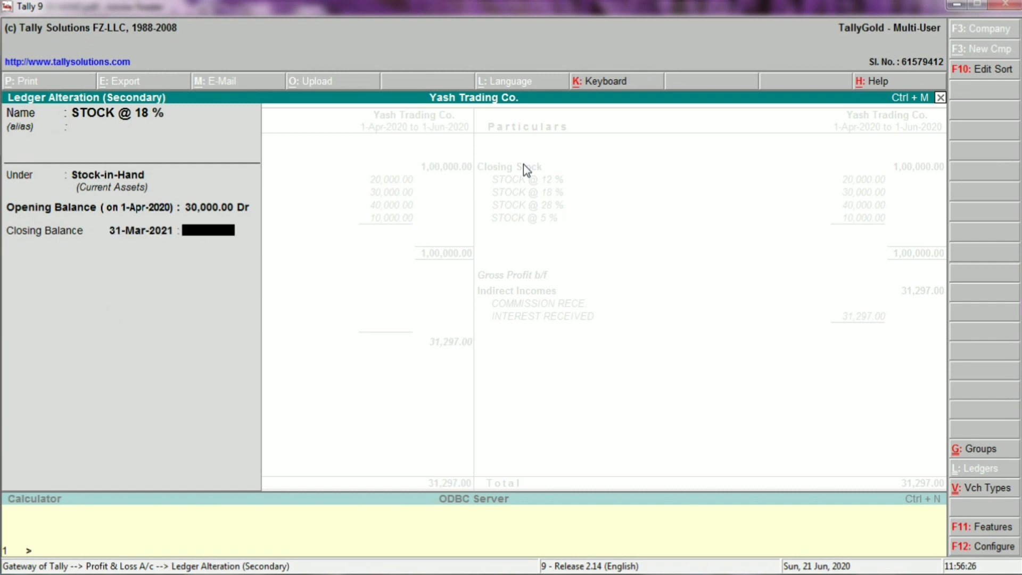
Step: Enter a closing balance of 25,000 for the STOCK @ 18 % ledger and save it
type("25000")
key("Return")
key("Return")
key("Return")
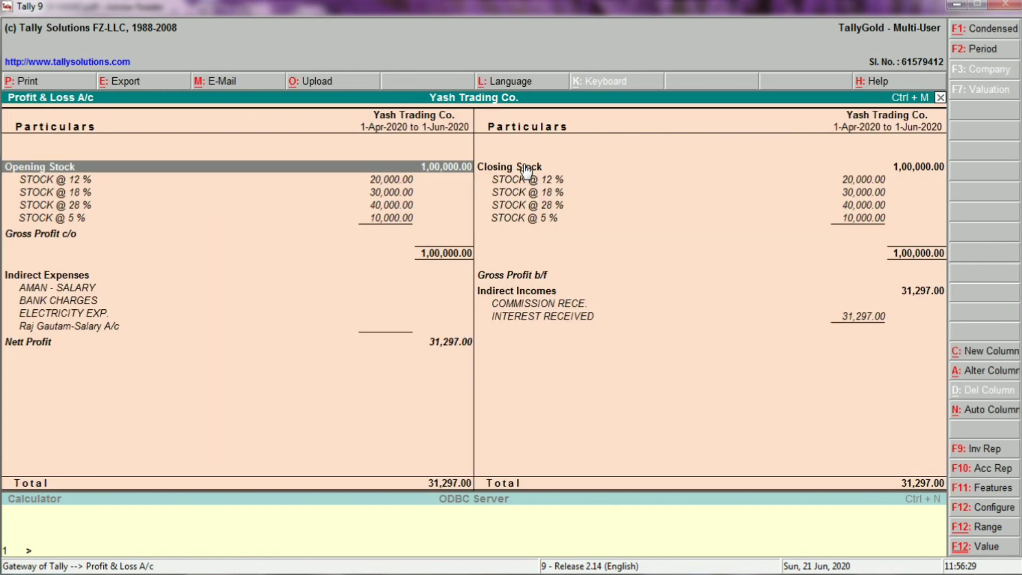
Step: Open the STOCK @ 28 % ledger under Closing Stock for alteration
key("Right")
key("Down")
key("Down")
key("Down")
key("ctrl+Return")
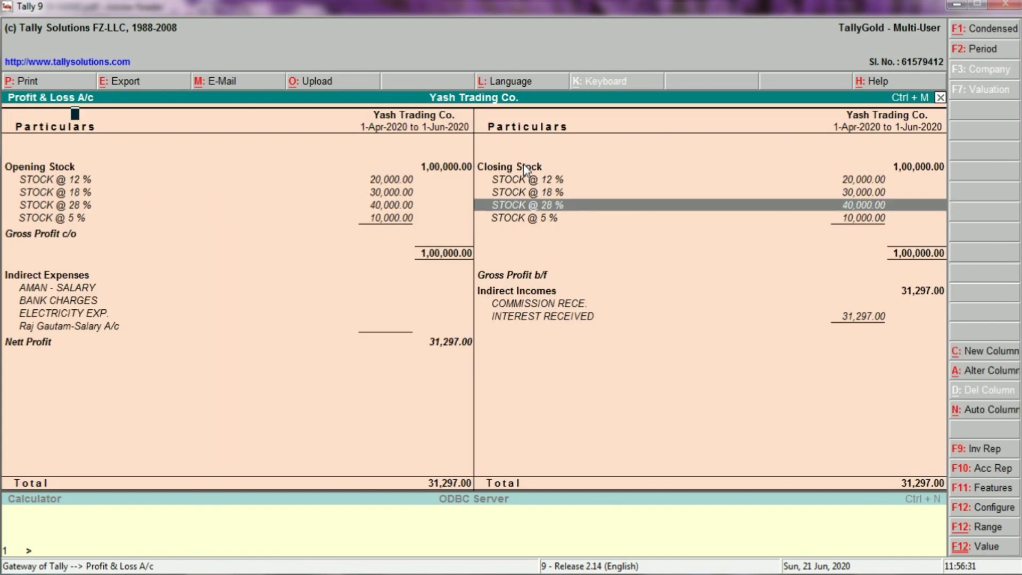
key("Return")
key("Return")
key("Return")
key("Return")
key("Return")
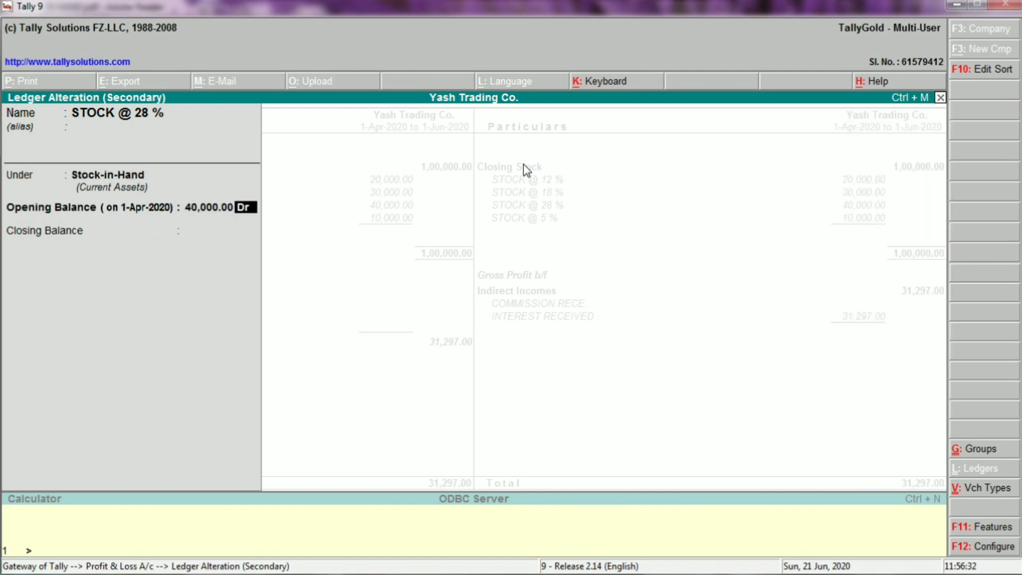
key("Return")
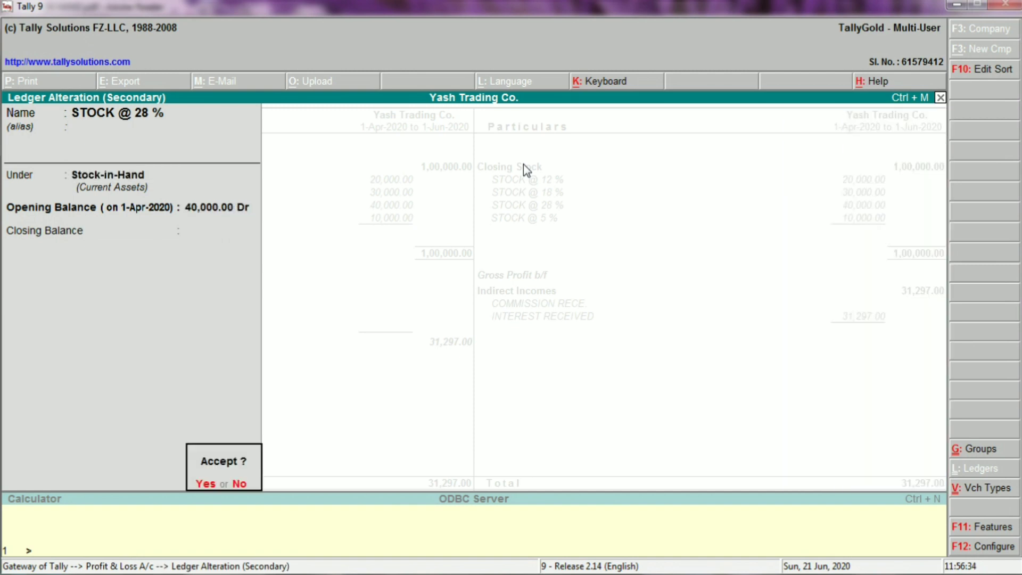
key("n")
Step: Date the closing balance of the STOCK @ 28 % ledger 31-Mar-2021
key("Return")
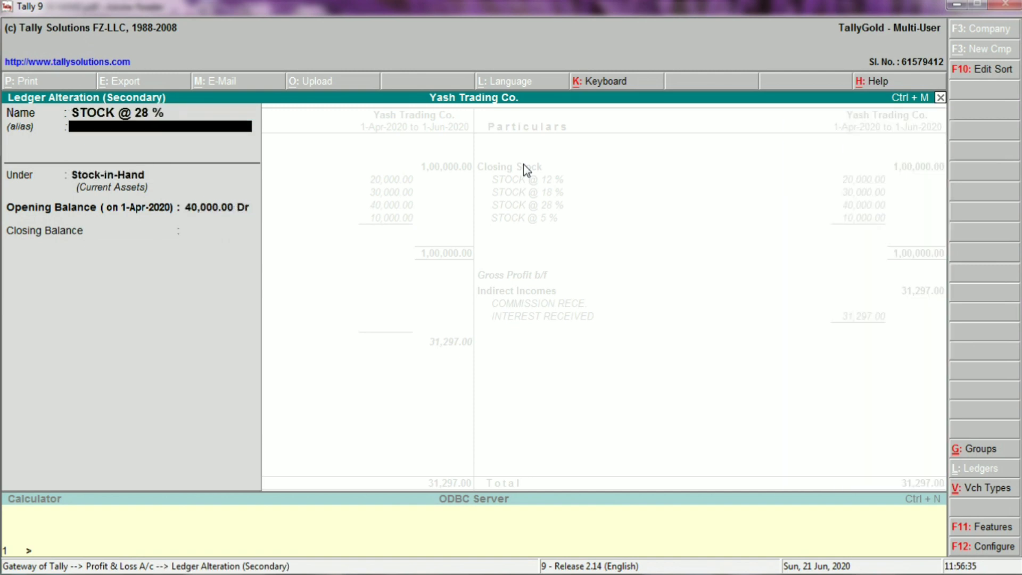
key("Return")
key("Return")
key("Return")
key("Return")
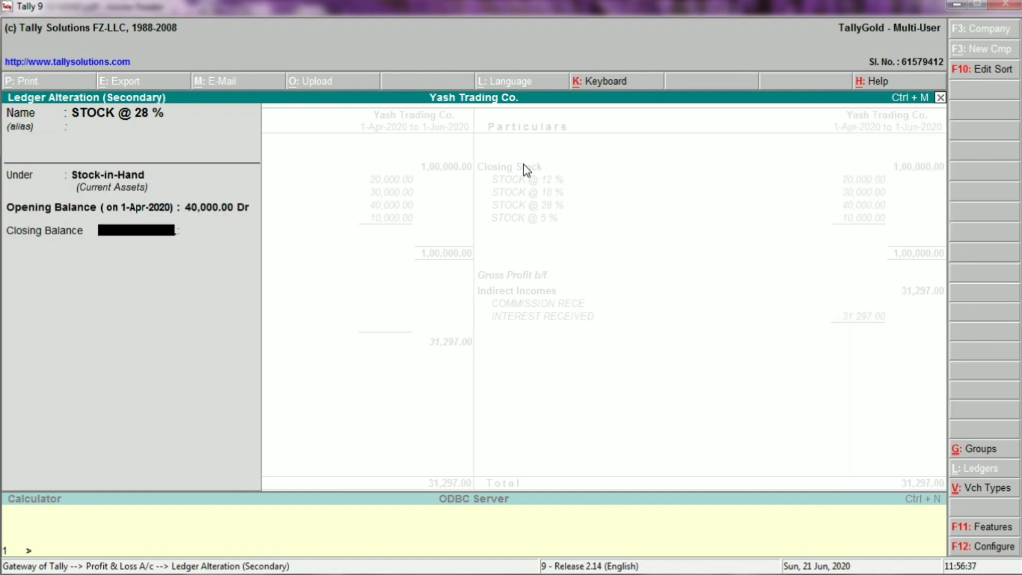
type("31.3.2021")
key("Return")
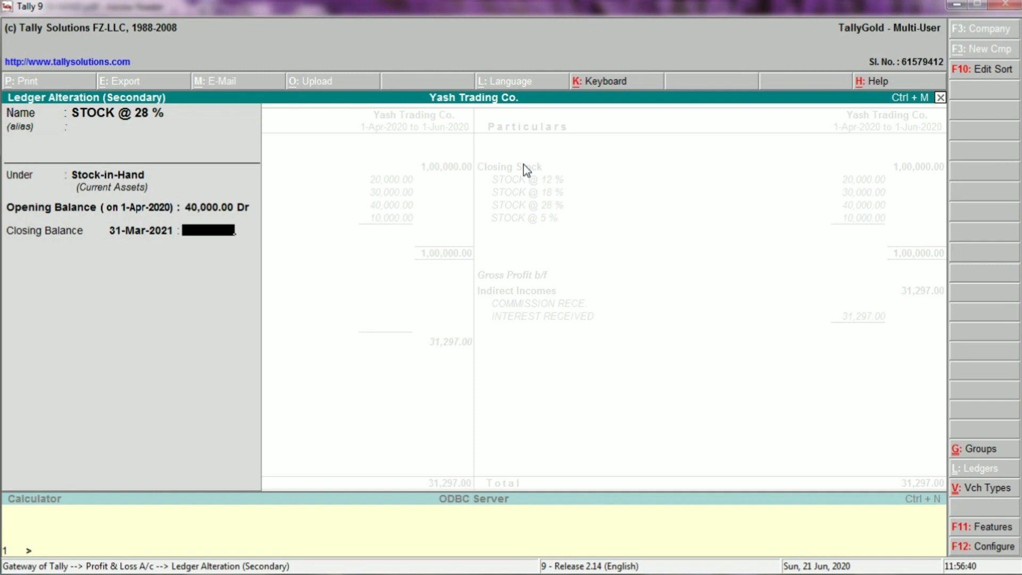
Step: Enter a closing balance of 35,000 for the STOCK @ 28 % ledger and save it
type("35,000")
key("Return")
key("Return")
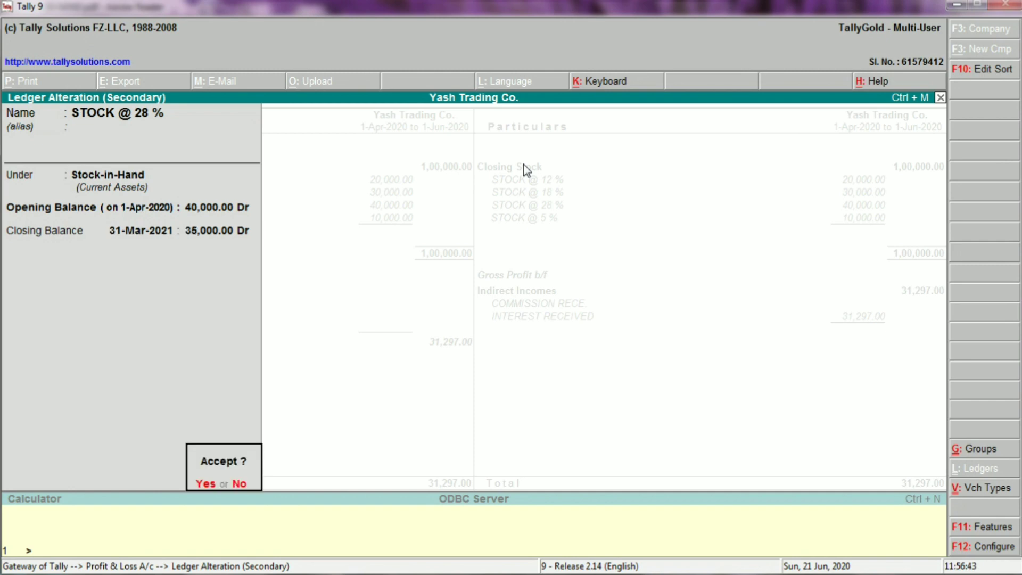
key("Return")
Step: Open the STOCK @ 5 % ledger under Closing Stock for alteration and date its closing balance 31-Mar-2021
key("Down")
key("Right")
key("Down")
key("Down")
key("Down")
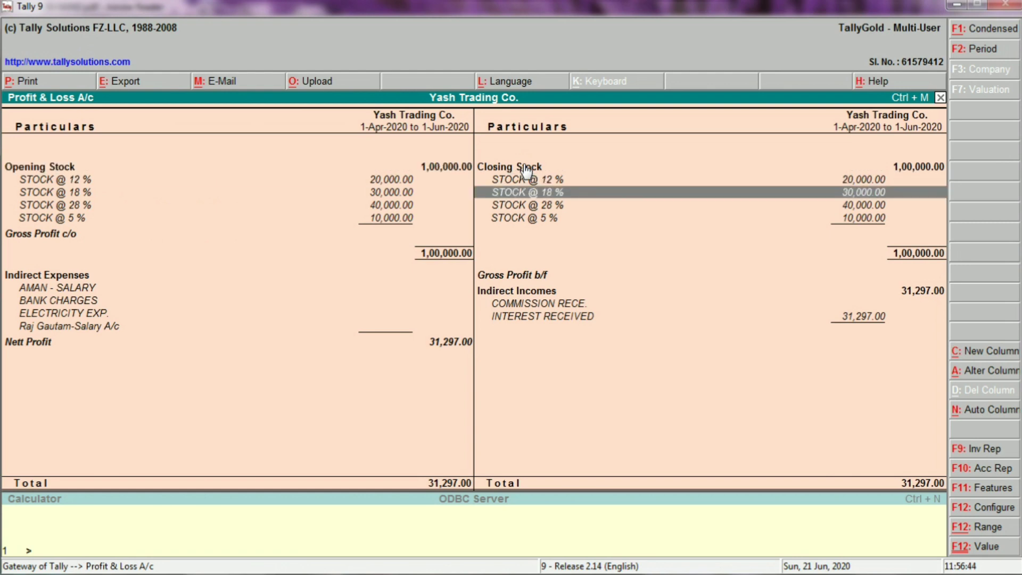
key("Return")
key("Return")
key("Return")
key("Return")
key("Return")
key("Return")
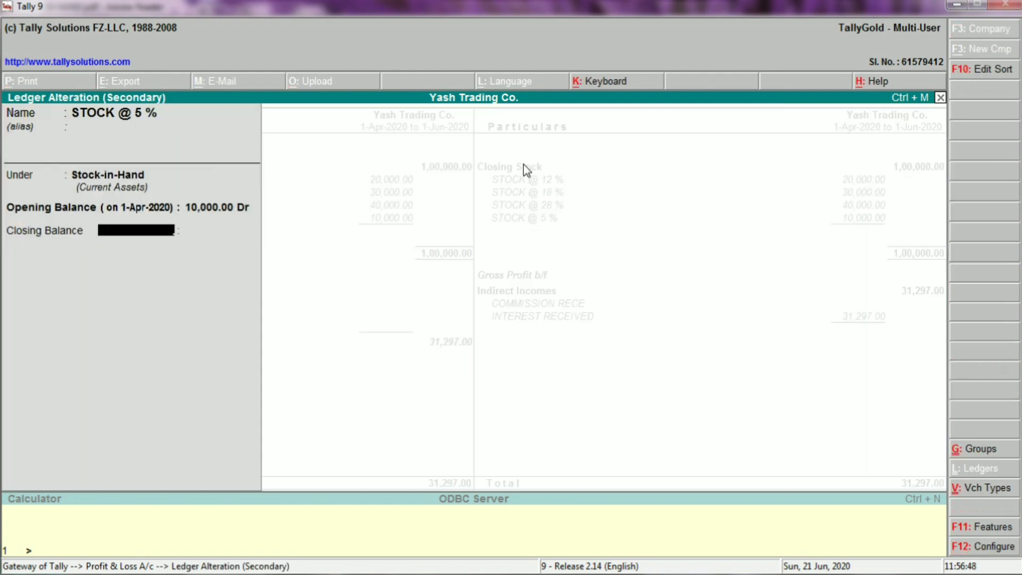
type("31.3.2021")
key("Return")
Step: Enter a closing balance of 5,000 for the STOCK @ 5 % ledger and save it
type("5,00")
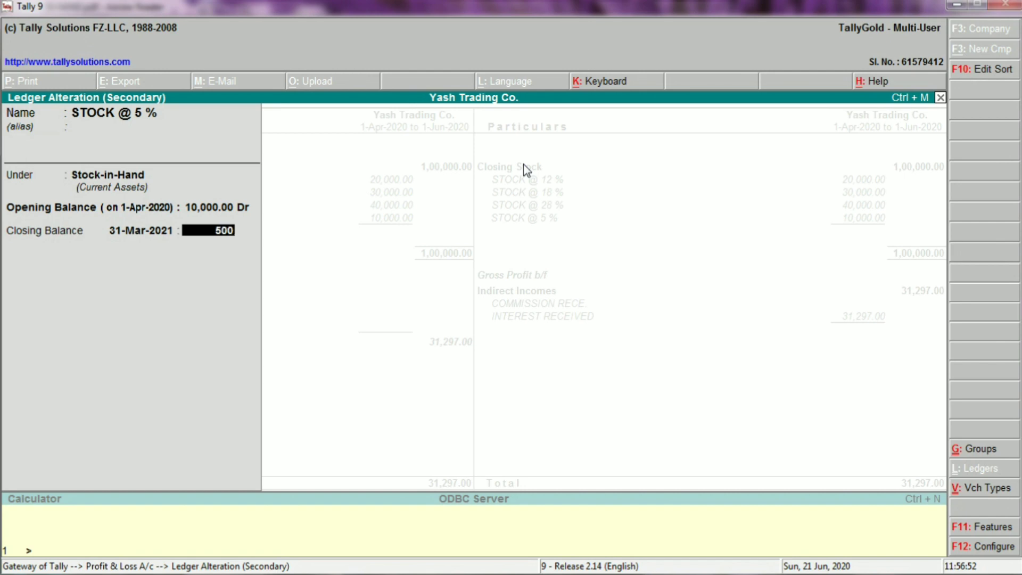
type("0")
key("Return")
key("Return")
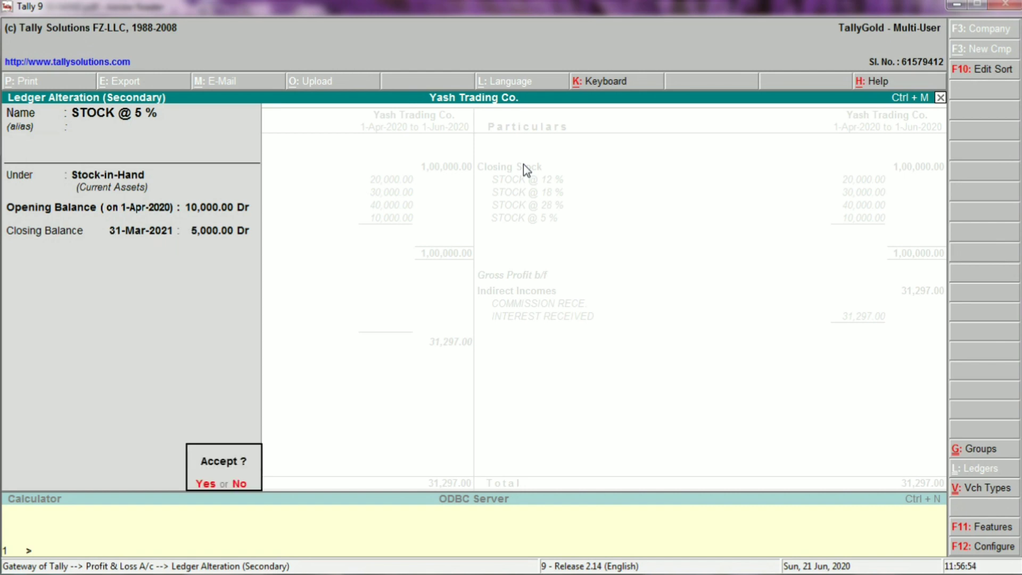
key("Return")
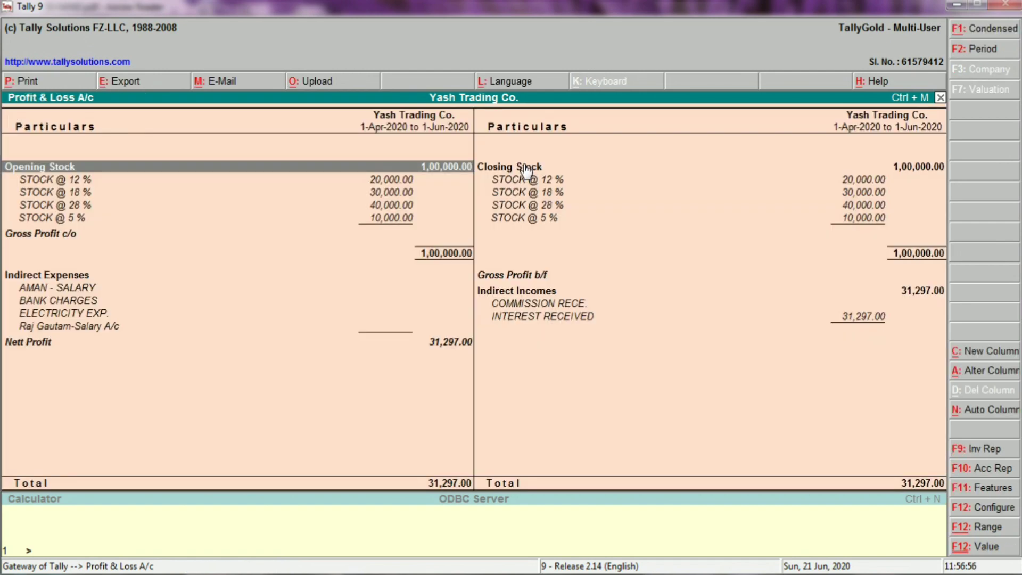
Step: Reopen the Profit & Loss A/c in detailed form and set its period from 1-4-2020 to 31-3-2021
key("Escape")
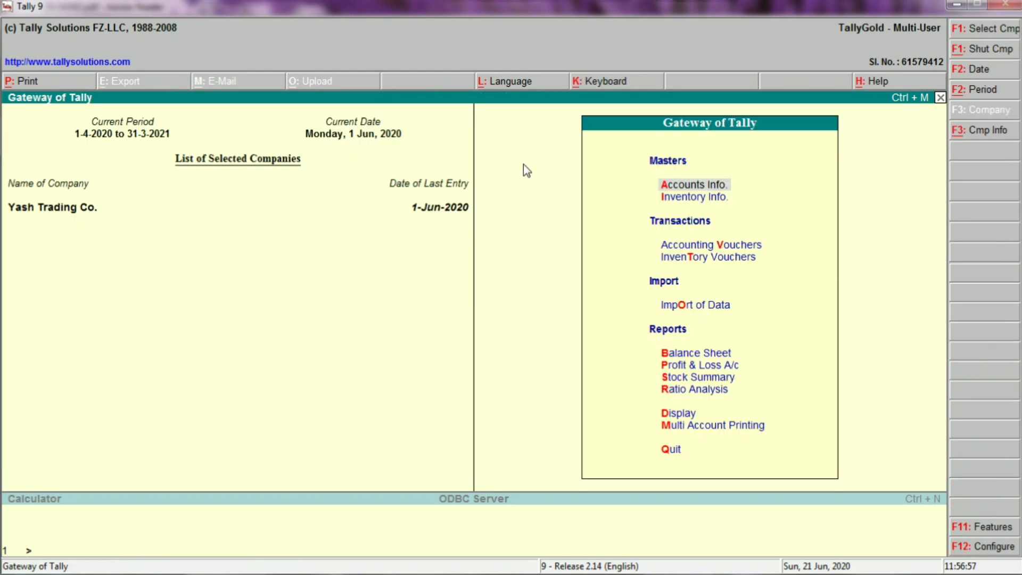
key("p")
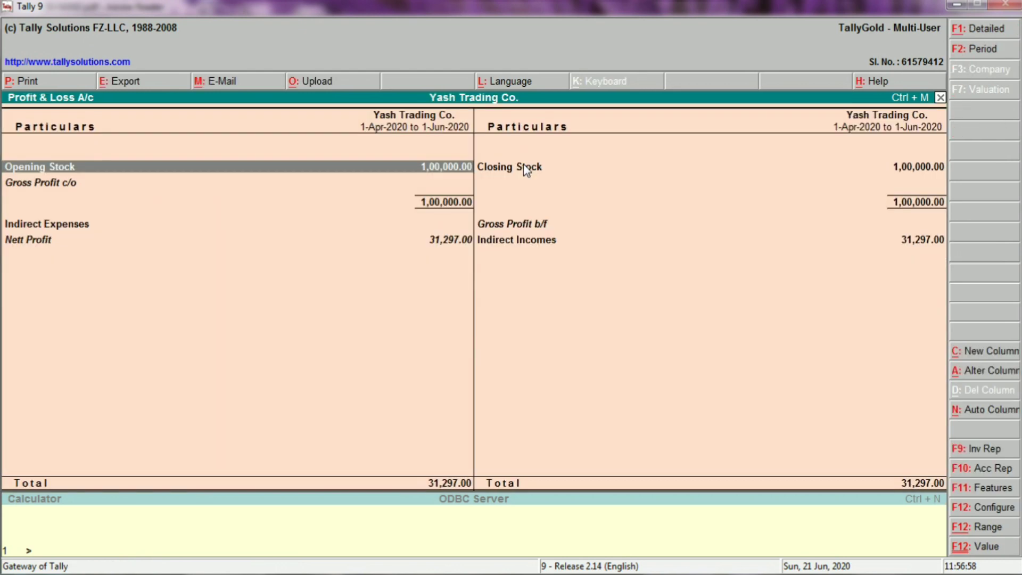
key("alt+F1")
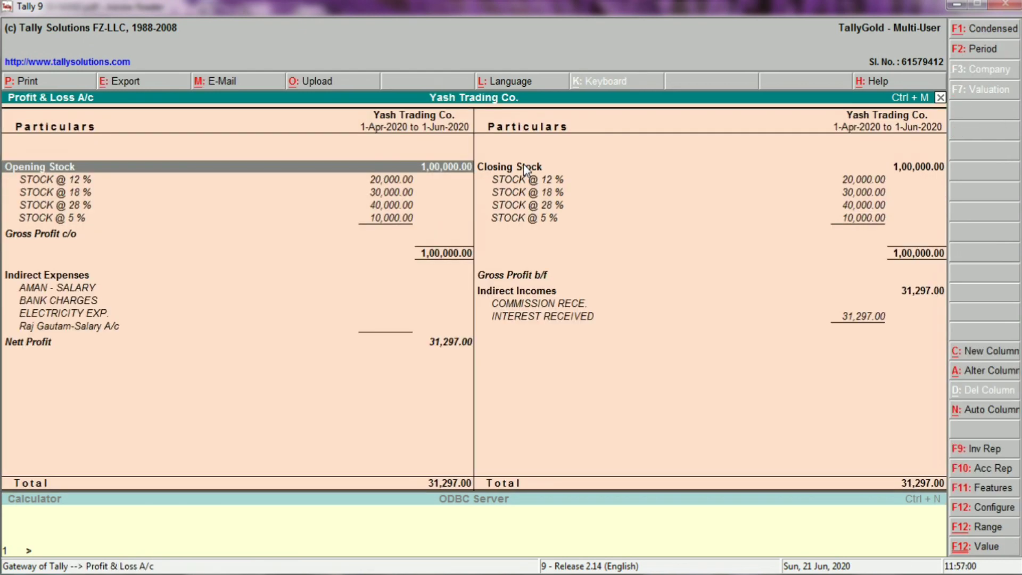
key("F2")
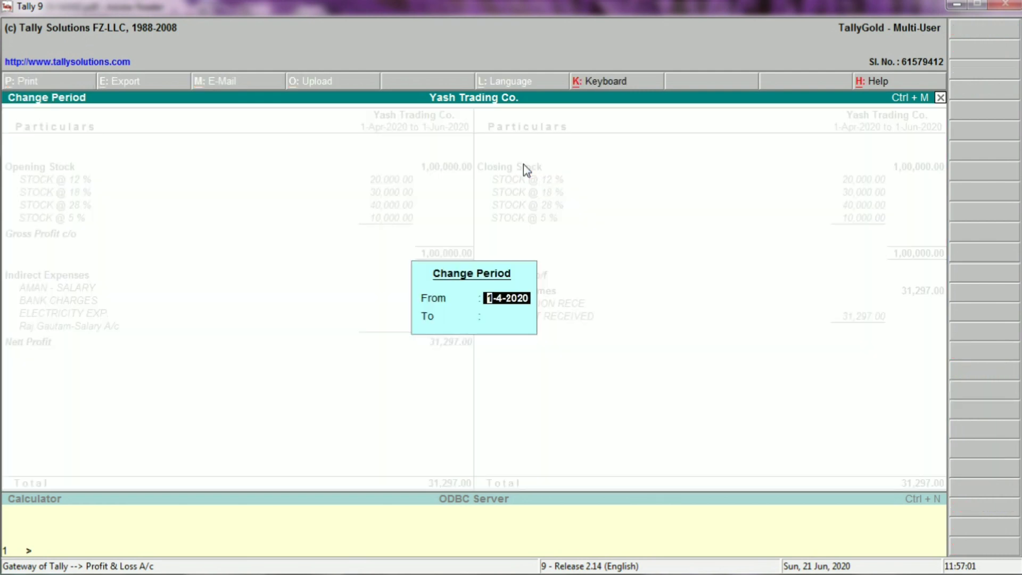
key("Return")
type("31.3")
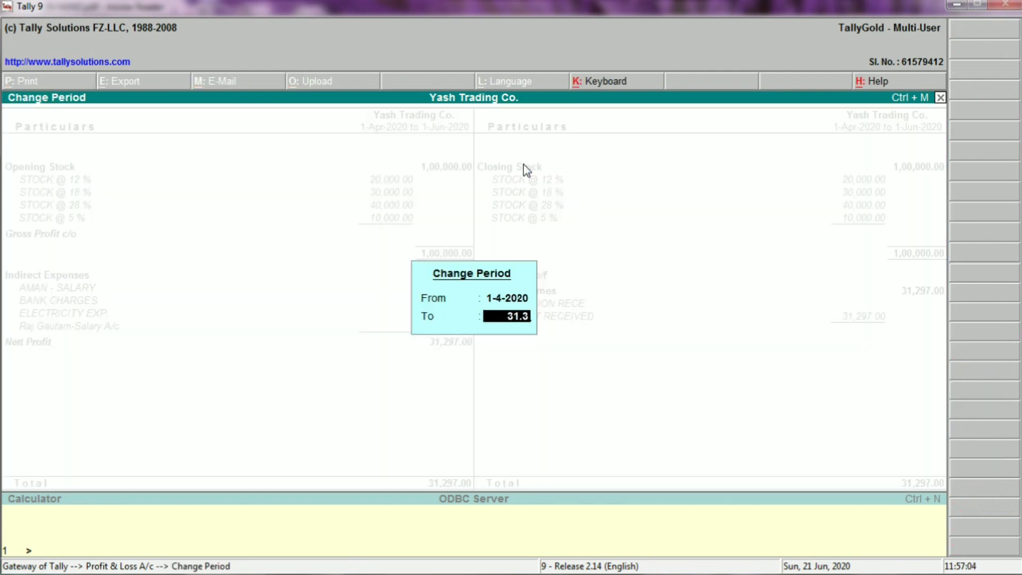
type(".2021")
key("Return")
Step: Compare the opening and closing stock amounts of the STOCK @ 12 % and STOCK @ 18 % ledgers in the Profit & Loss A/c
key("Right")
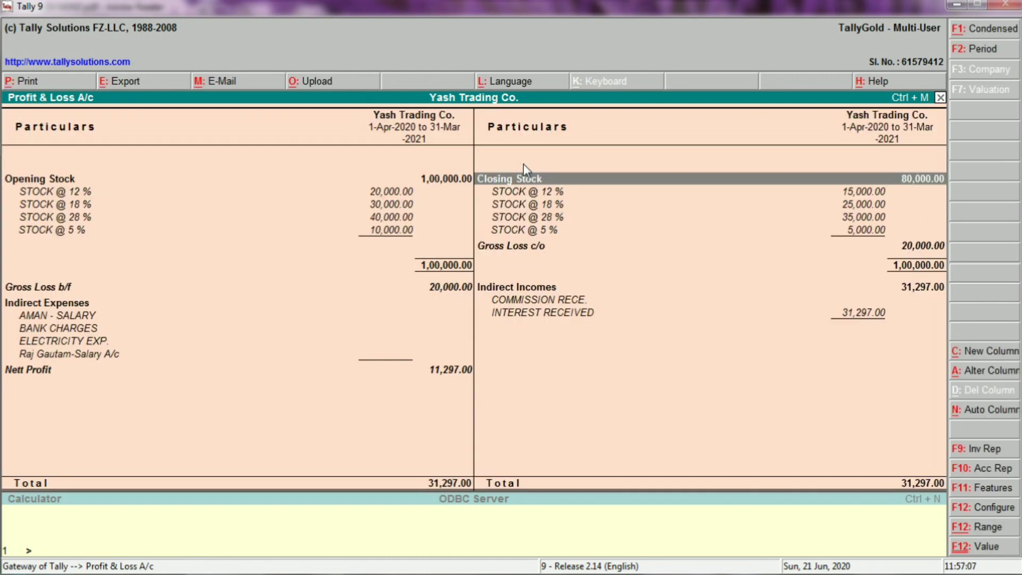
key("Down")
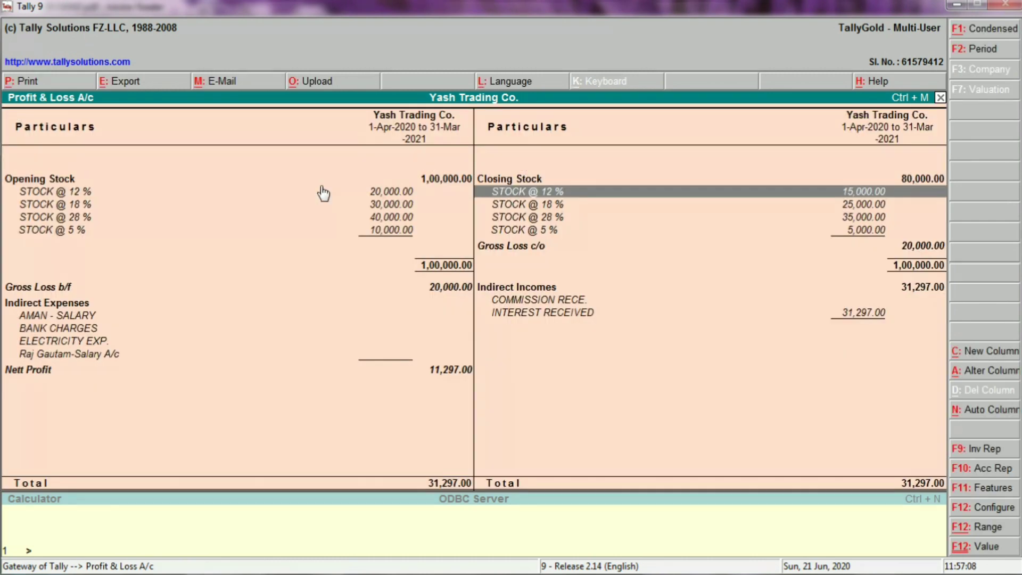
left_click(279, 191)
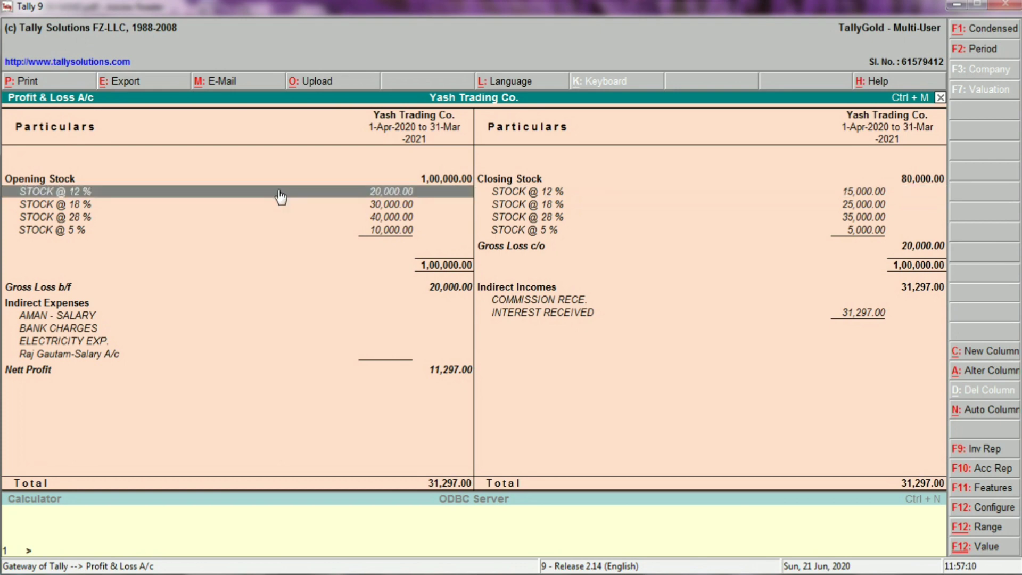
left_click(547, 192)
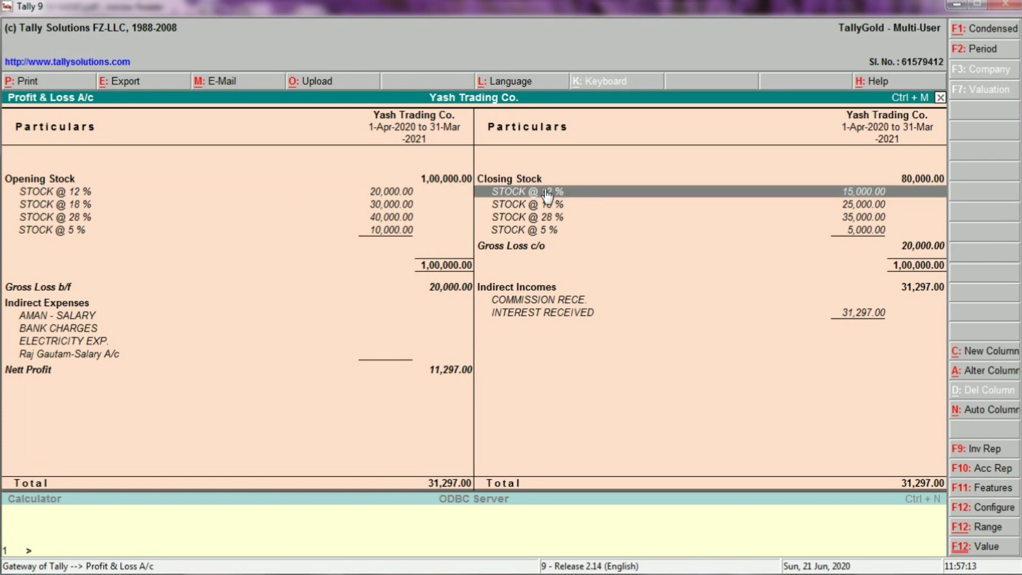
left_click(330, 208)
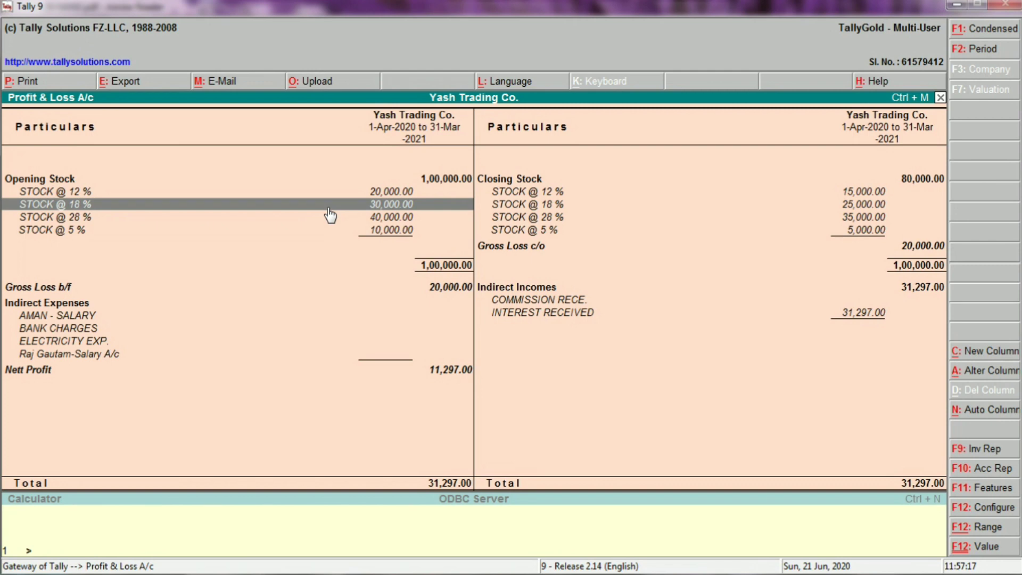
left_click(549, 207)
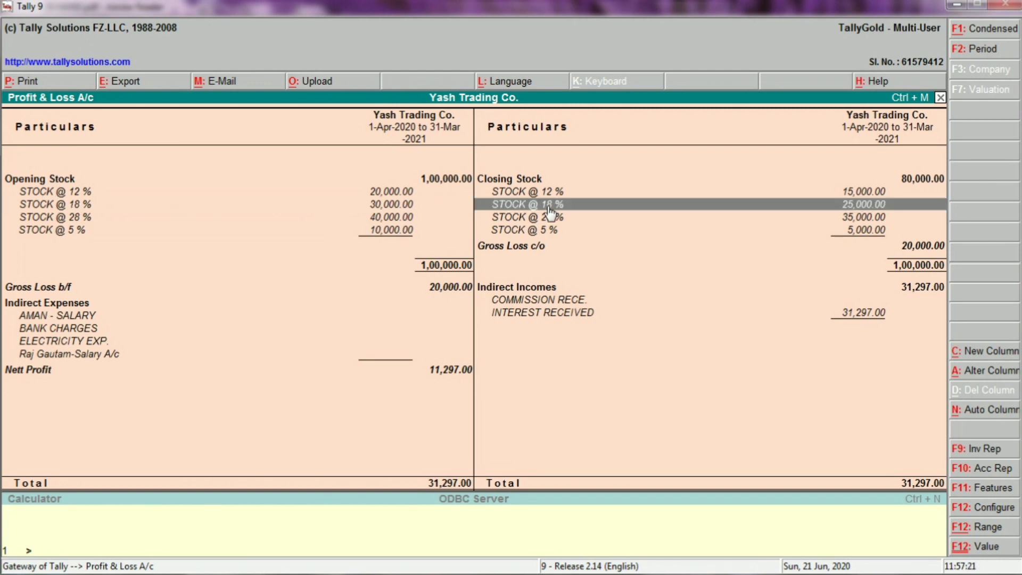
Step: Compare the opening and closing stock amounts of the STOCK @ 28 % and STOCK @ 5 % ledgers in the Profit & Loss A/c
left_click(202, 207)
left_click(201, 218)
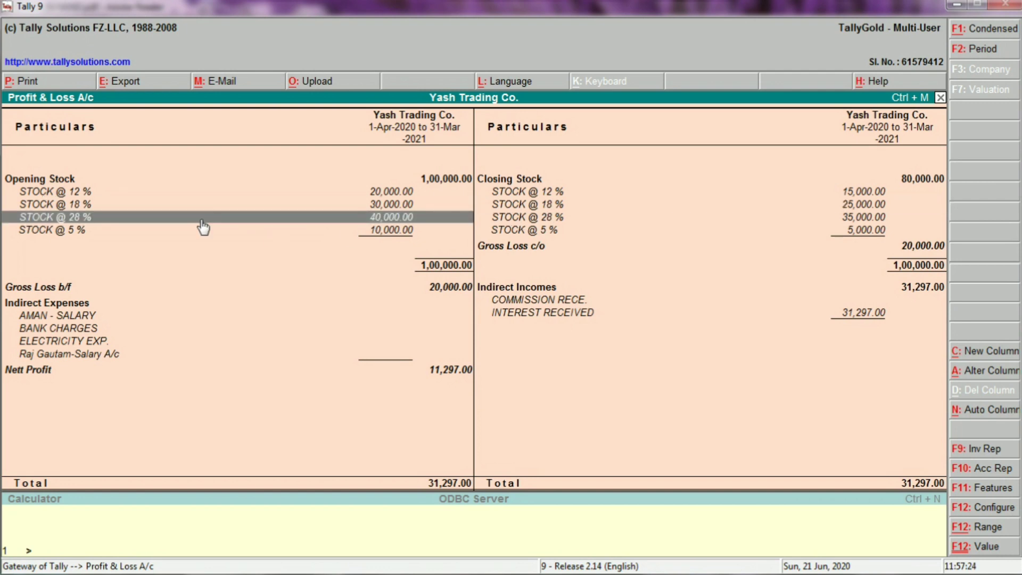
left_click(534, 218)
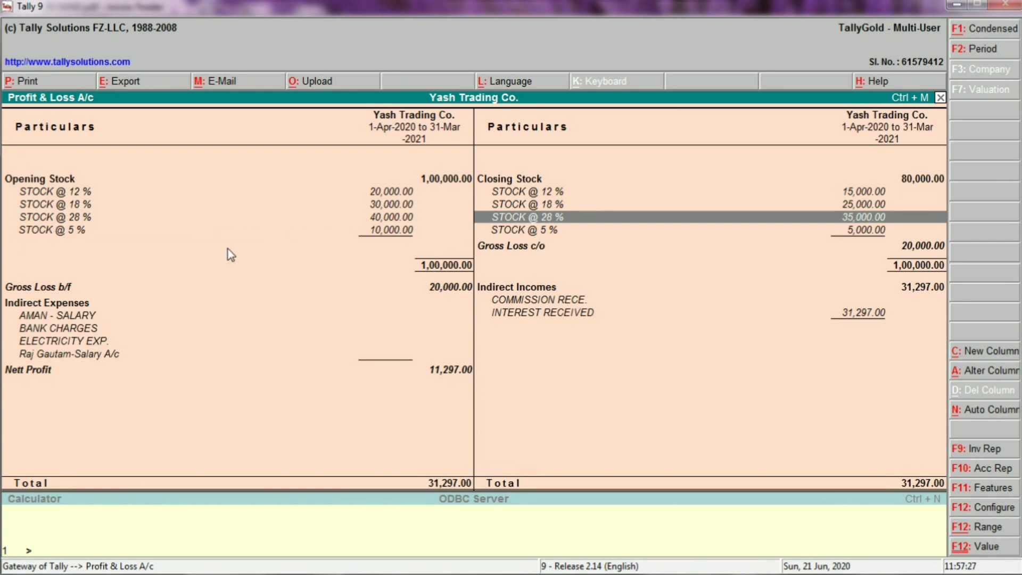
left_click(202, 233)
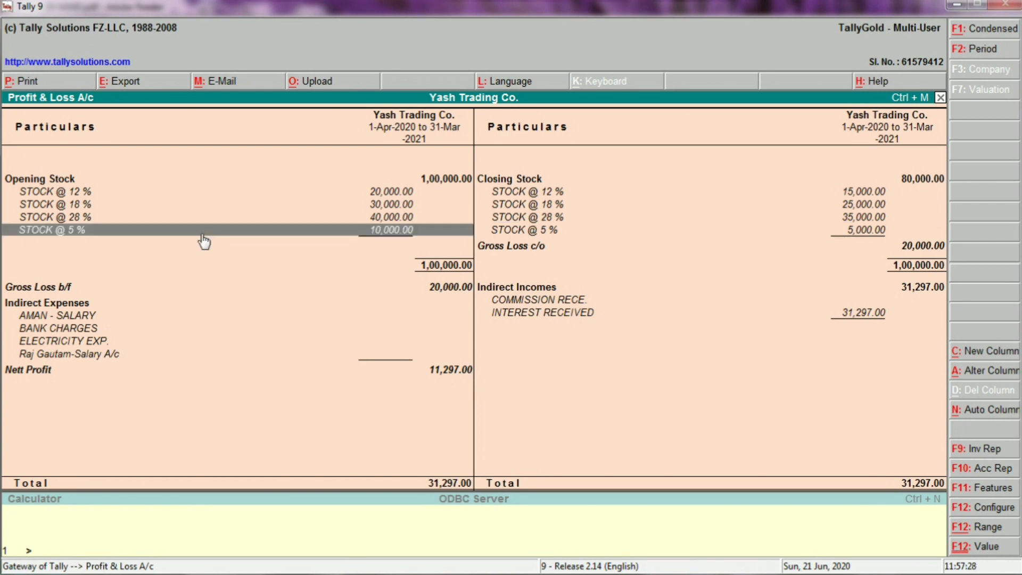
left_click(567, 234)
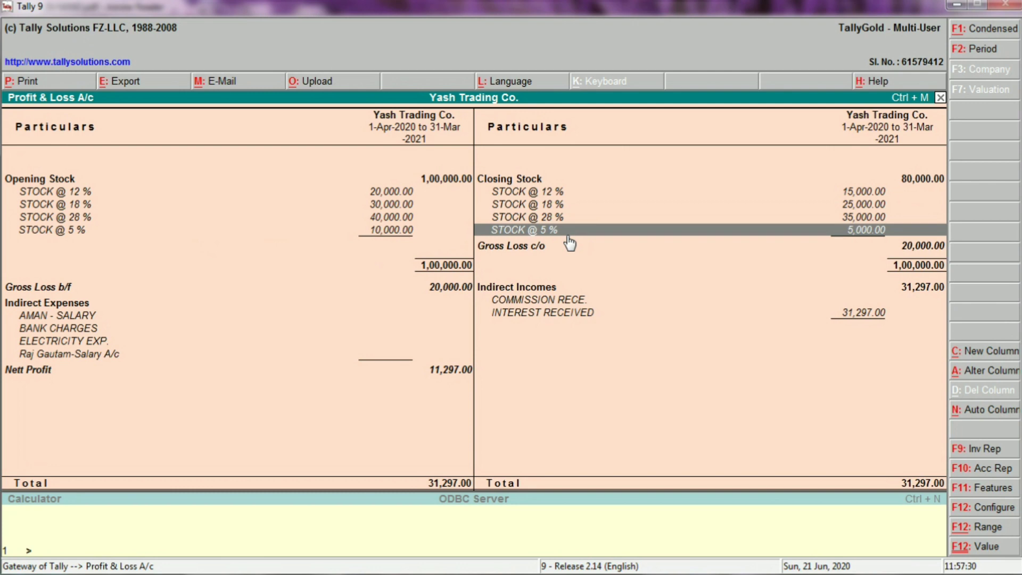
Step: Examine the Closing Stock breakdown by ledger from the Balance Sheet's Current Assets, and return to the Gateway of Tally
key("Escape")
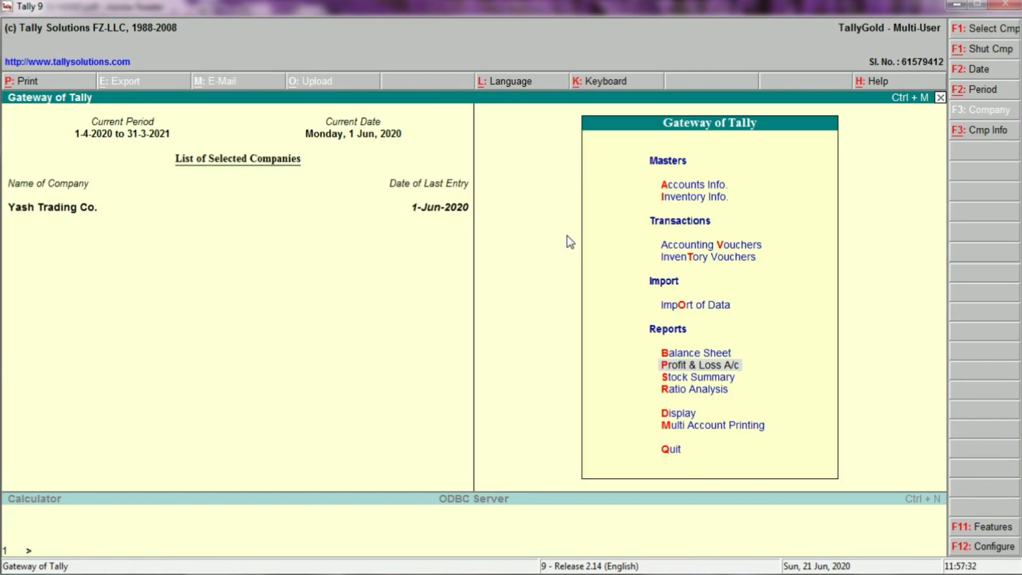
left_click(693, 353)
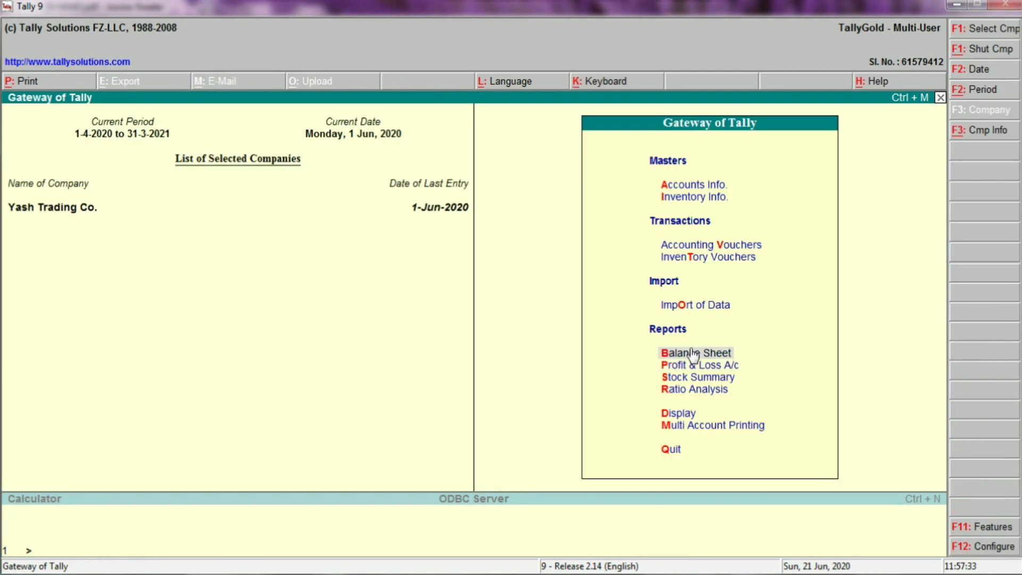
left_click(693, 353)
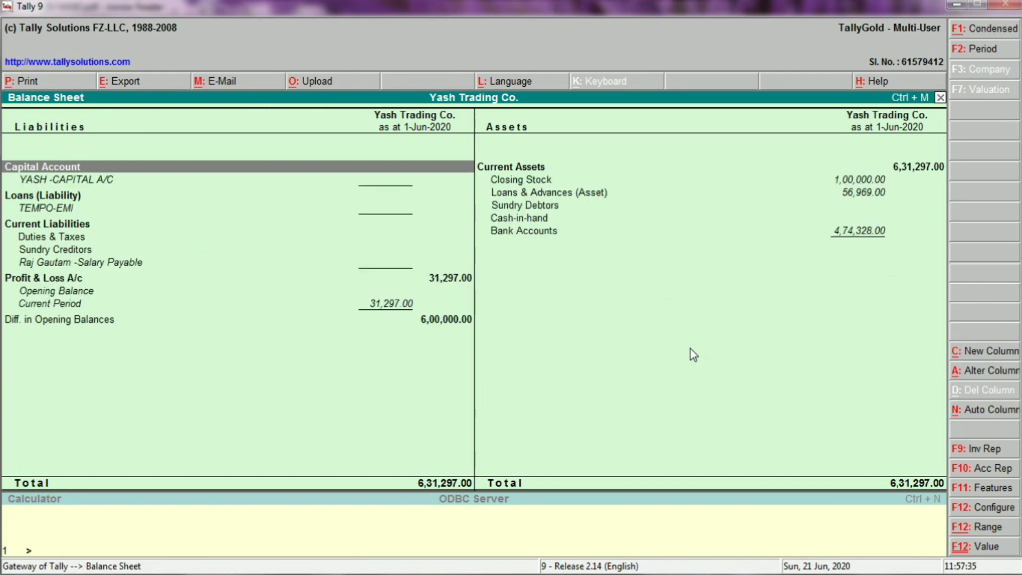
key("Right")
key("Down")
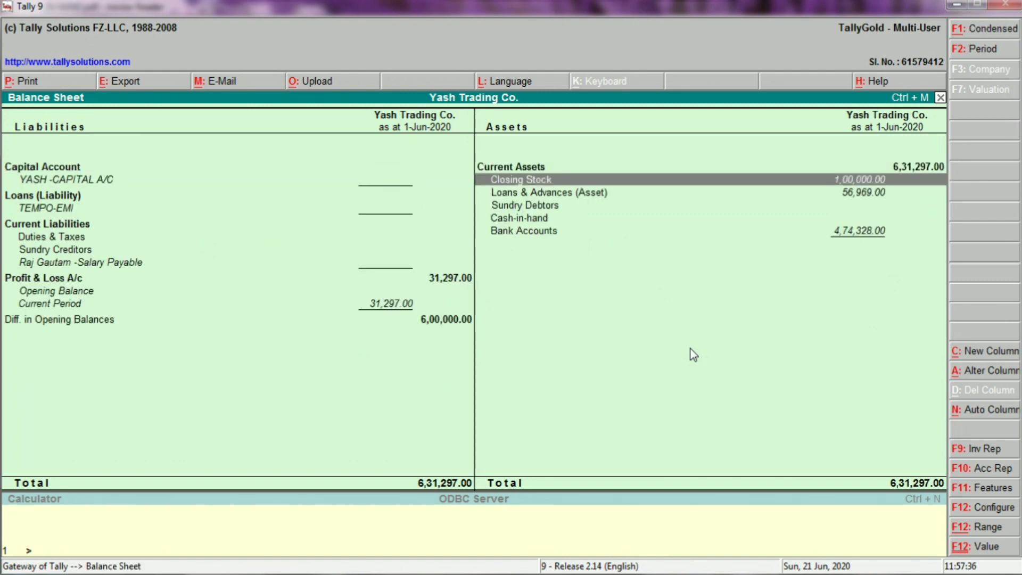
key("Return")
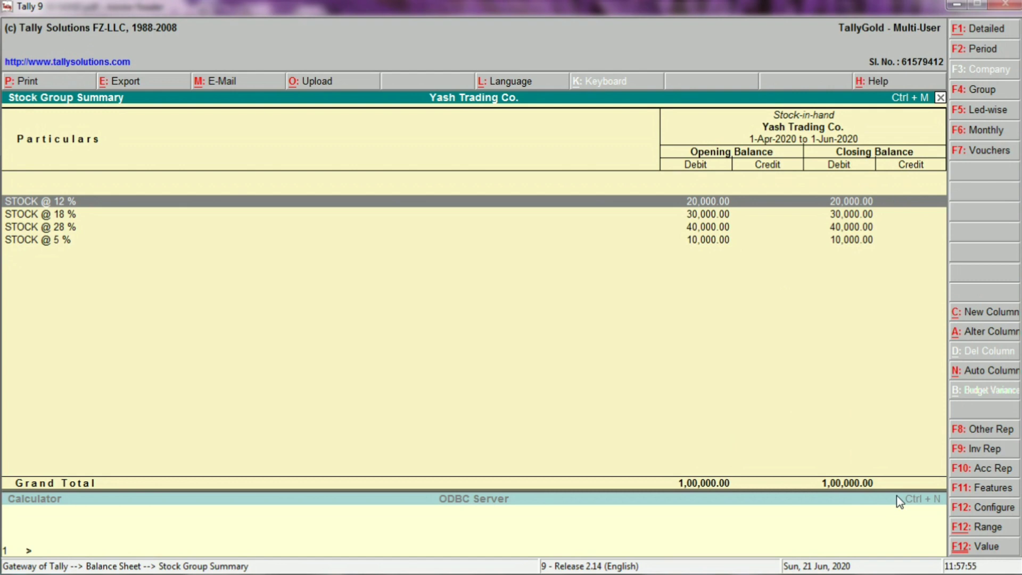
key("Escape")
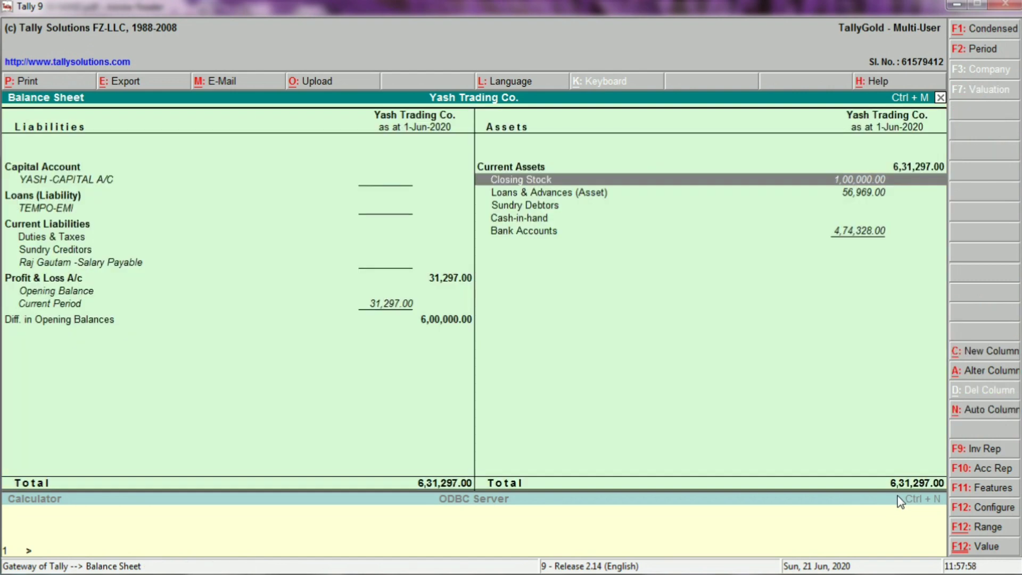
key("Escape")
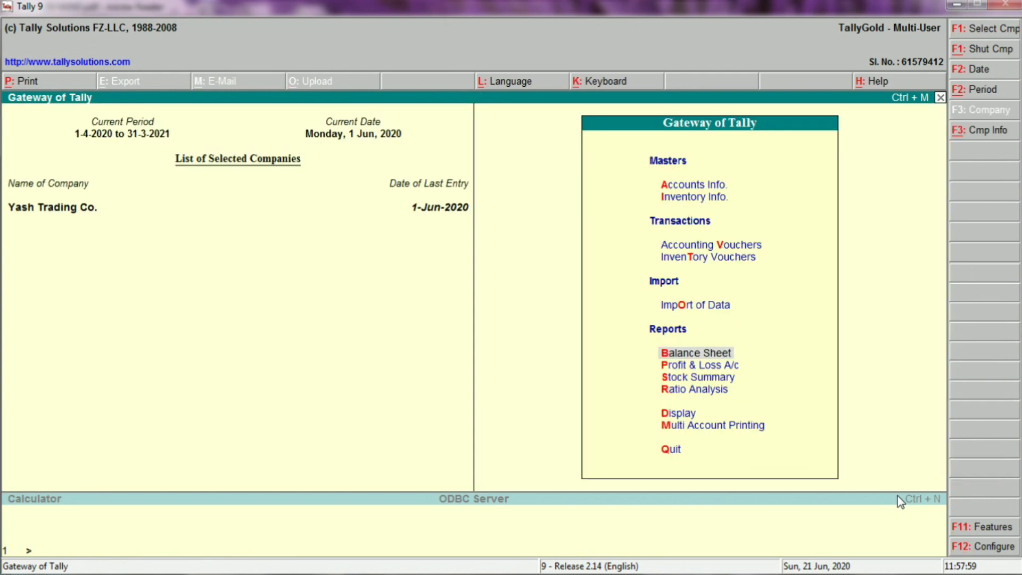
Step: Open the STOCK @ 12 % ledger under Closing Stock in the Profit & Loss A/c for alteration and go to its closing balance date
key("p")
key("Right")
key("Down")
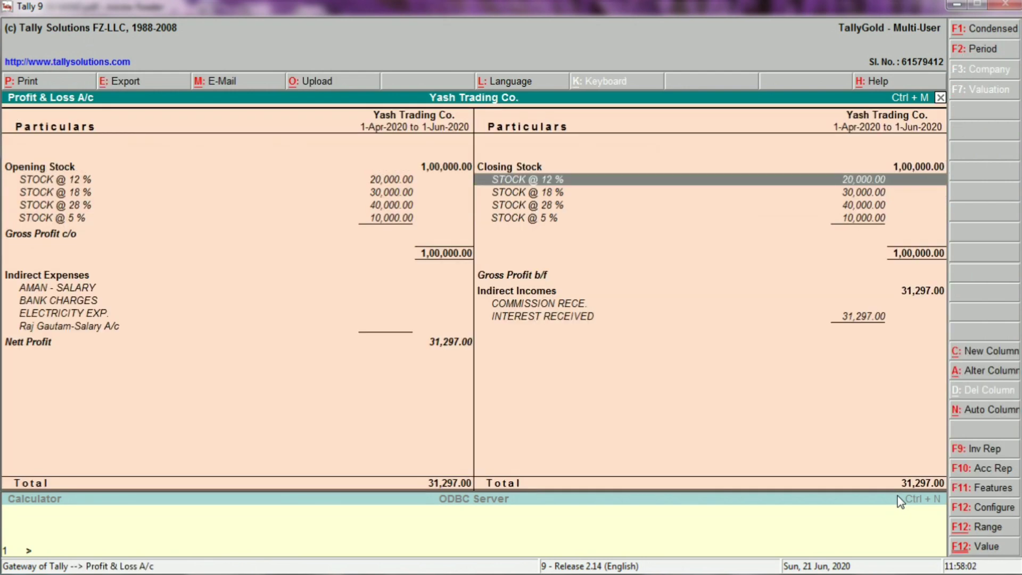
key("ctrl+Return")
key("Return")
key("Return")
key("Return")
key("Return")
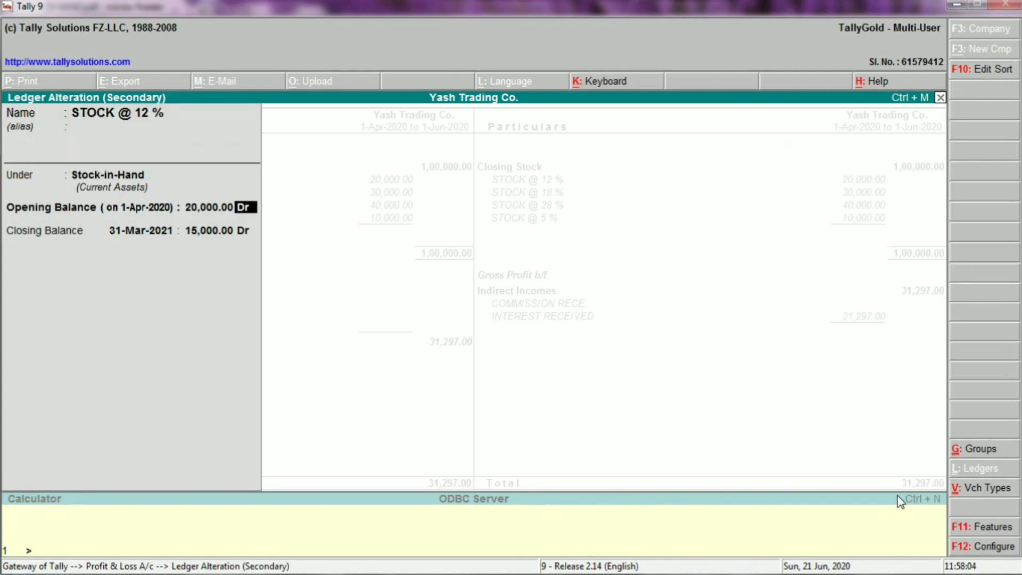
key("Return")
key("Return")
Step: Set the first closing balance of the STOCK @ 12 % ledger to 10,000 Dr dated 31-Dec-2020
key("BackSpace")
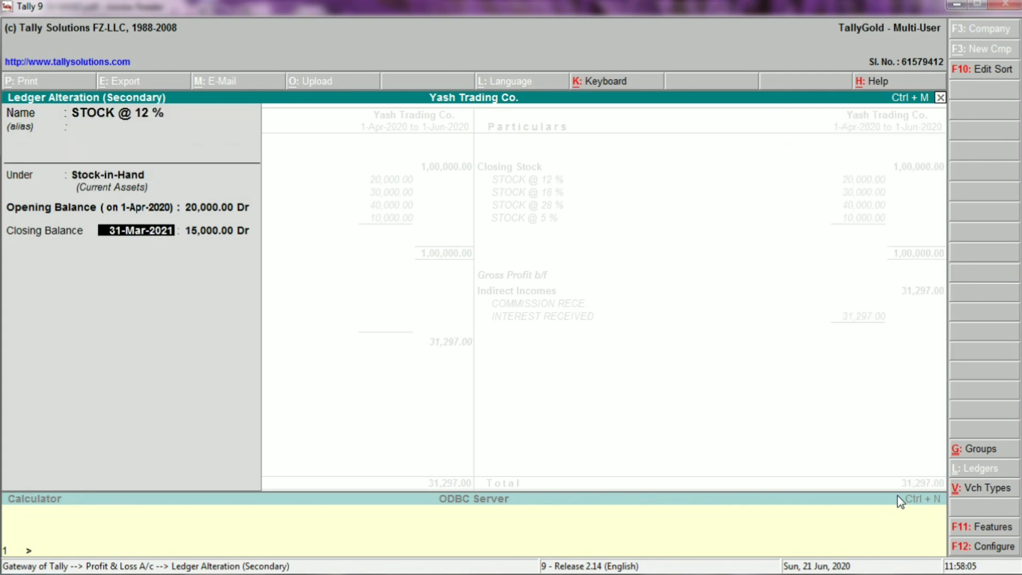
type("31.12.2020")
key("Return")
type("10,00")
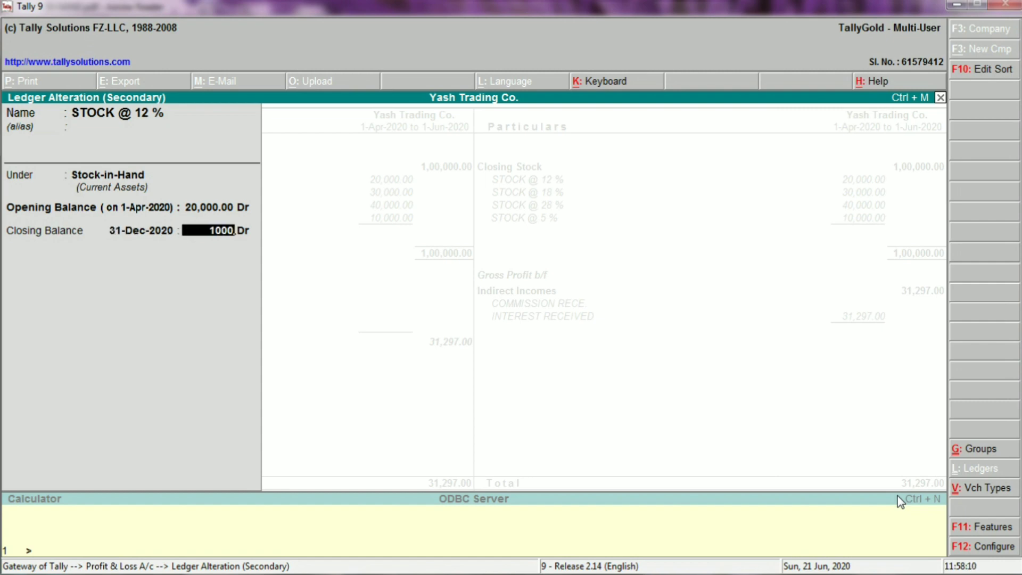
type("0")
key("Return")
key("Return")
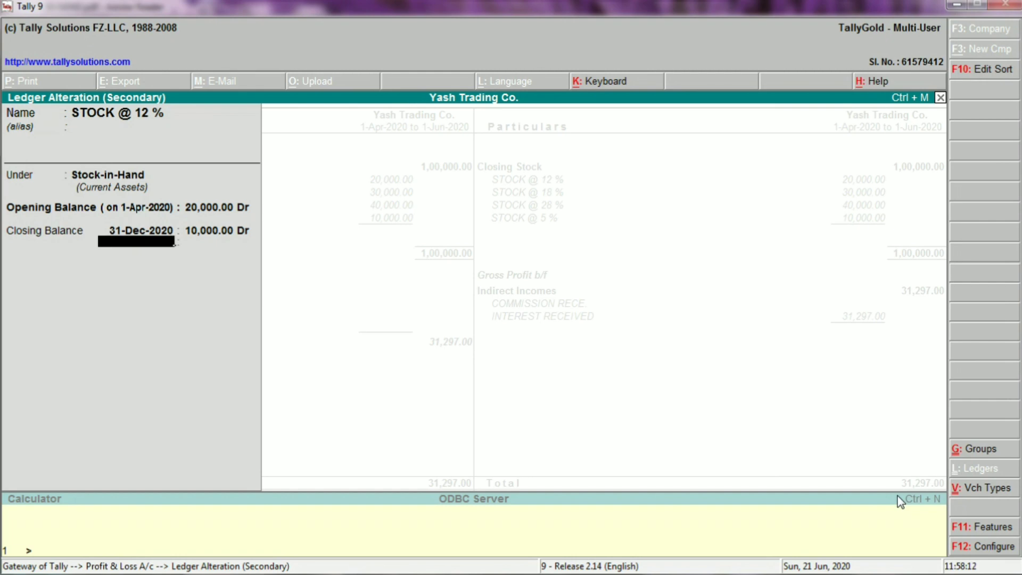
Step: Add a second closing balance of 5,000 Dr dated 31-Mar-2021 to the STOCK @ 12 % ledger and save it
type("31.3.2021")
key("Return")
type("5000")
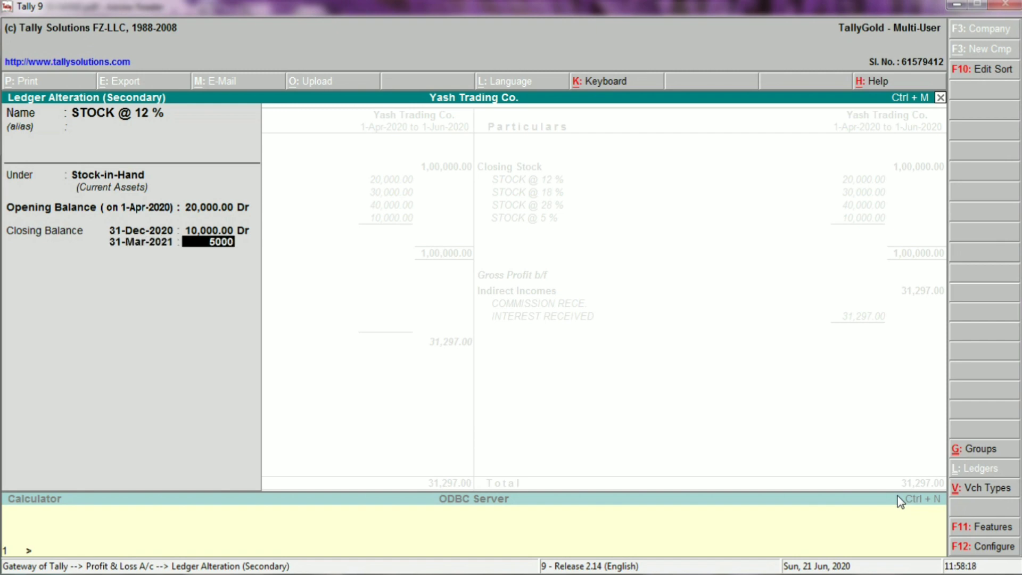
key("Return")
key("Return")
key("Return")
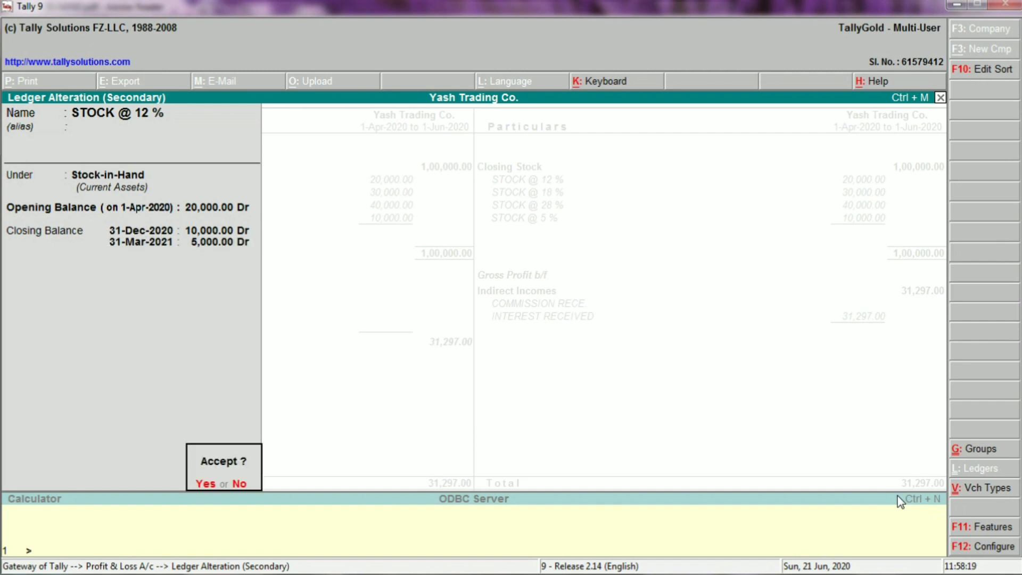
key("Return")
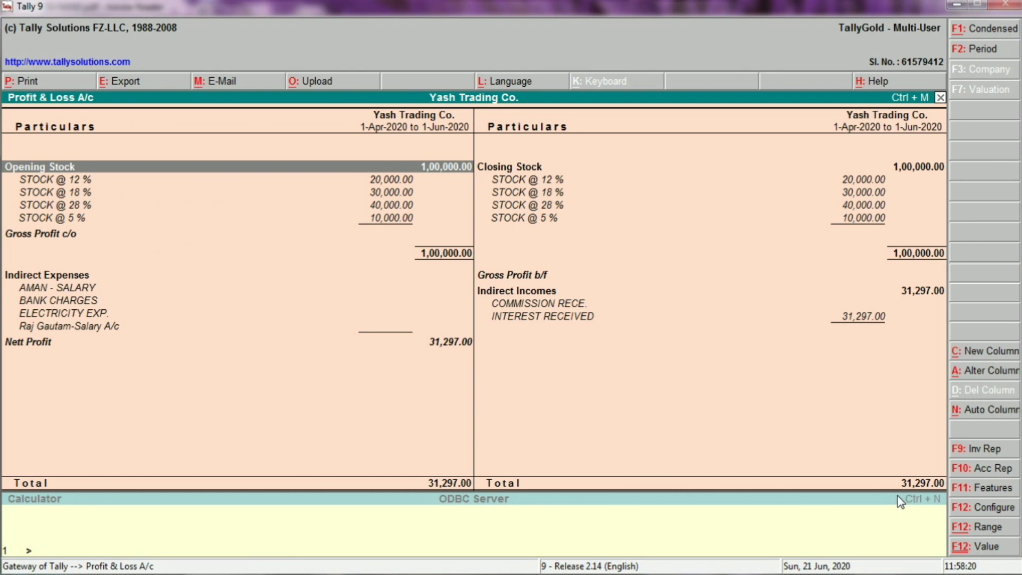
Step: Review the dated closing balances of the STOCK @ 12 % ledger from Closing Stock, and leave the ledger without saving changes
key("Down")
key("Return")
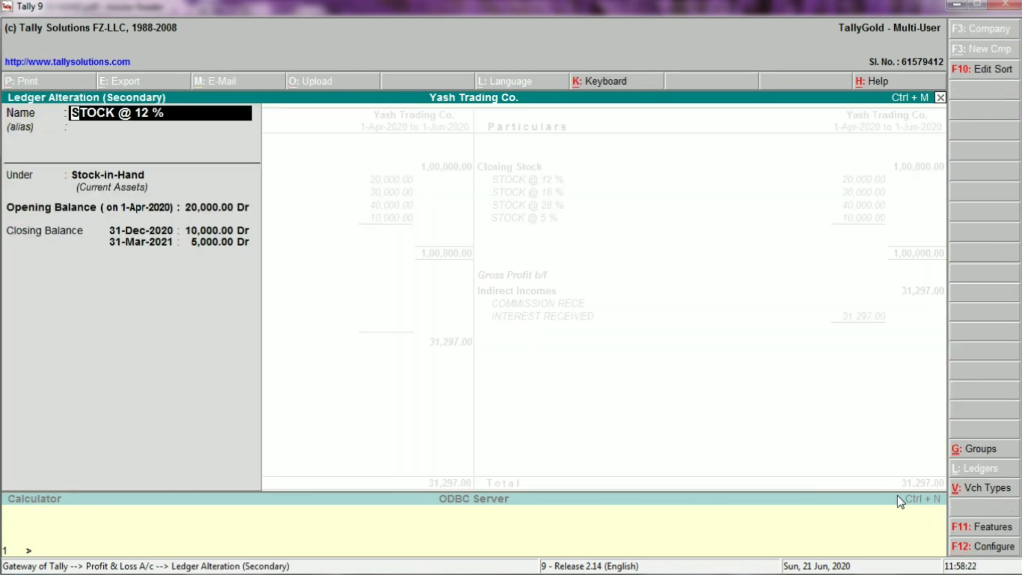
key("Return")
key("Return")
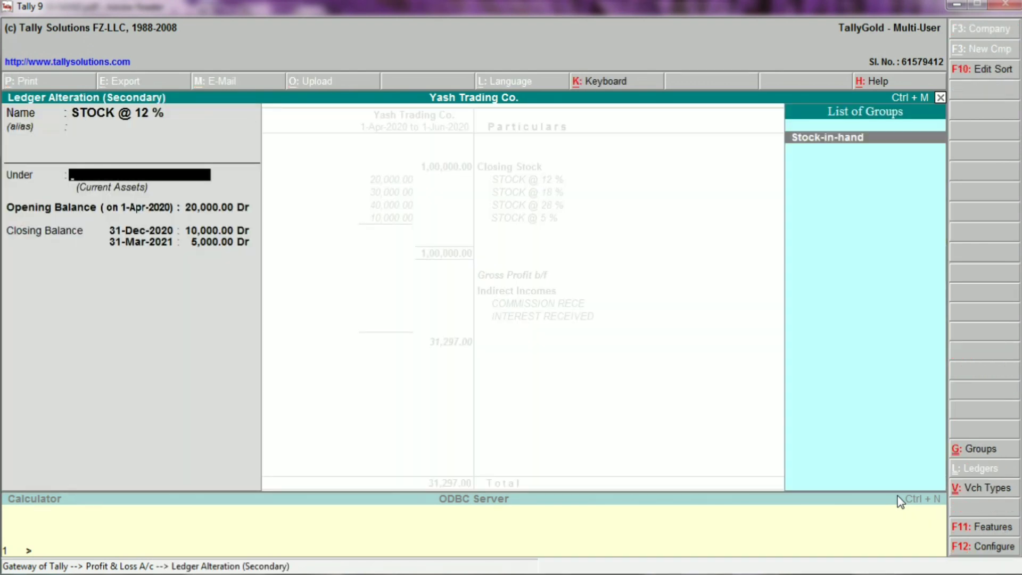
key("Escape")
key("Return")
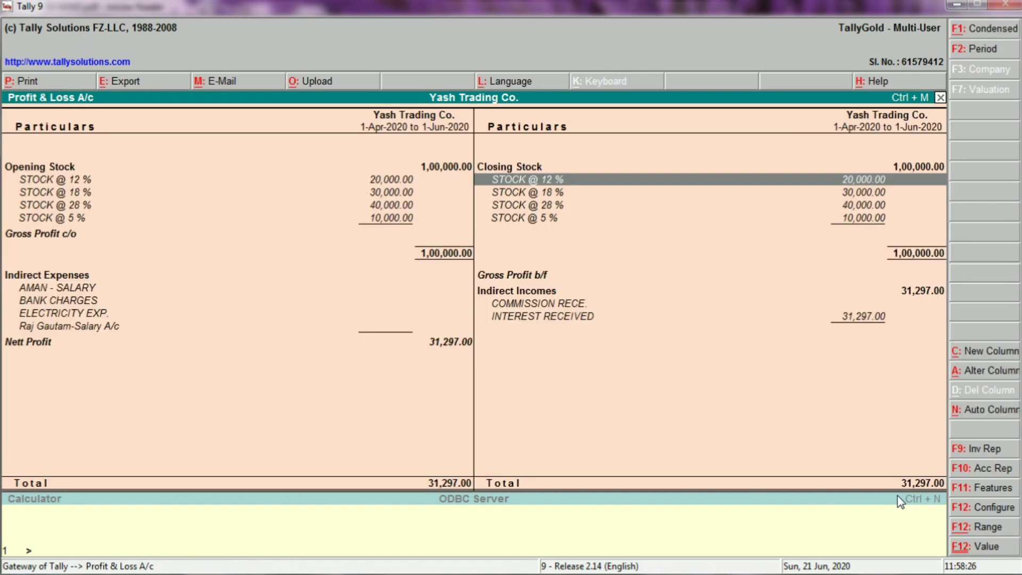
key("Return")
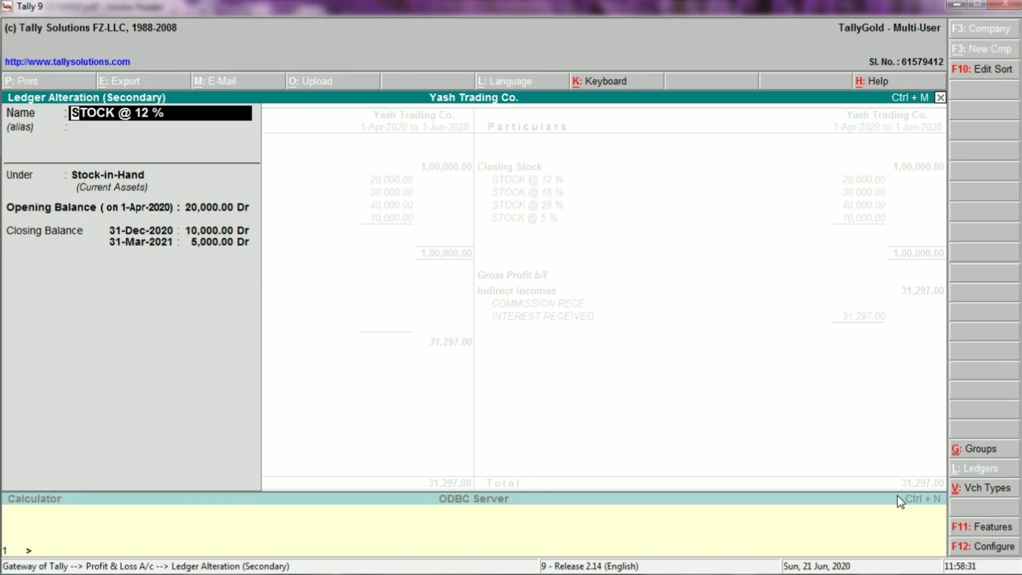
key("BackSpace")
key("Escape")
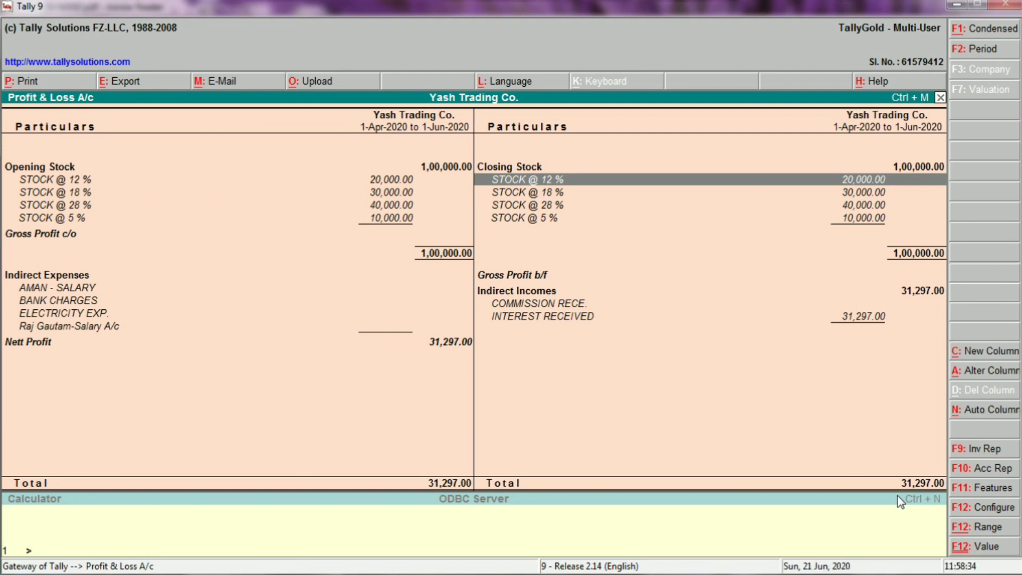
Step: Set the Profit & Loss A/c period from 1-4-2020 to 31-3-2021 and select STOCK @ 12 % under Closing Stock
key("F2")
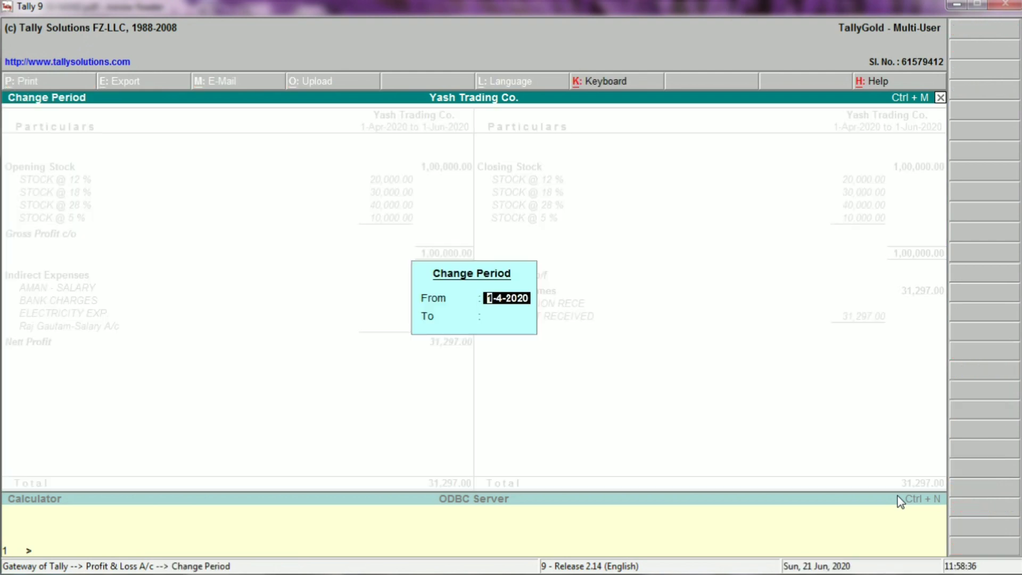
key("Return")
type("31.3.2")
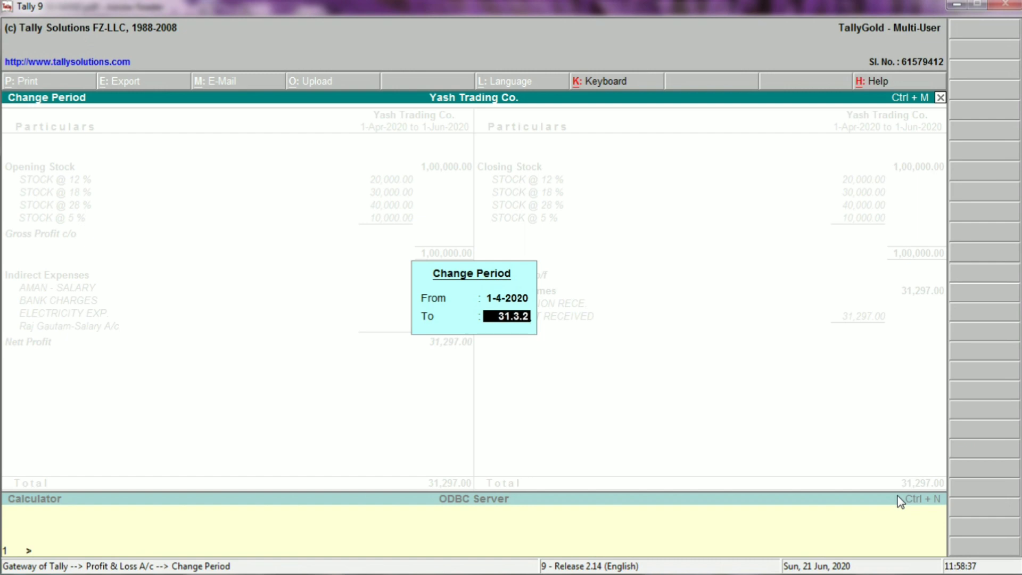
type("020")
key("BackSpace")
type("1")
key("Return")
key("Right")
key("Down")
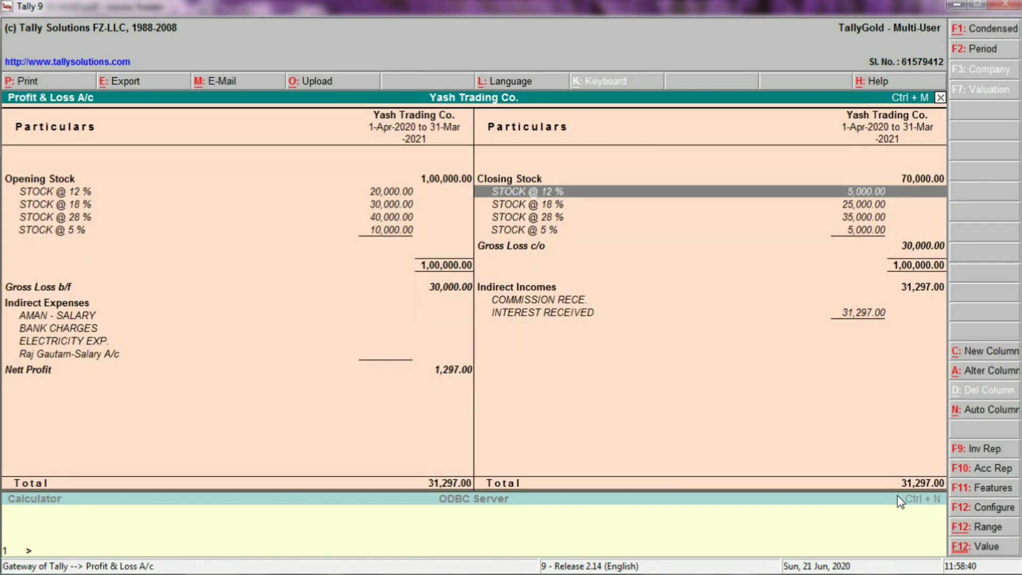
Step: Go through the opening and closing balance entries of the STOCK @ 12 % ledger and accept it without edits
key("ctrl+Return")
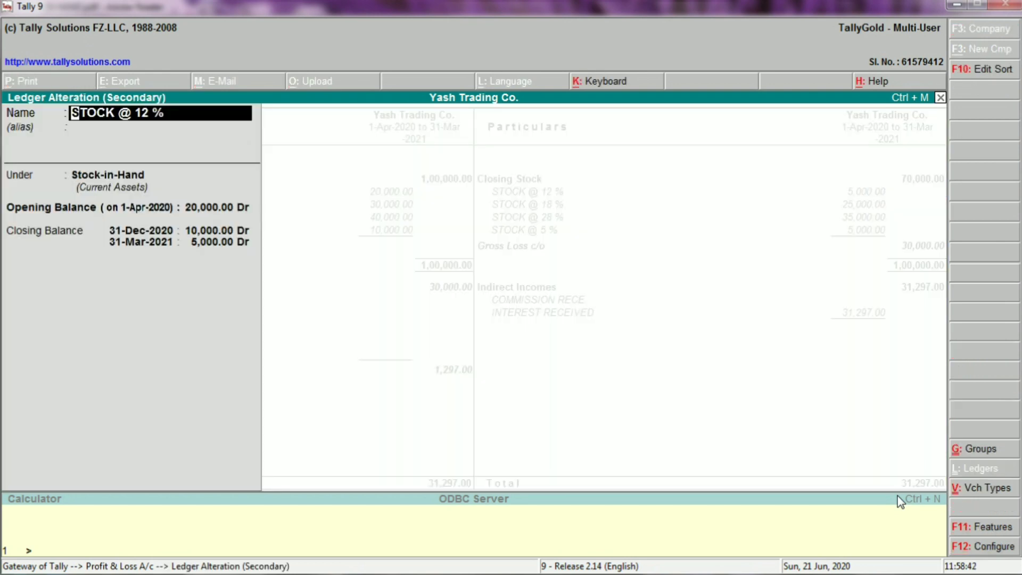
key("Return")
key("Return")
key("Return")
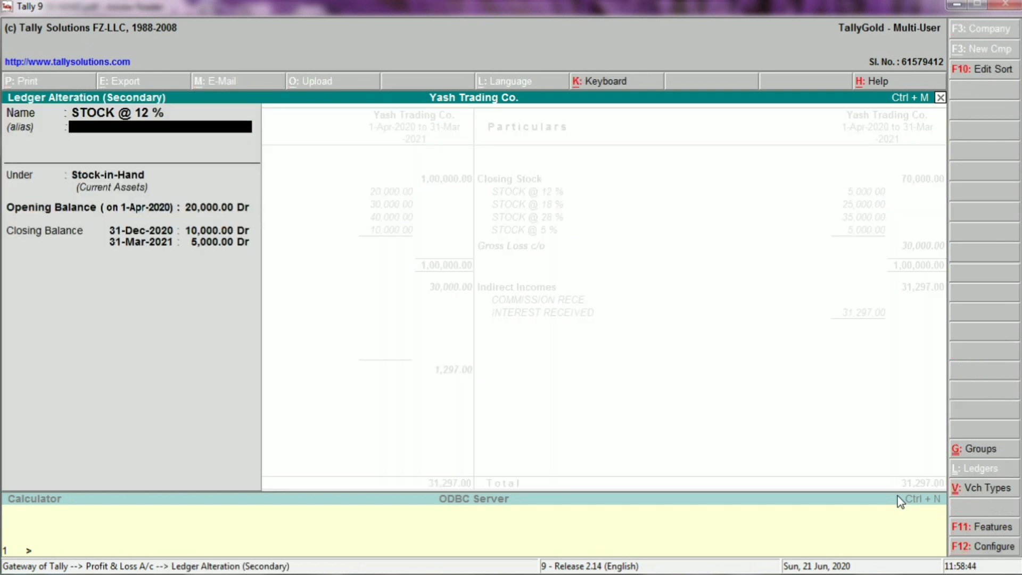
key("Return")
key("Return")
key("Return")
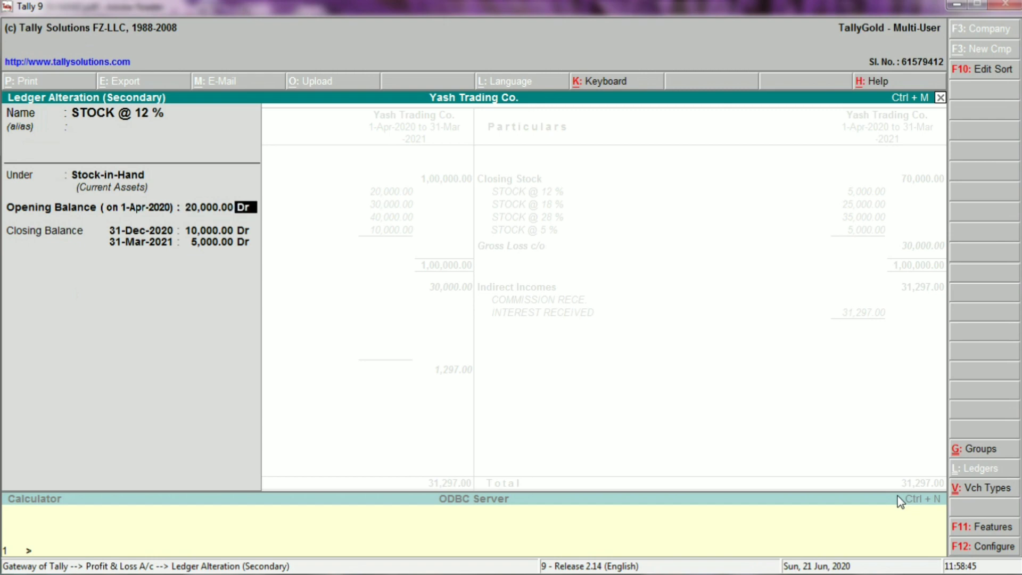
key("Return")
key("Return")
key("Return")
key("Return")
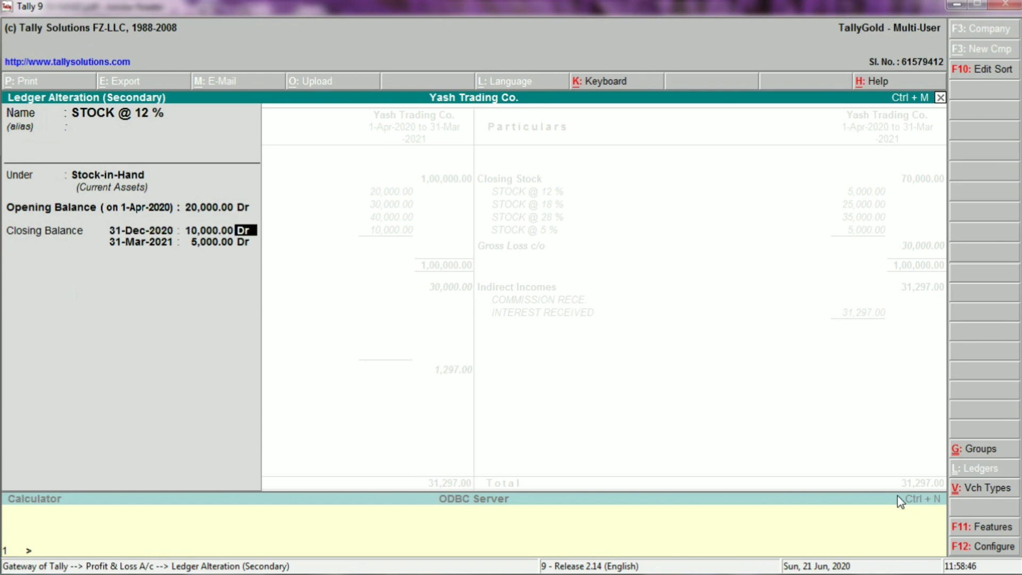
key("Return")
key("Return")
key("Return")
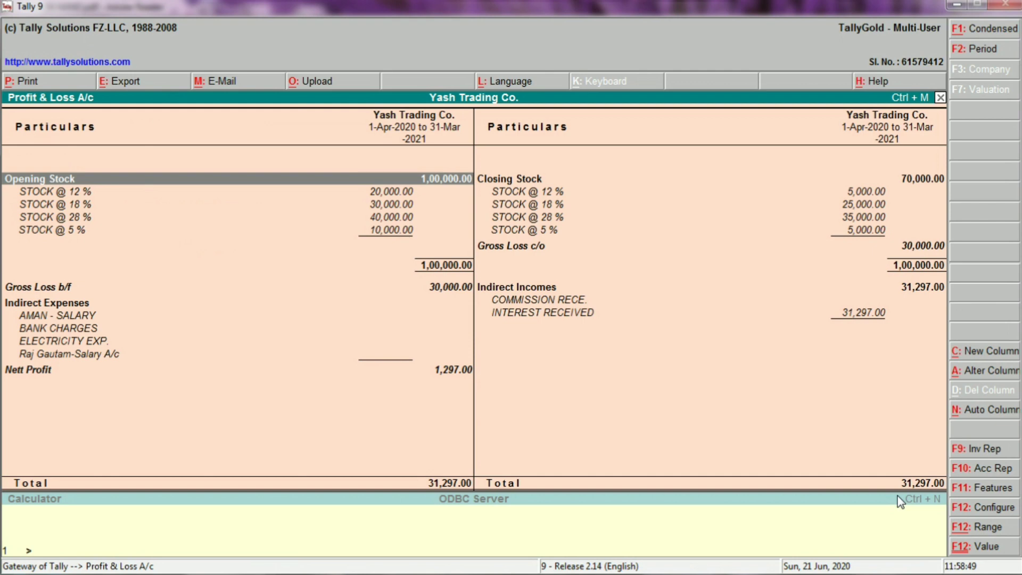
Step: Close the Profit & Loss A/c, switch to STOCK IN HAND.pdf in Adobe Reader and clear the text selection
key("Escape")
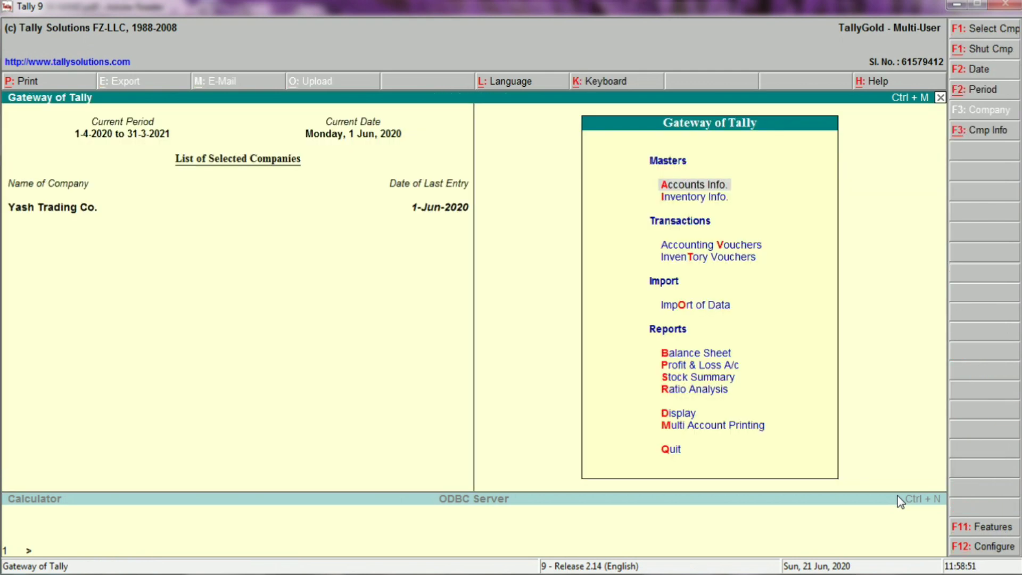
key("alt+Tab")
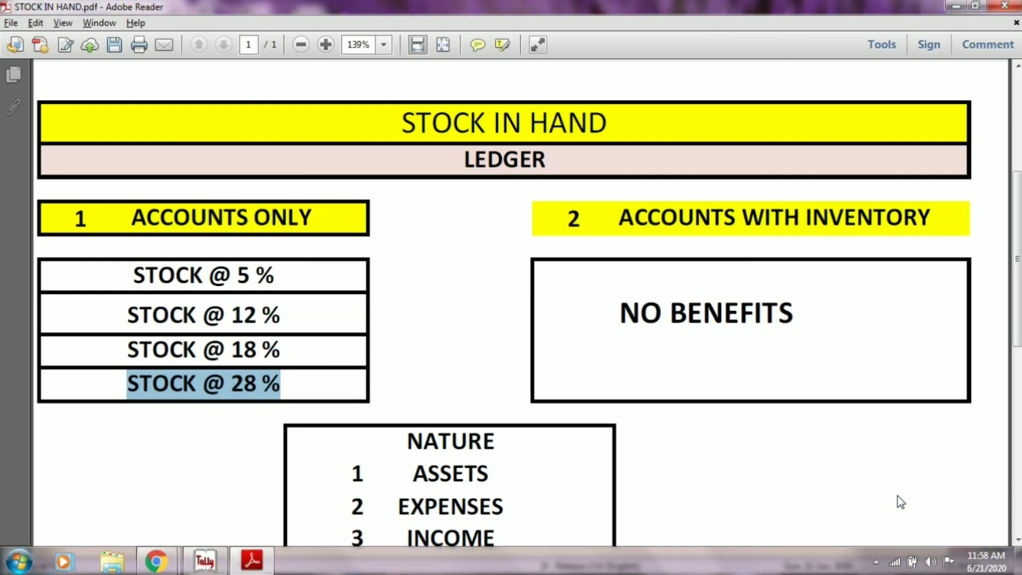
left_click(896, 458)
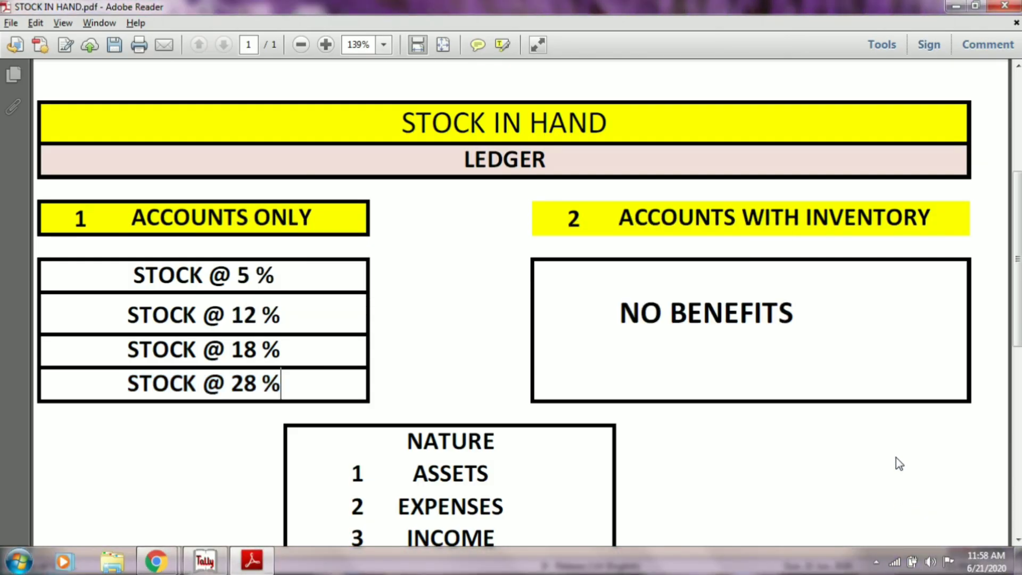